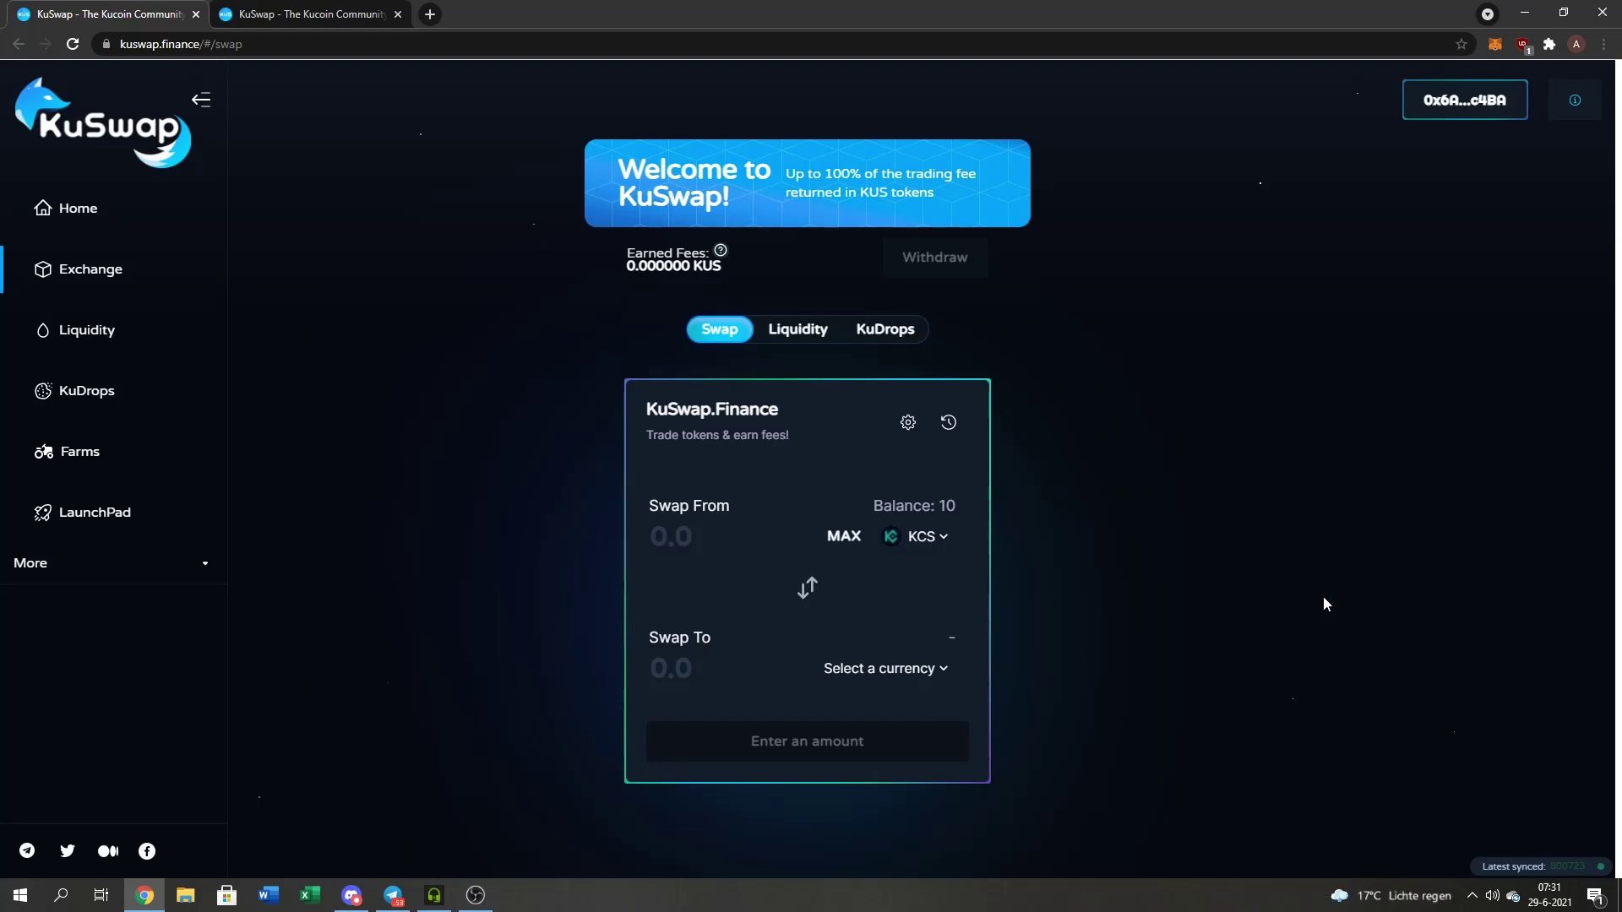
# Look over the KCS-KUS farm page and the Add Liquidity form, then return to the swap form
pyautogui.click(279, 8)
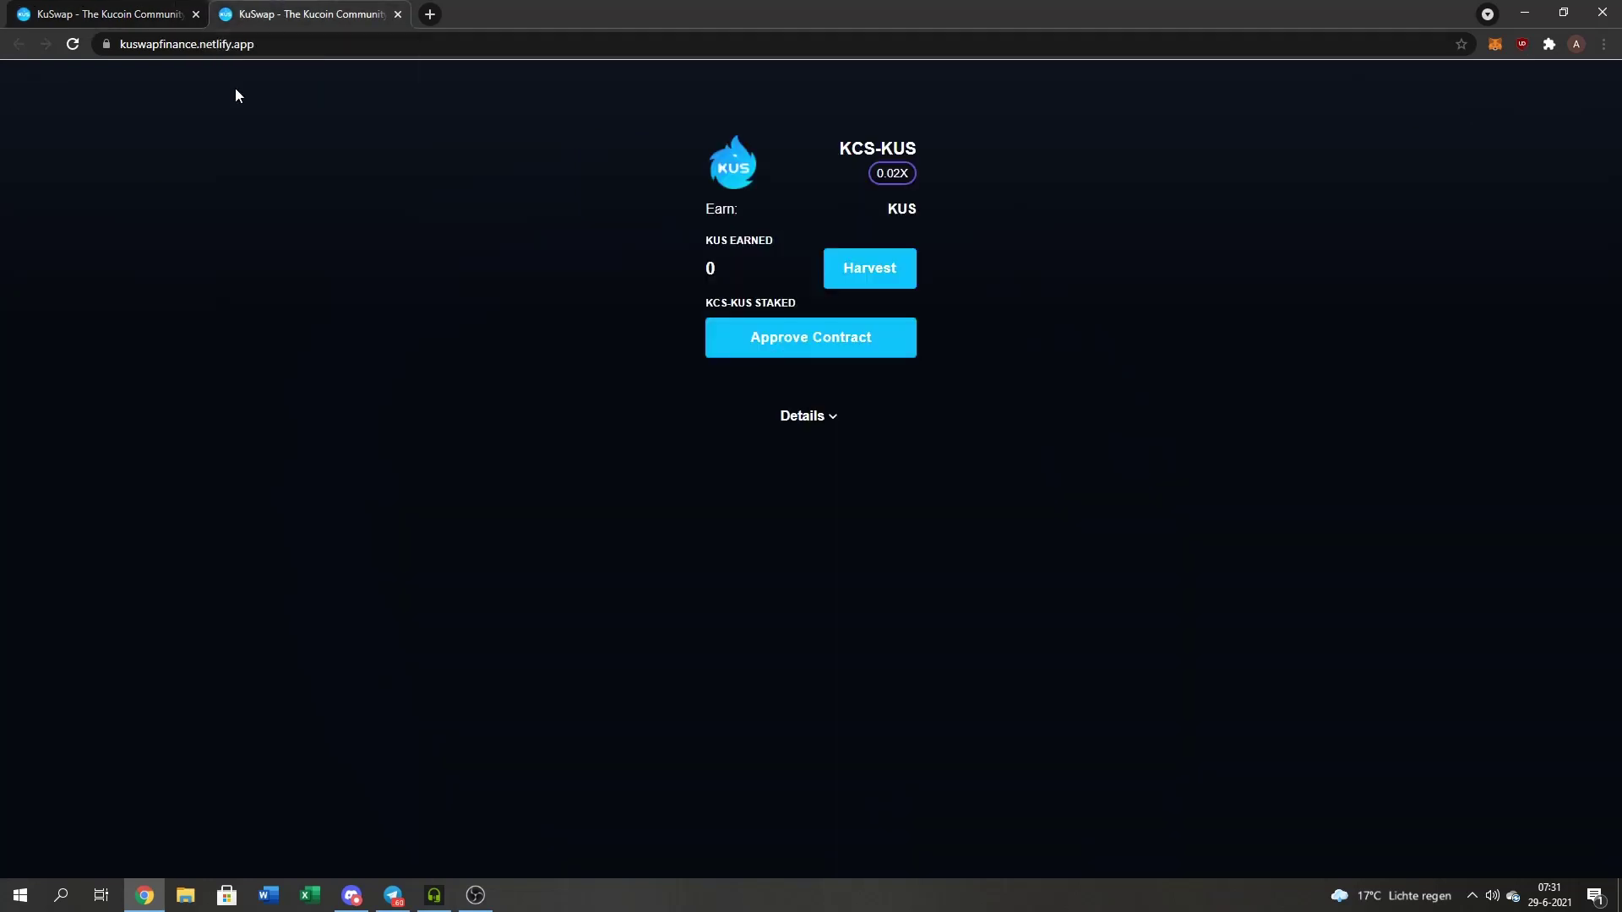
pyautogui.hotkey('ctrl', 'Tab')
pyautogui.hotkey('ctrl', 'Tab')
pyautogui.hotkey('ctrl', 'Tab')
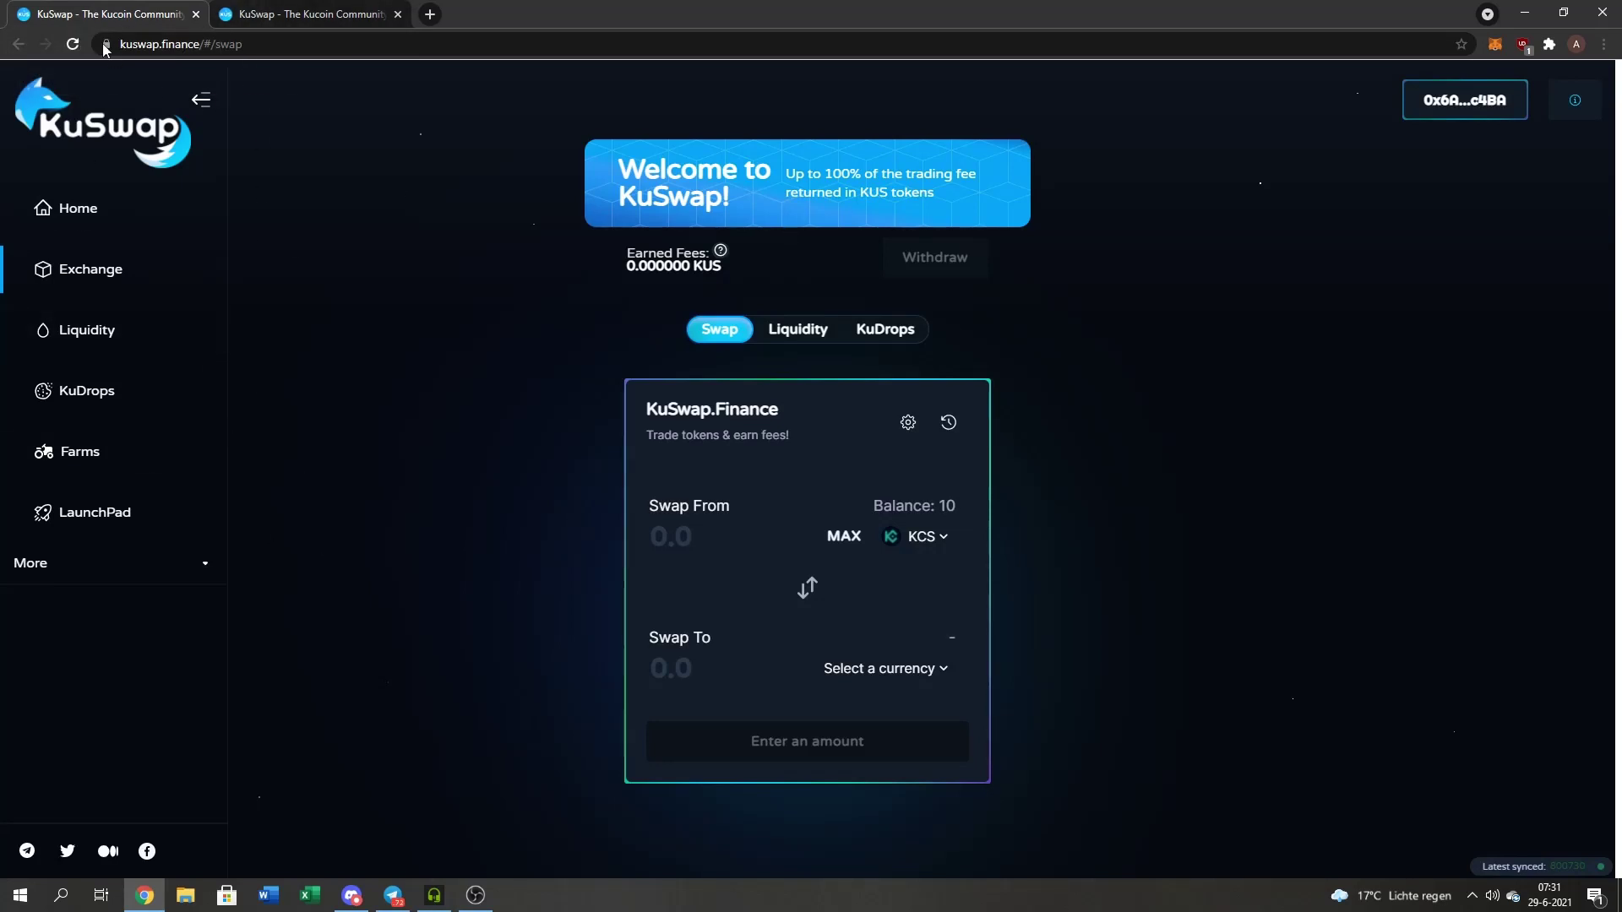
pyautogui.click(279, 12)
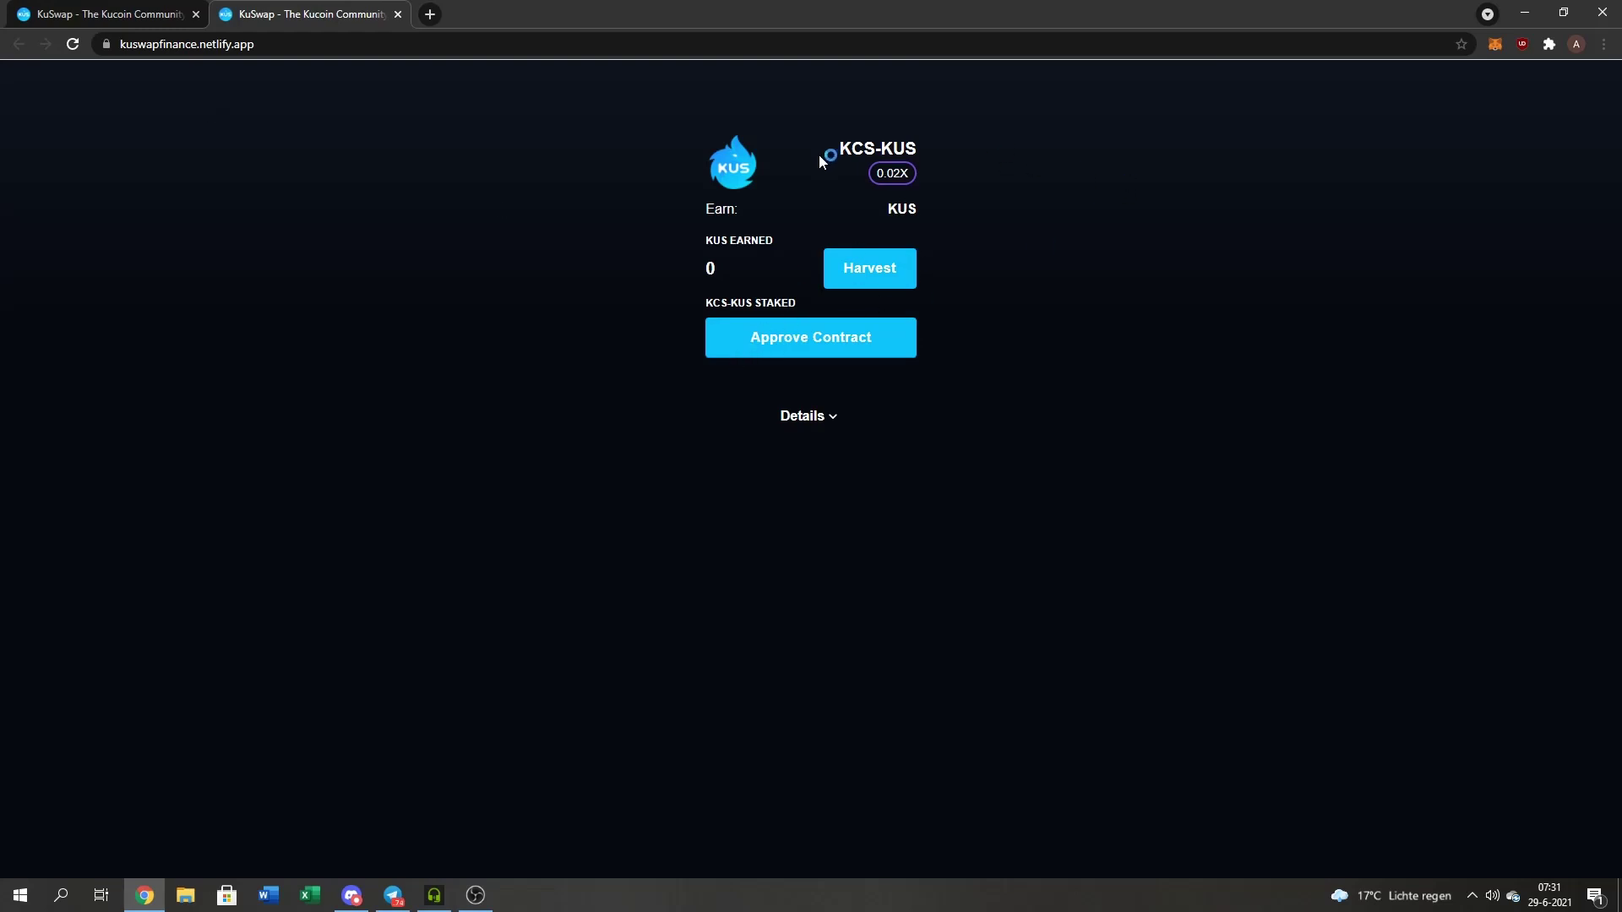
pyautogui.moveTo(819, 154); pyautogui.dragTo(876, 150)
pyautogui.click(320, 262)
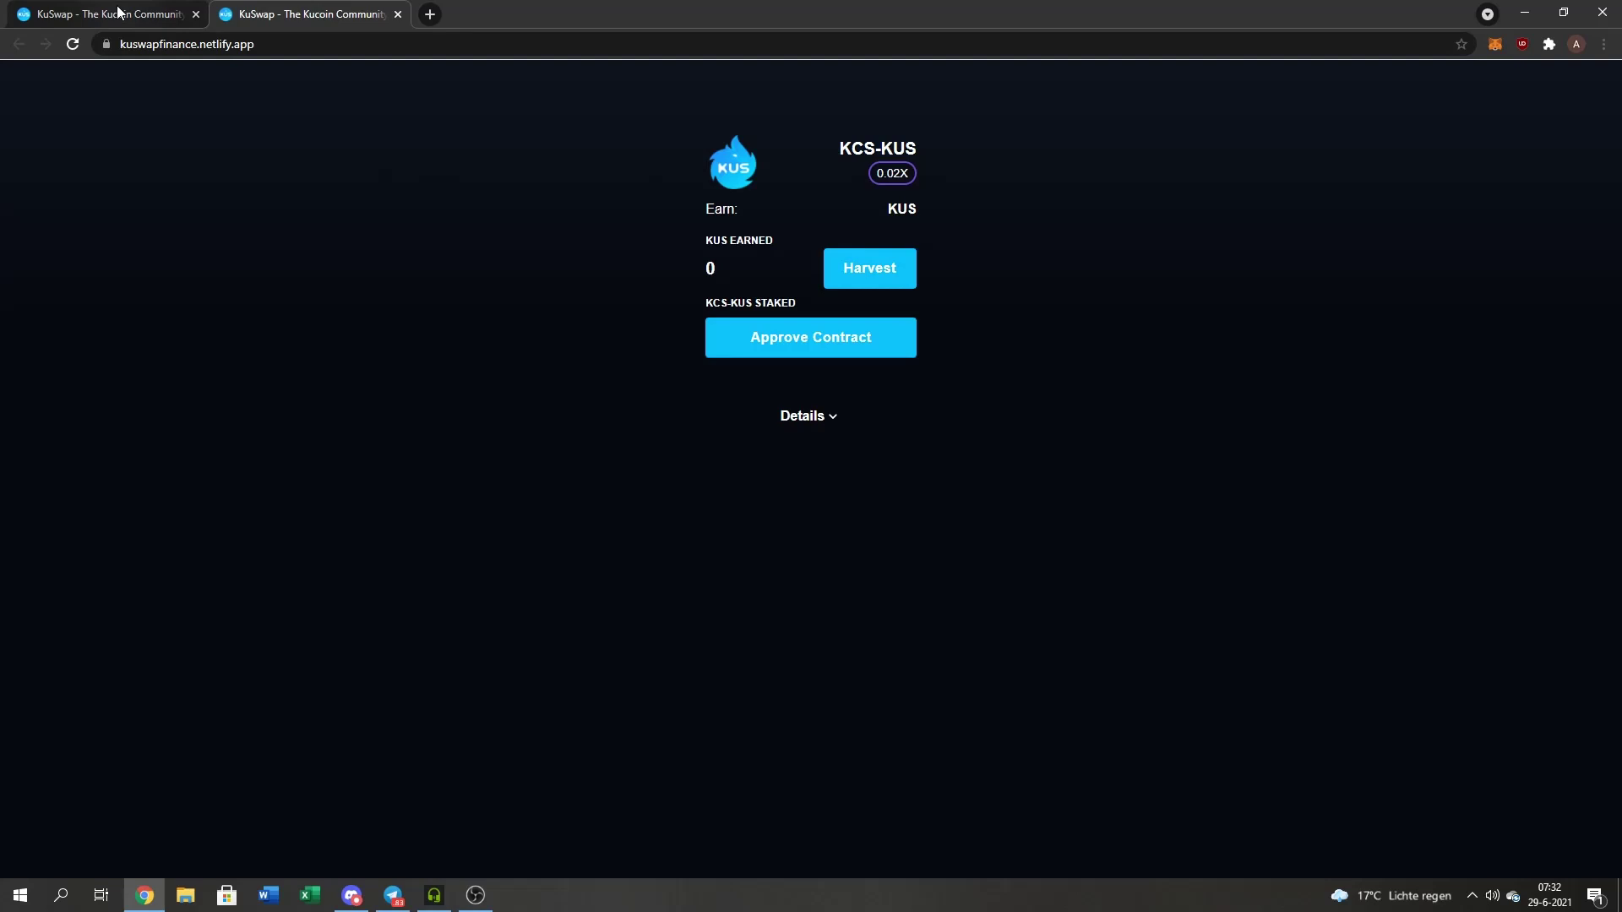
pyautogui.click(140, 9)
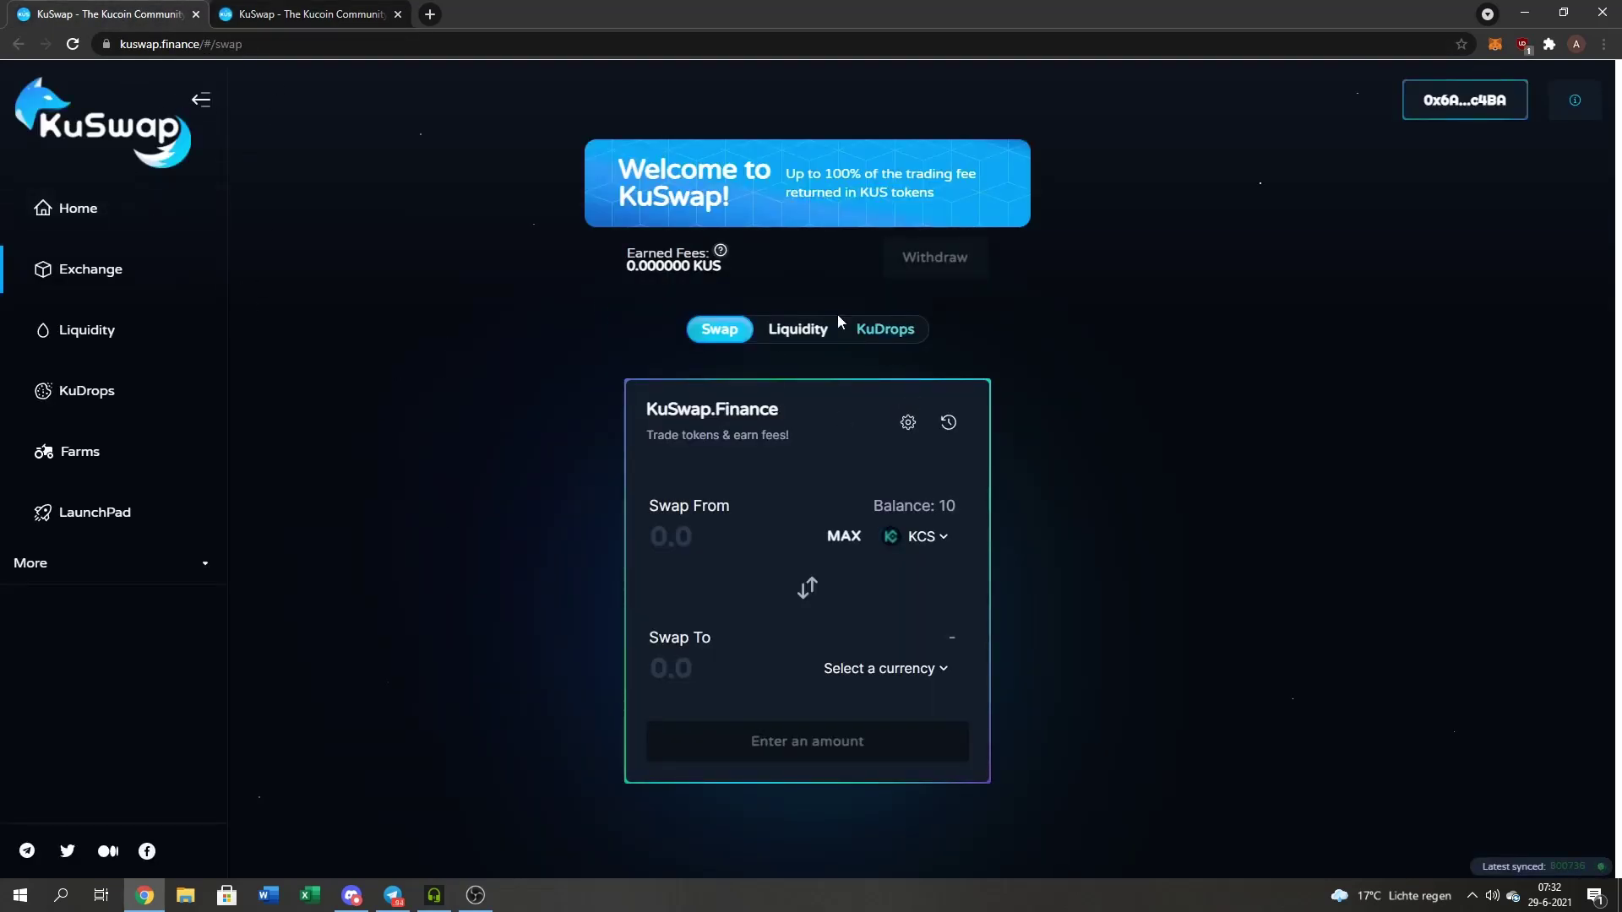
pyautogui.click(799, 330)
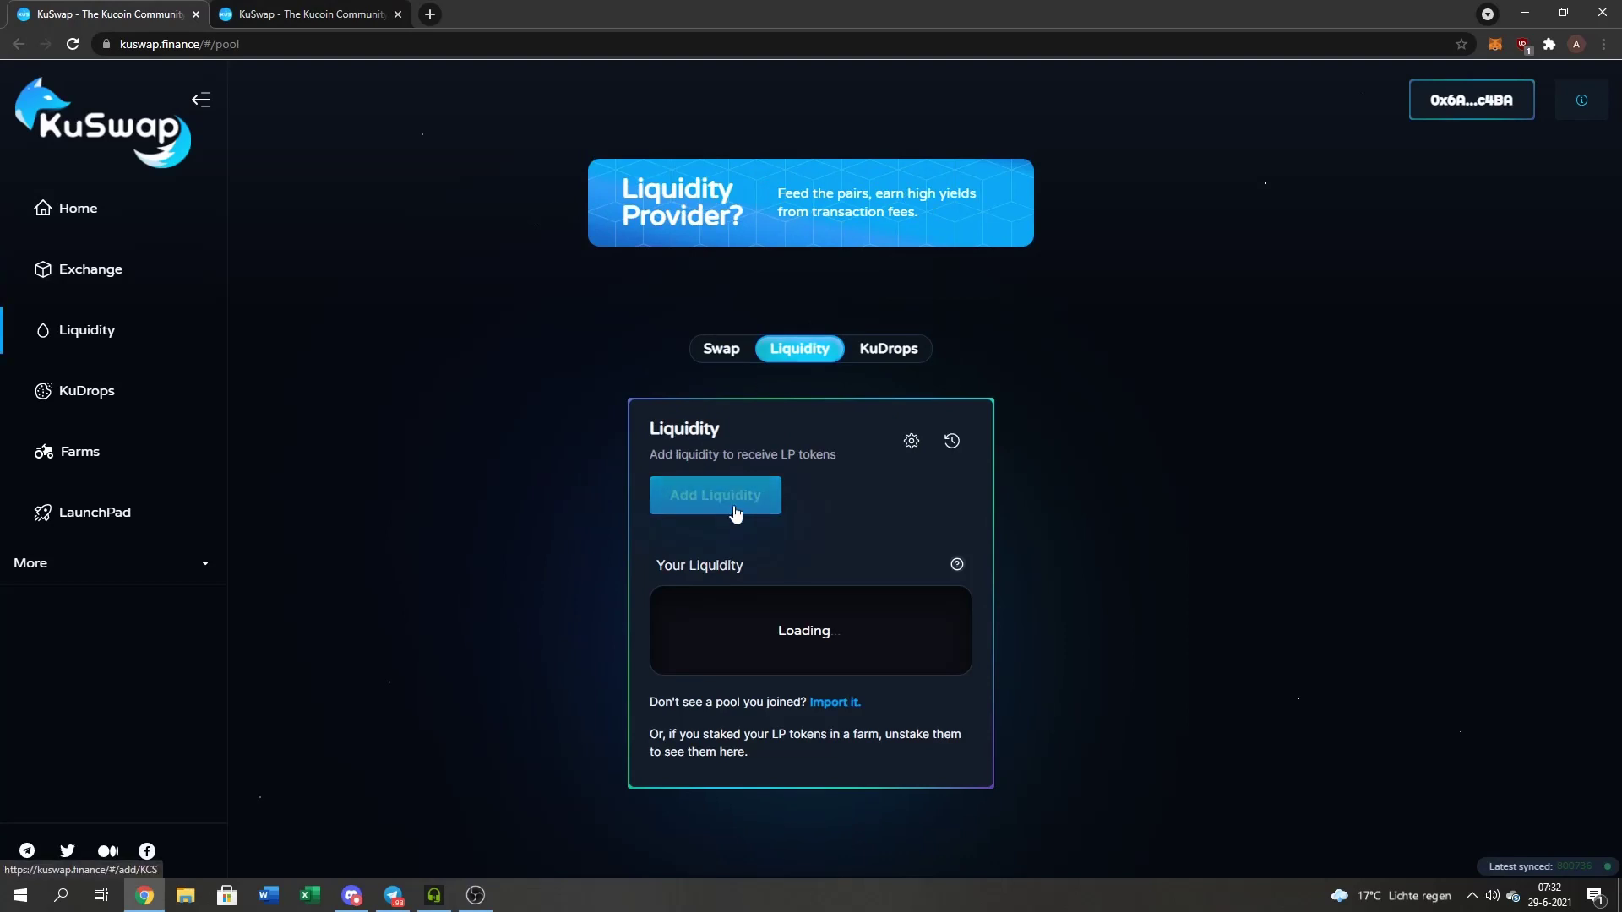
pyautogui.click(744, 497)
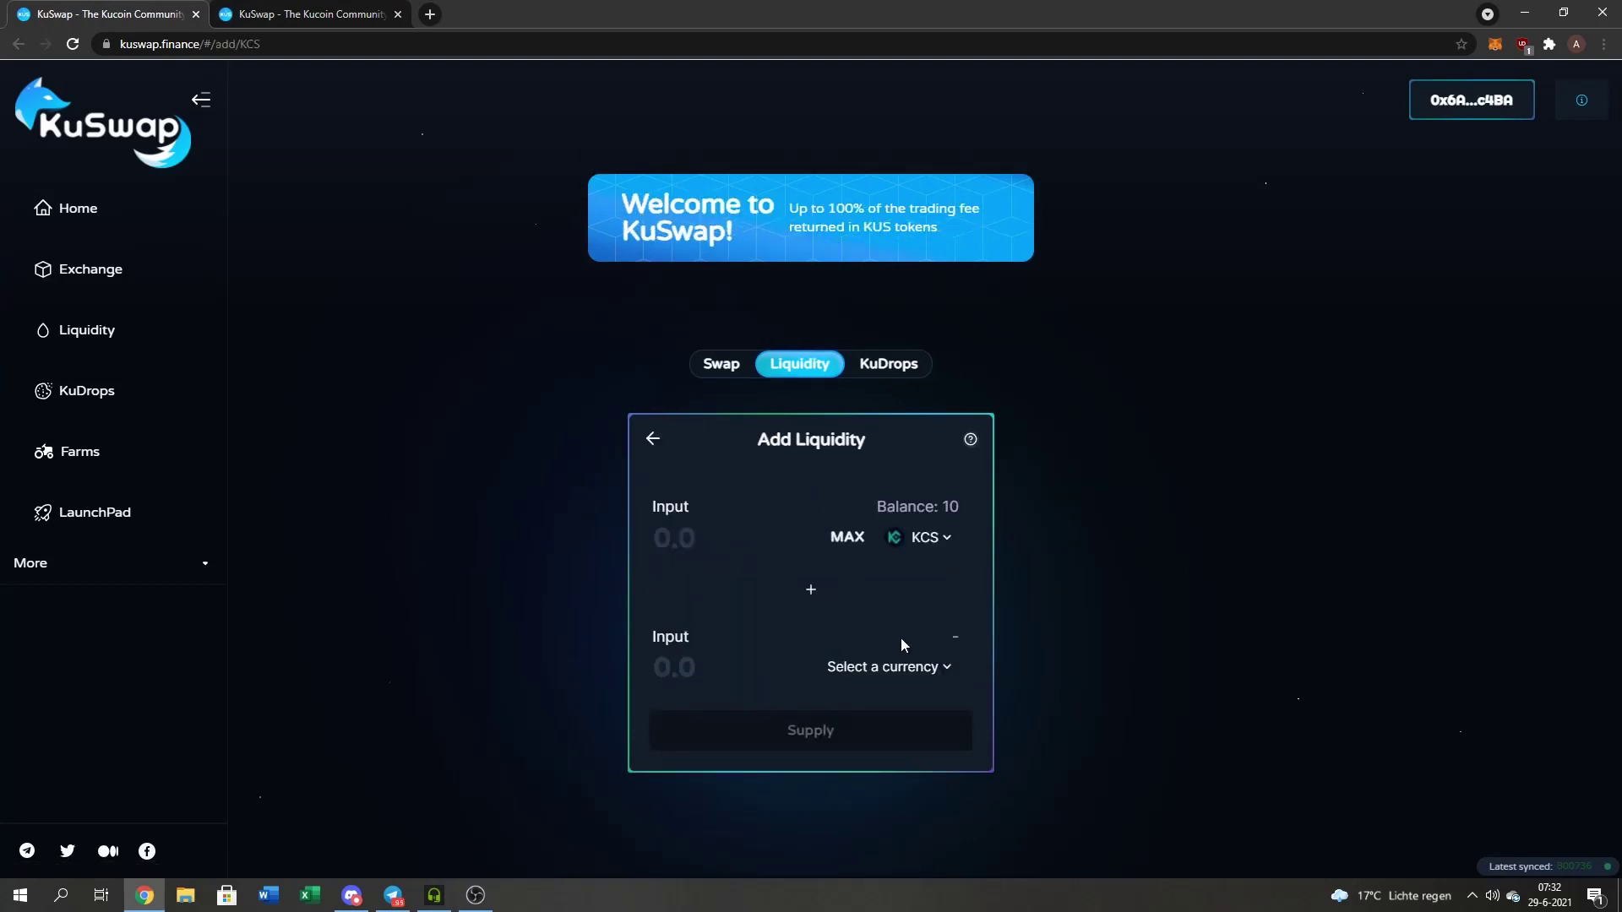
pyautogui.click(901, 664)
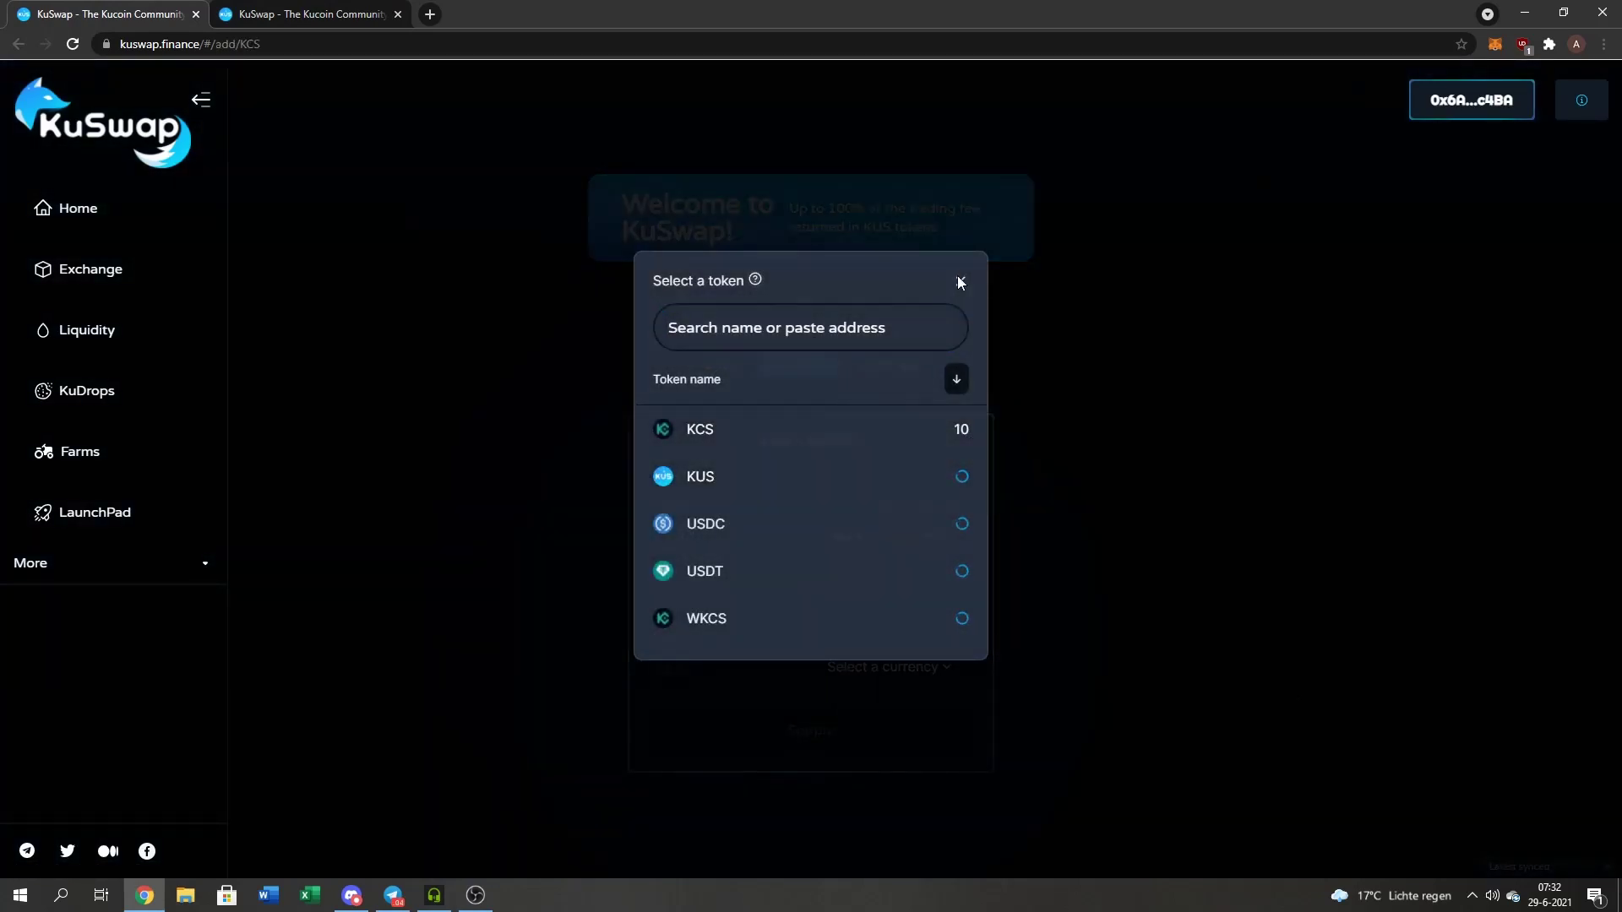
pyautogui.click(961, 283)
pyautogui.click(716, 364)
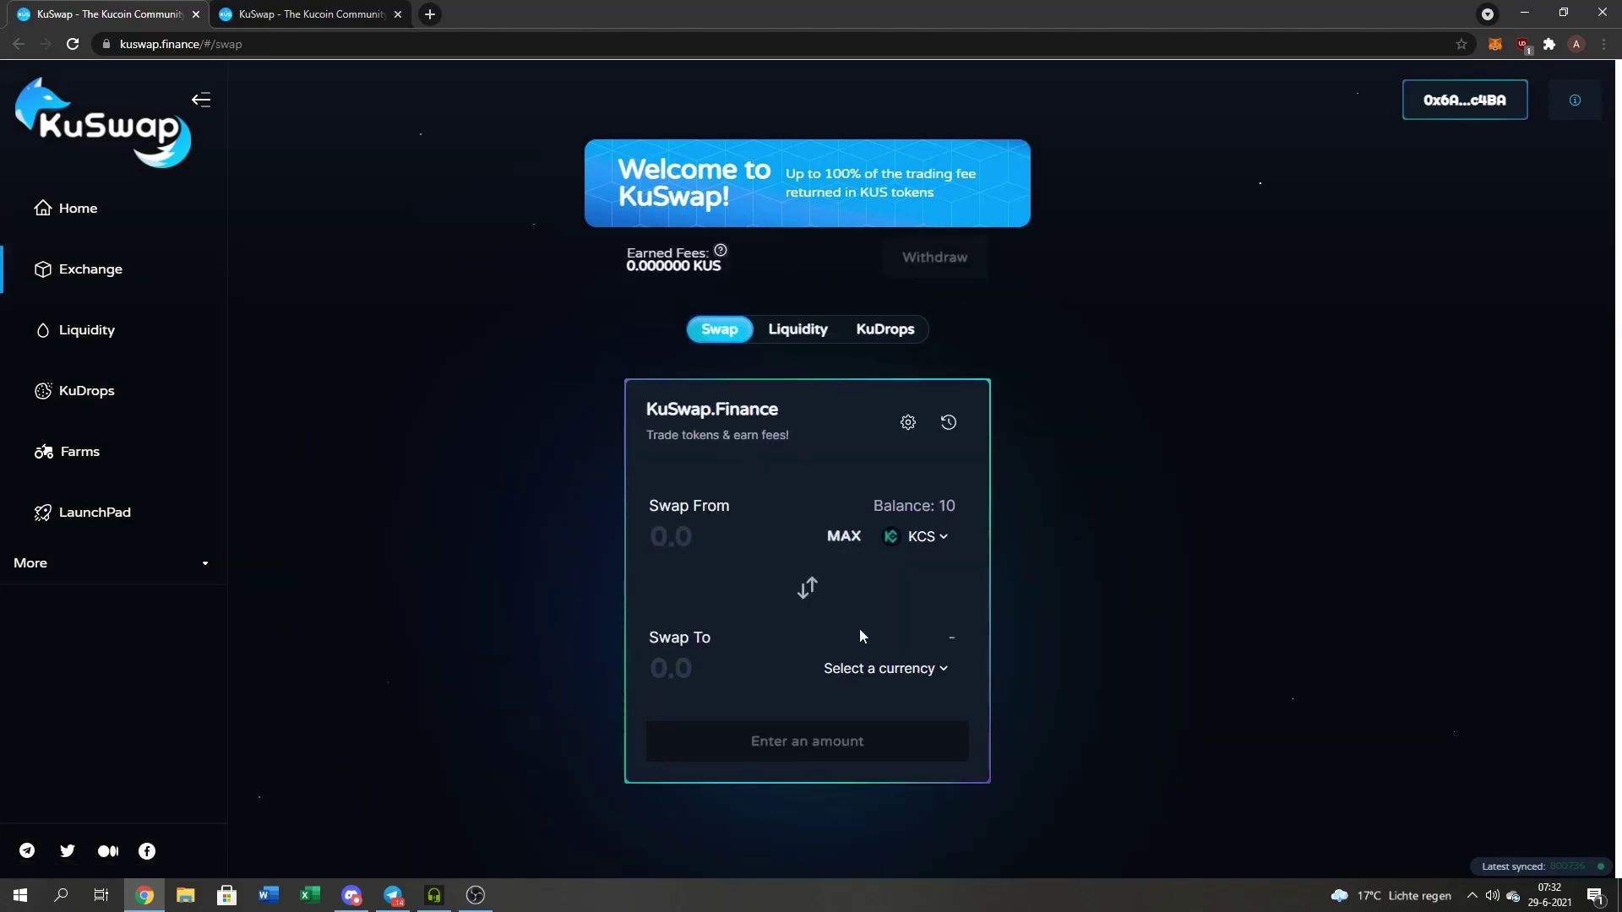
# Choose KUS as the receiving token and enter 2.5 KCS in Swap From
pyautogui.click(840, 668)
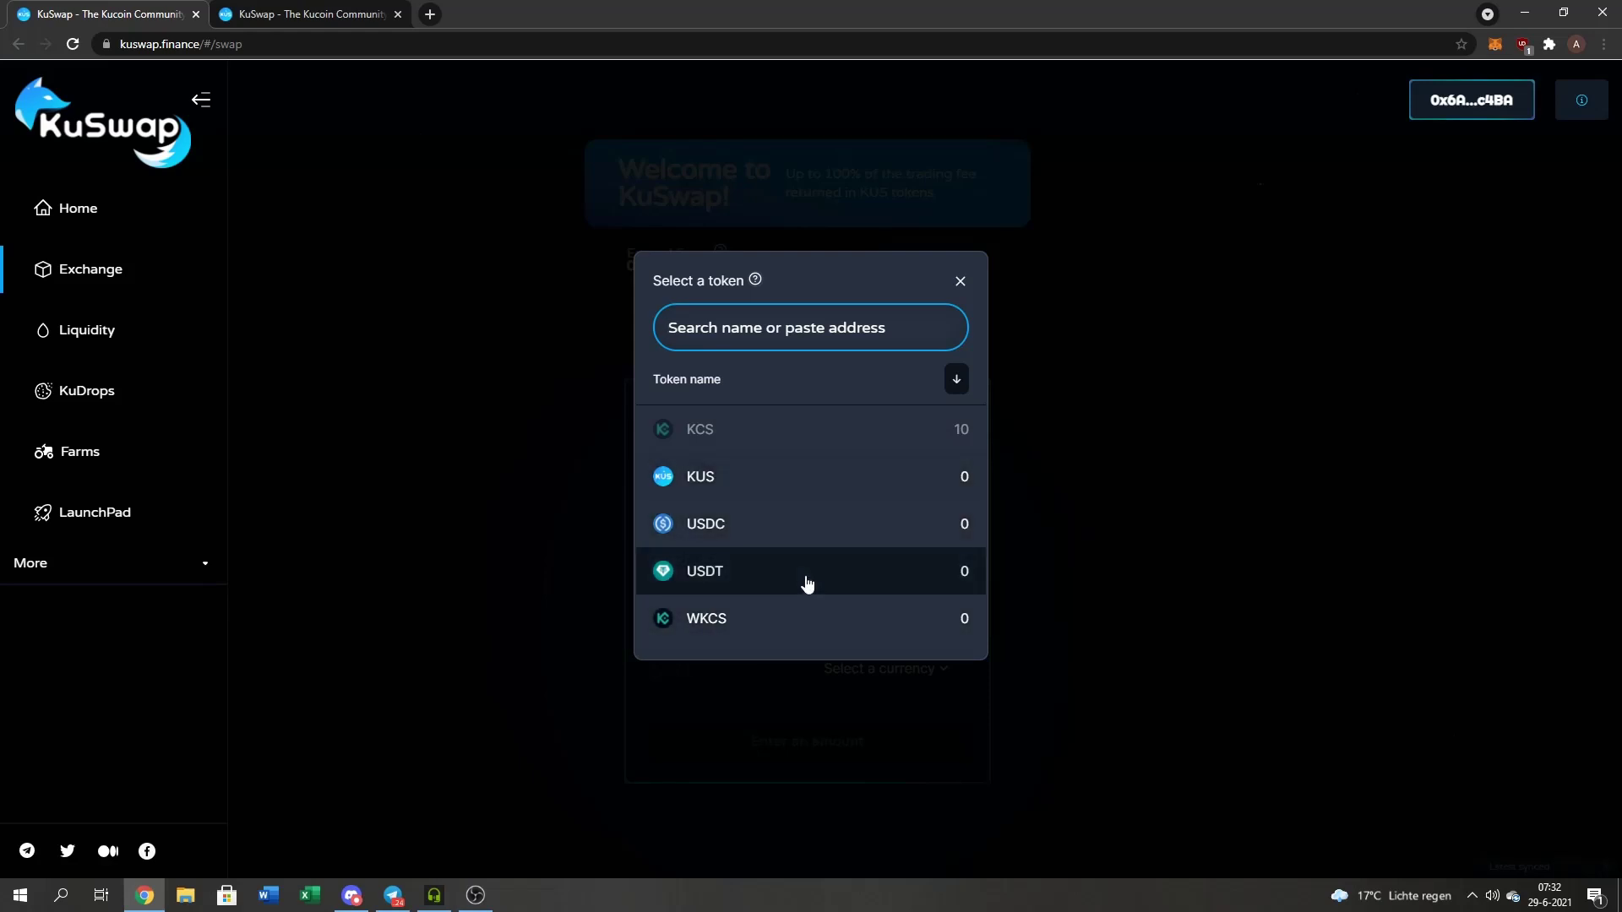
pyautogui.click(785, 492)
pyautogui.click(726, 541)
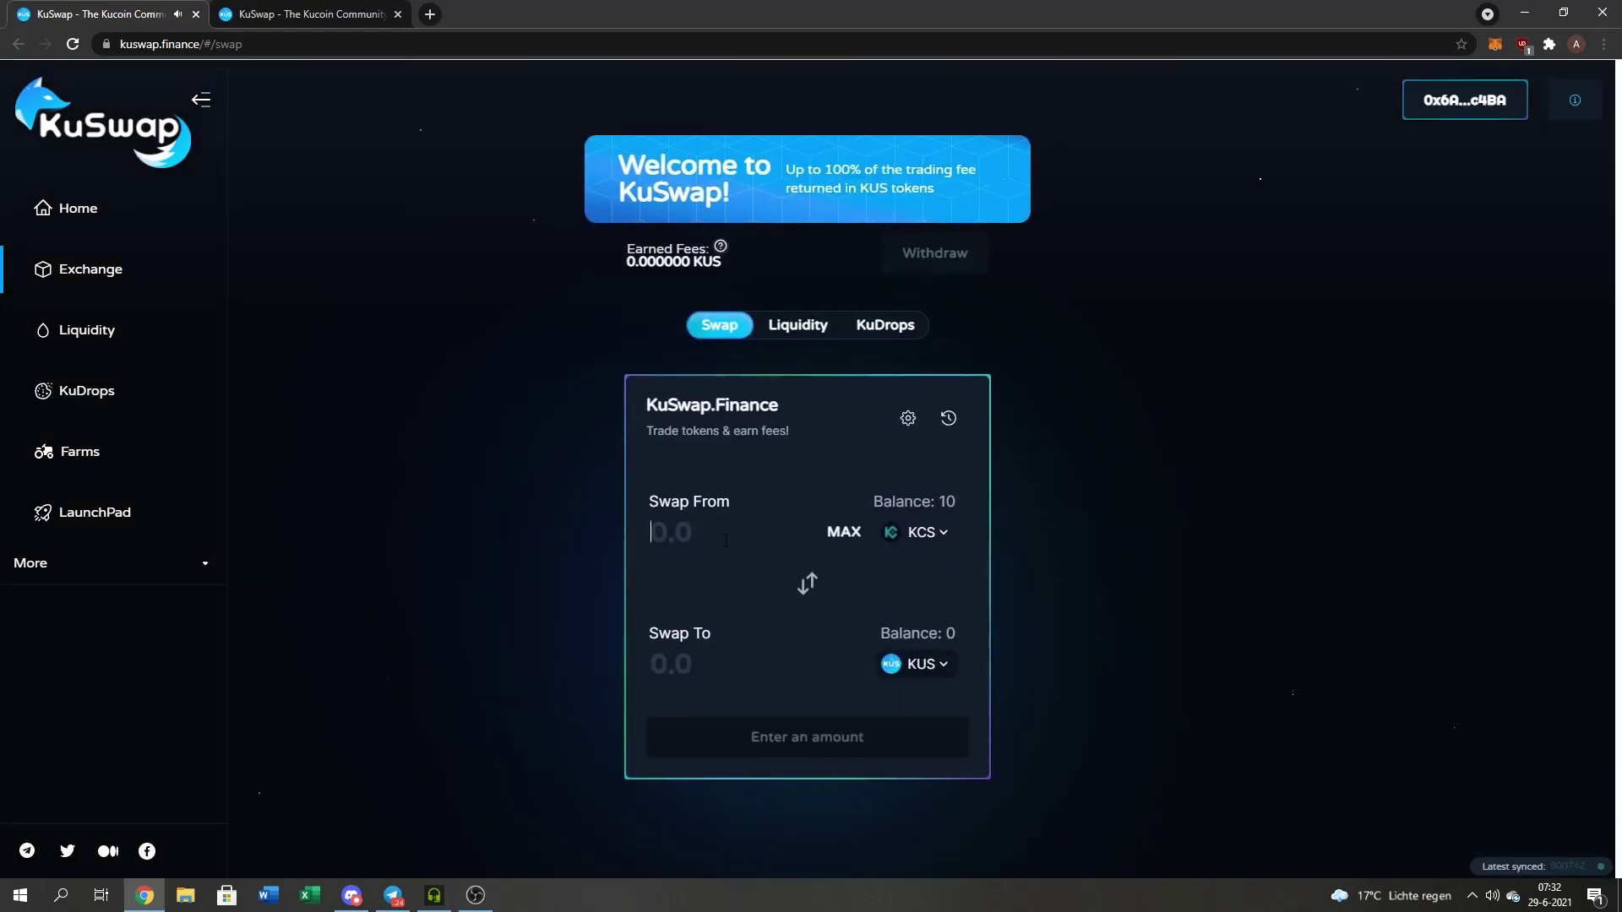
pyautogui.write('2.')
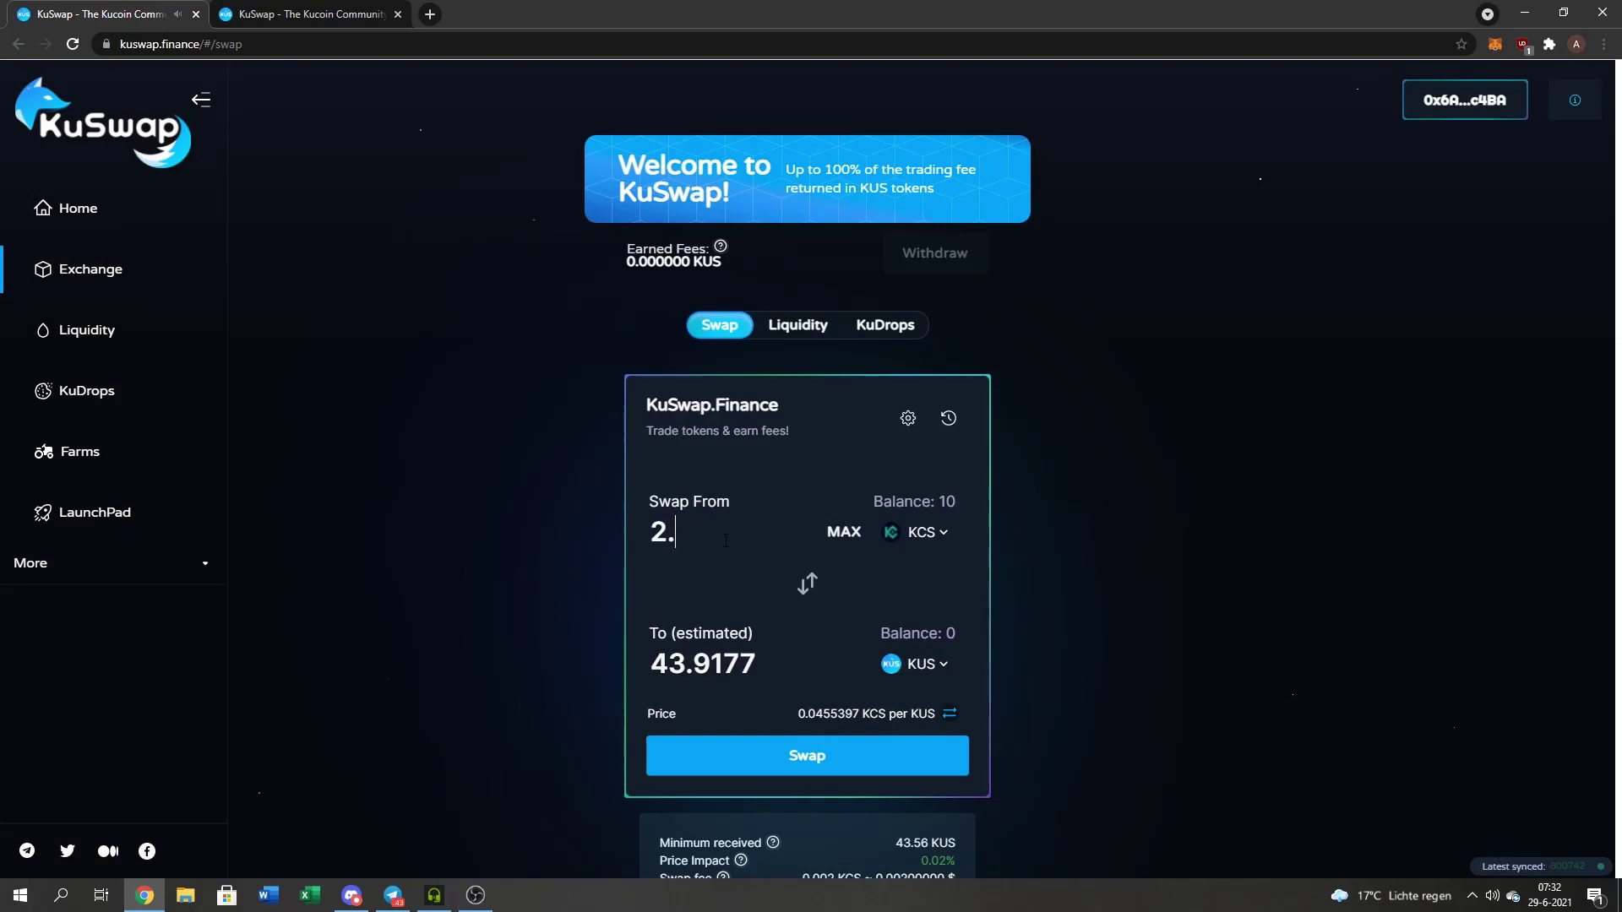
pyautogui.write('5')
pyautogui.scroll(-1, 798, 643)
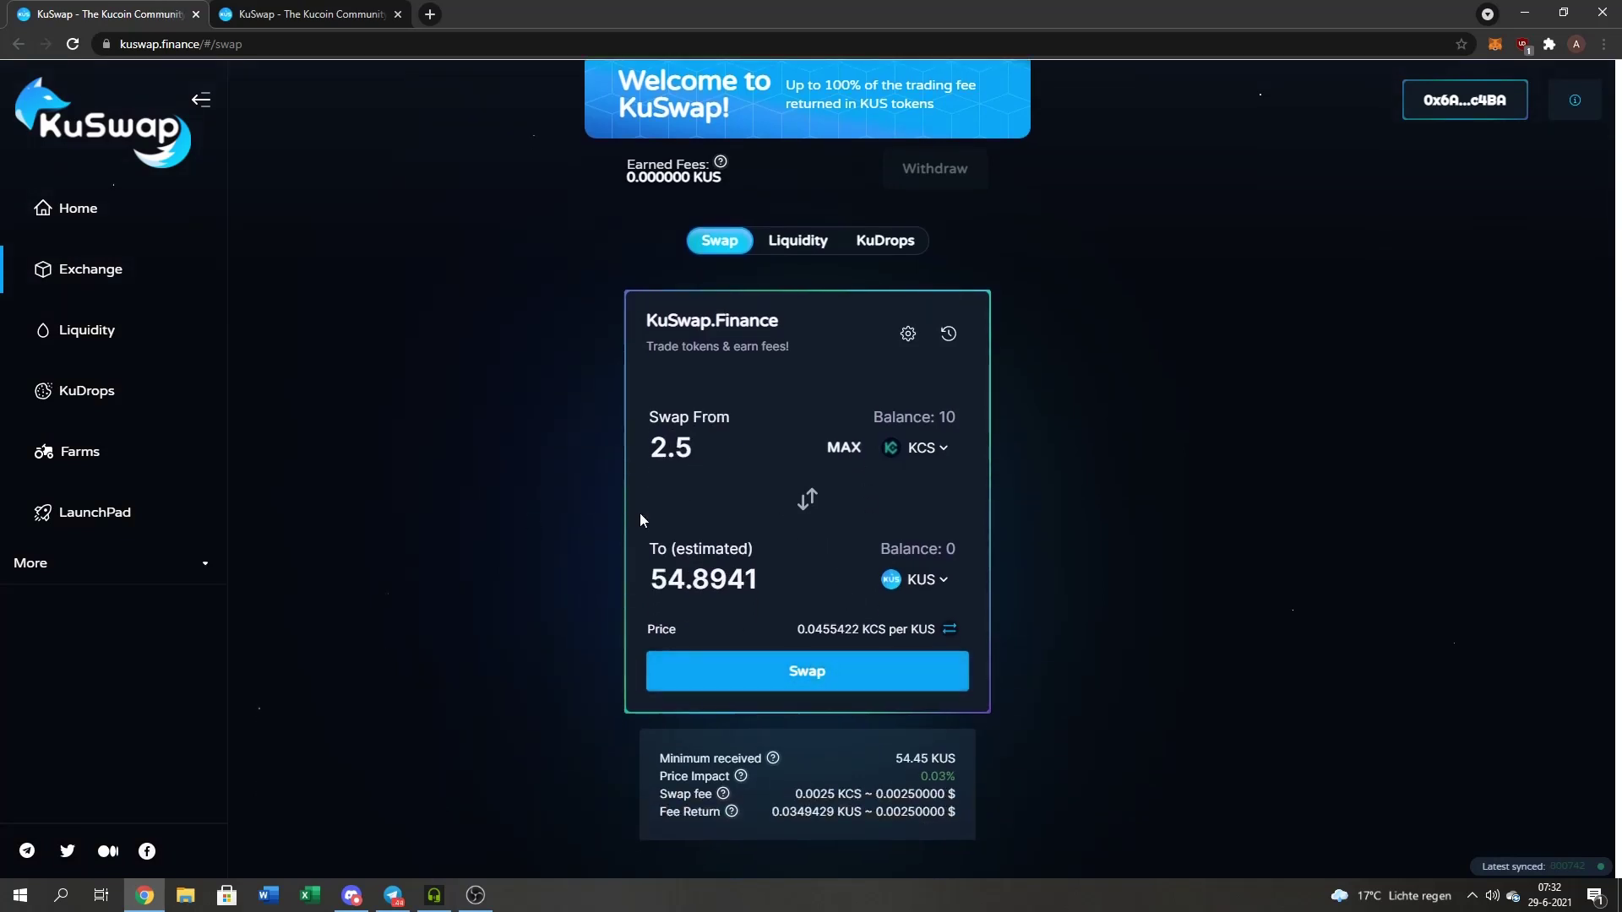
# Confirm the 2.5 KCS to KUS swap, approve it in MetaMask, and dismiss the submitted notice
pyautogui.click(767, 675)
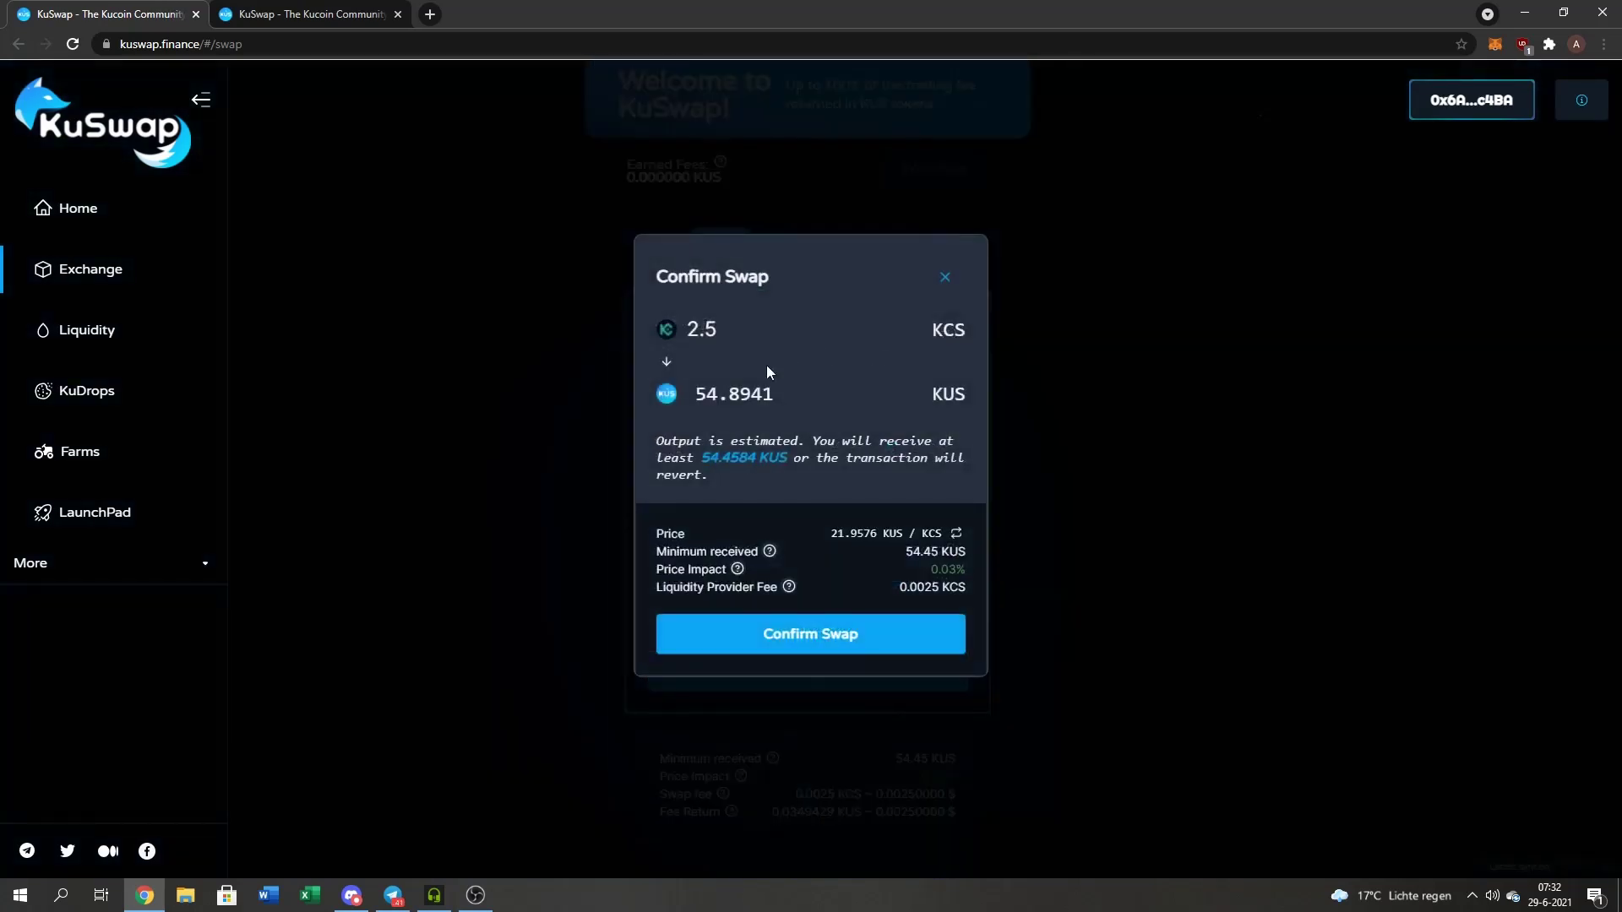
pyautogui.click(824, 645)
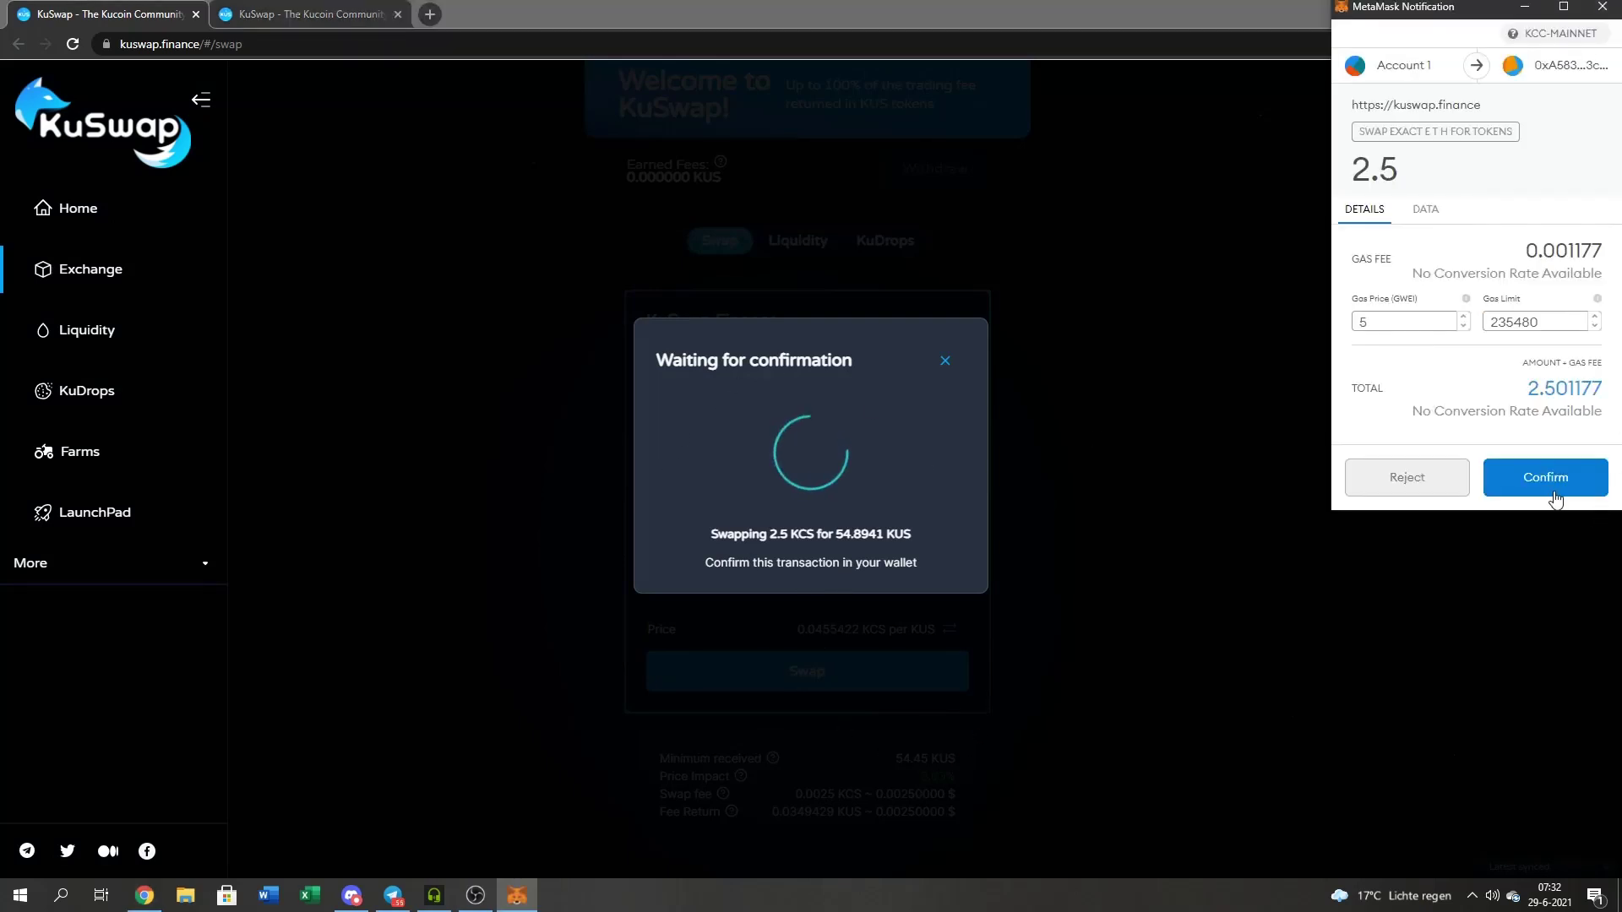
pyautogui.click(1554, 494)
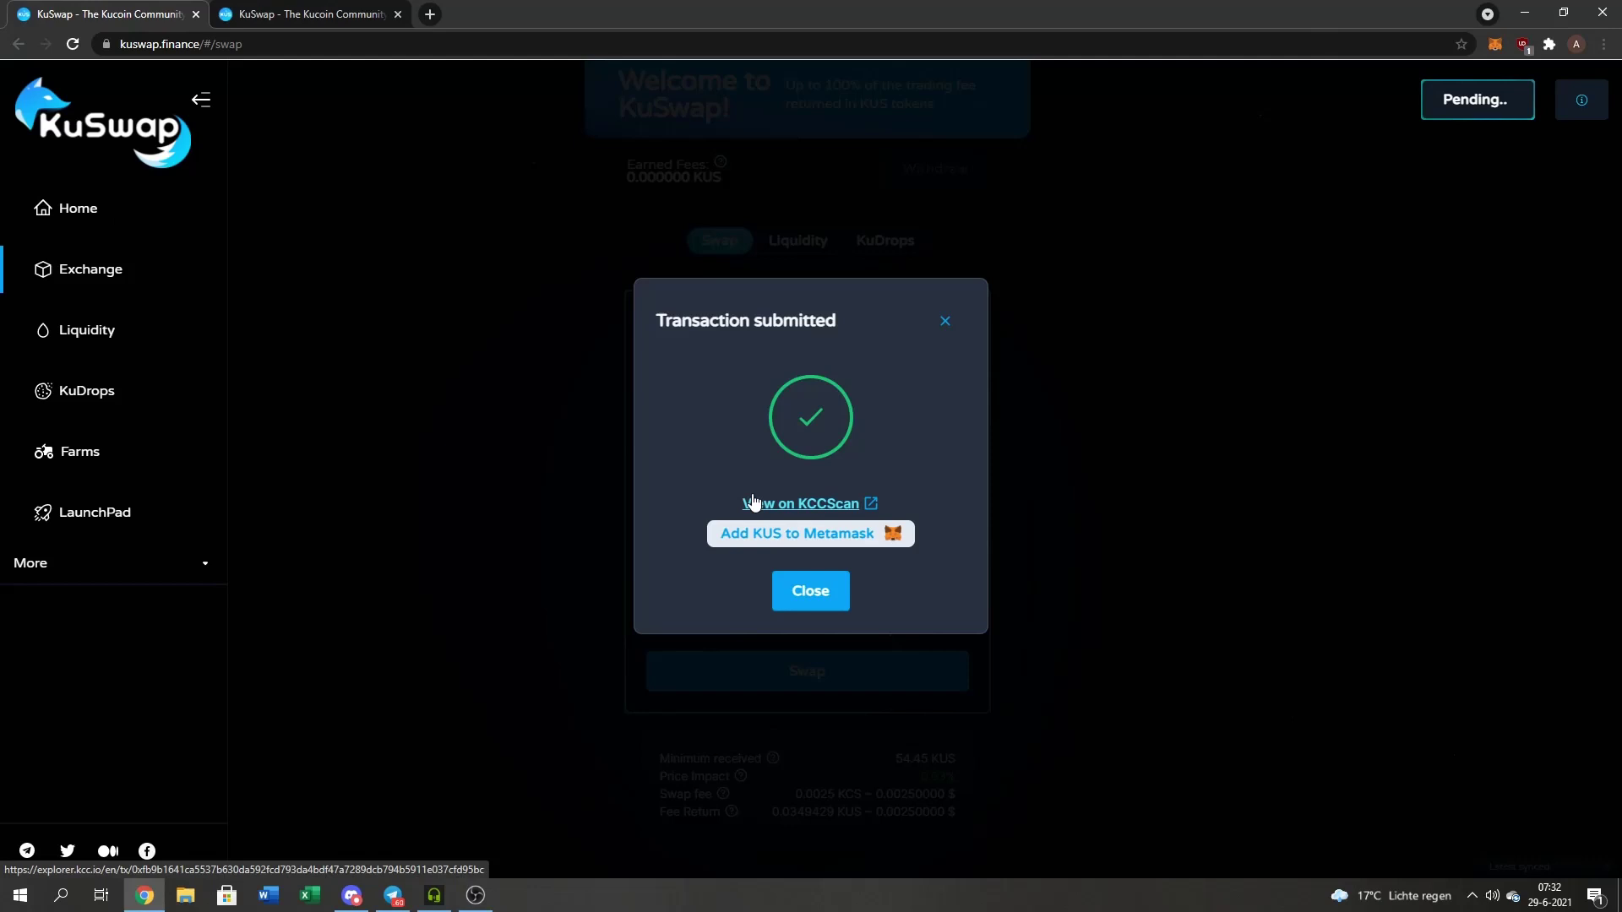
pyautogui.click(798, 605)
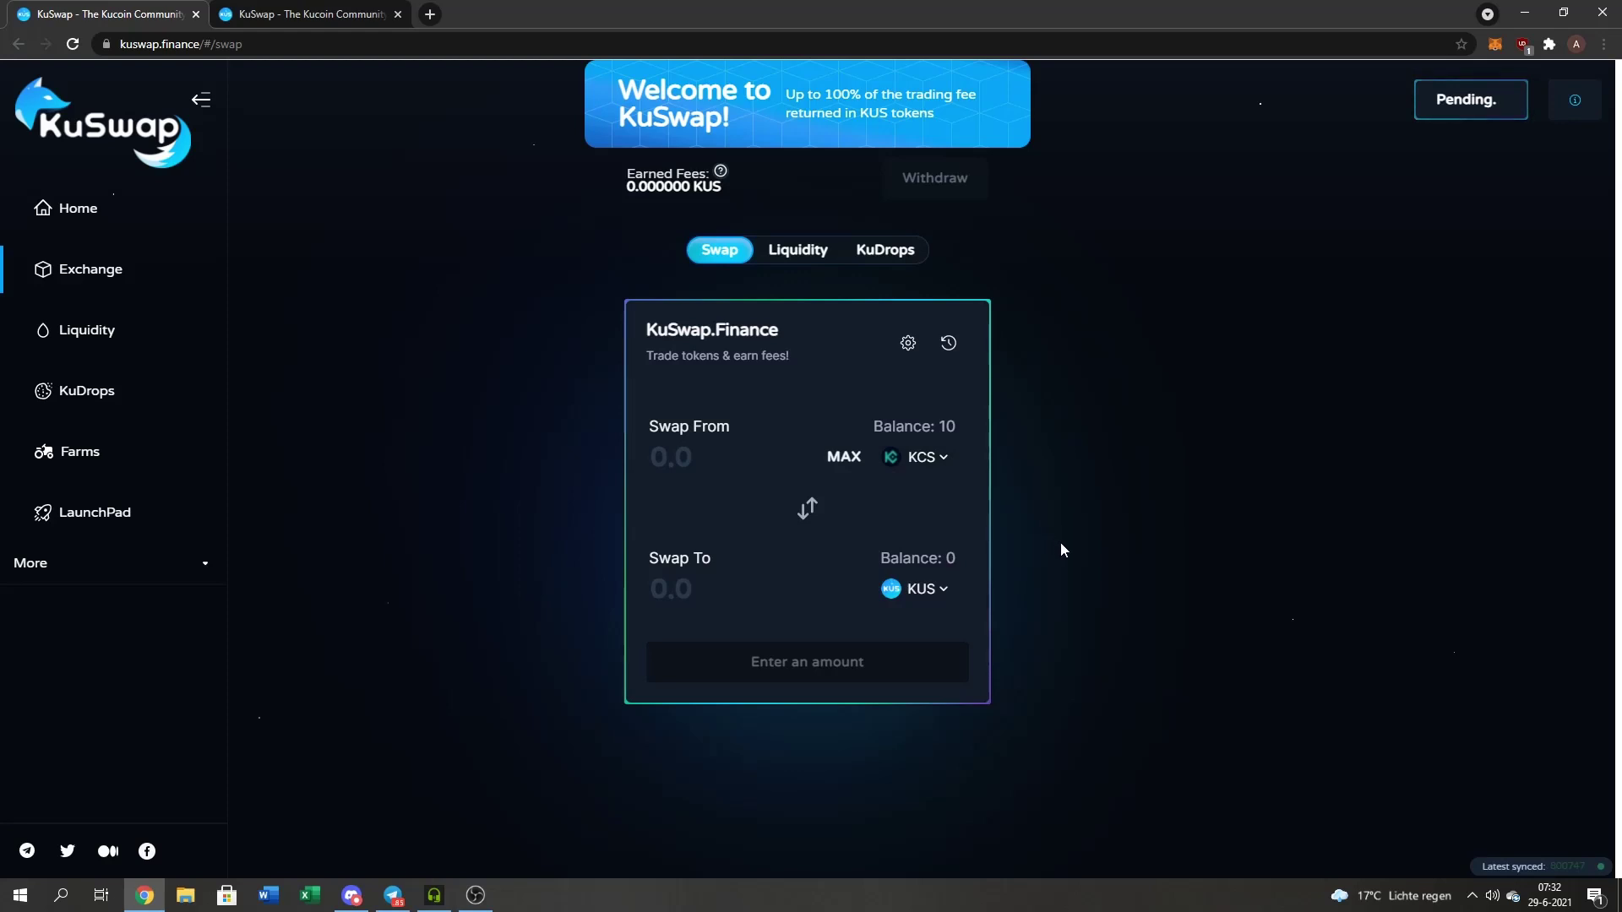
# Open Recent transactions from the swap card to find the 2.5 KCS swap
pyautogui.scroll(-1, 869, 562)
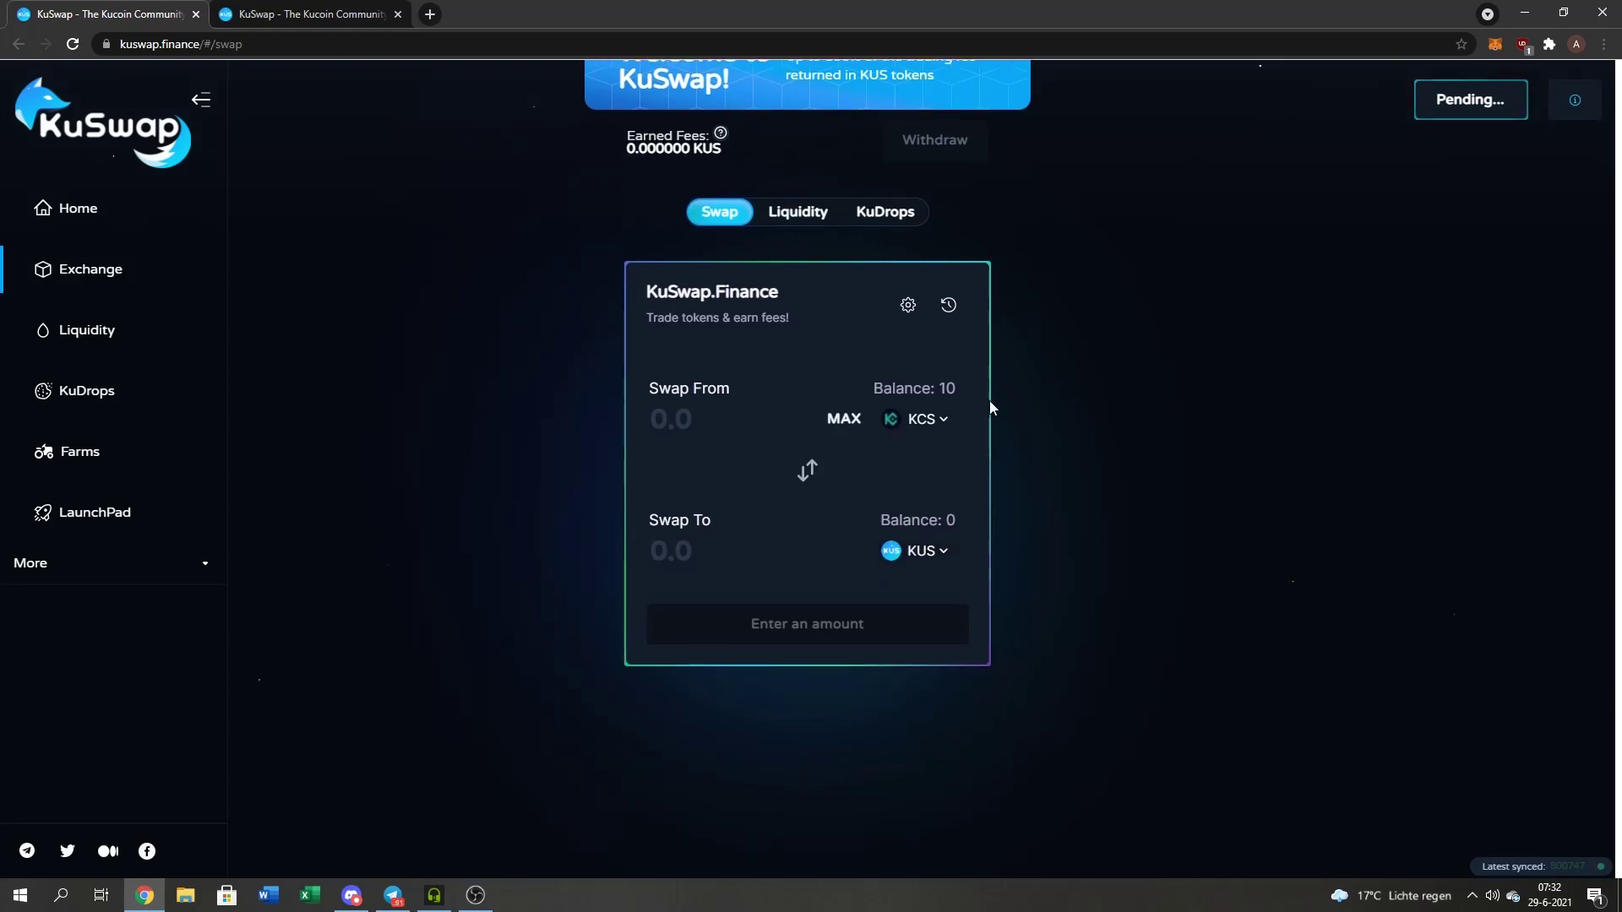
pyautogui.scroll(2, 990, 400)
pyautogui.click(948, 389)
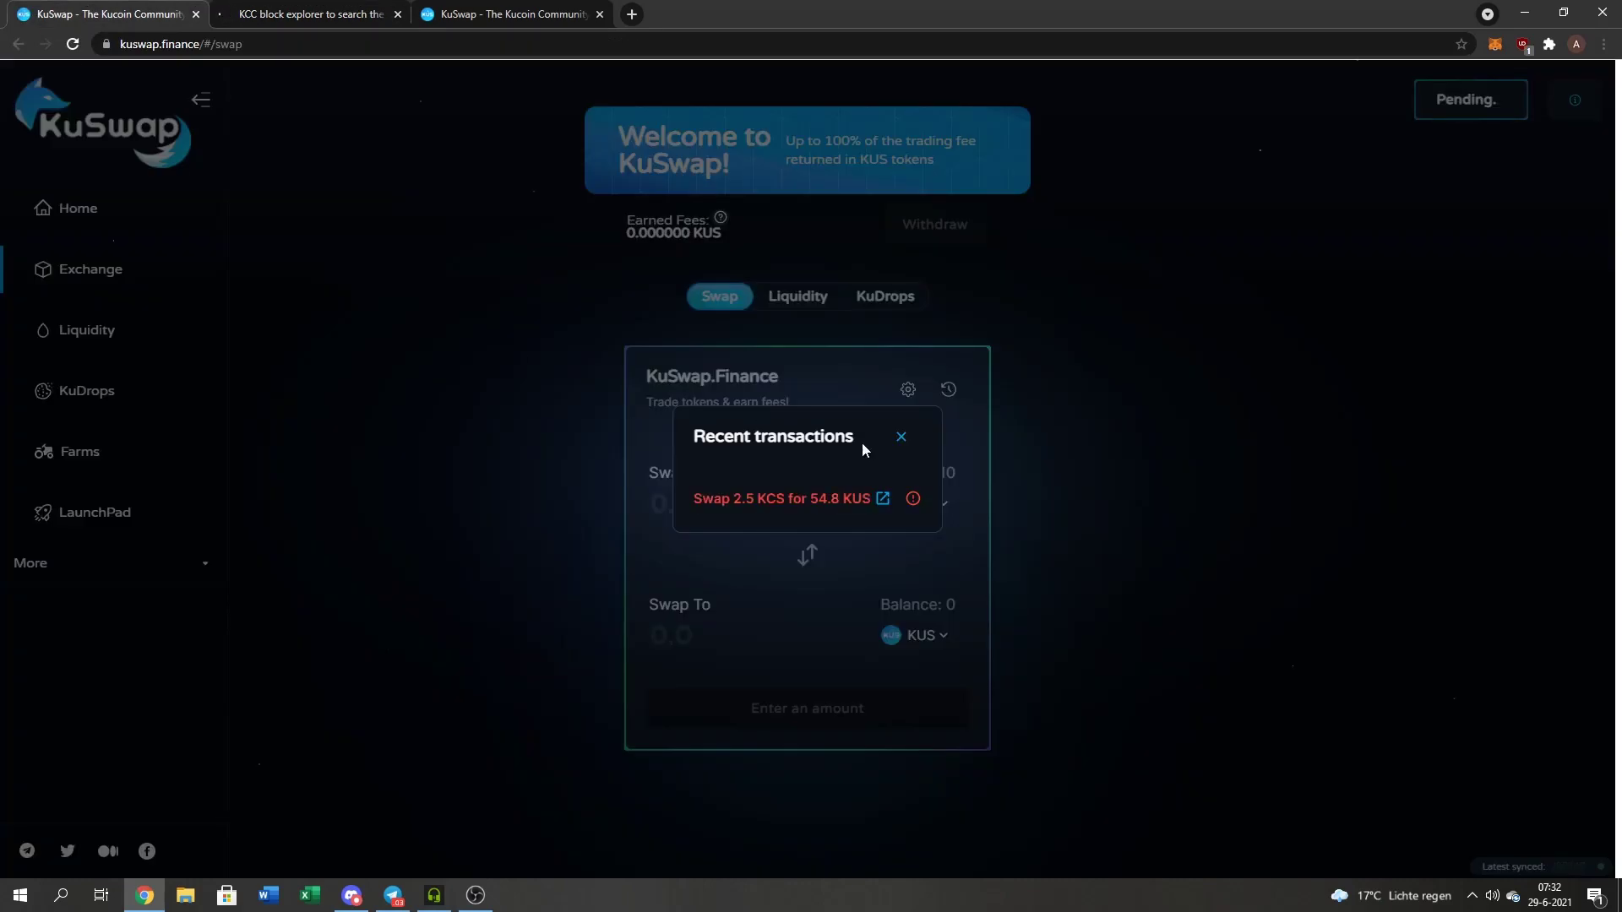
# View the swap transaction on the KCC explorer and check its Success status
pyautogui.click(899, 439)
pyautogui.click(304, 14)
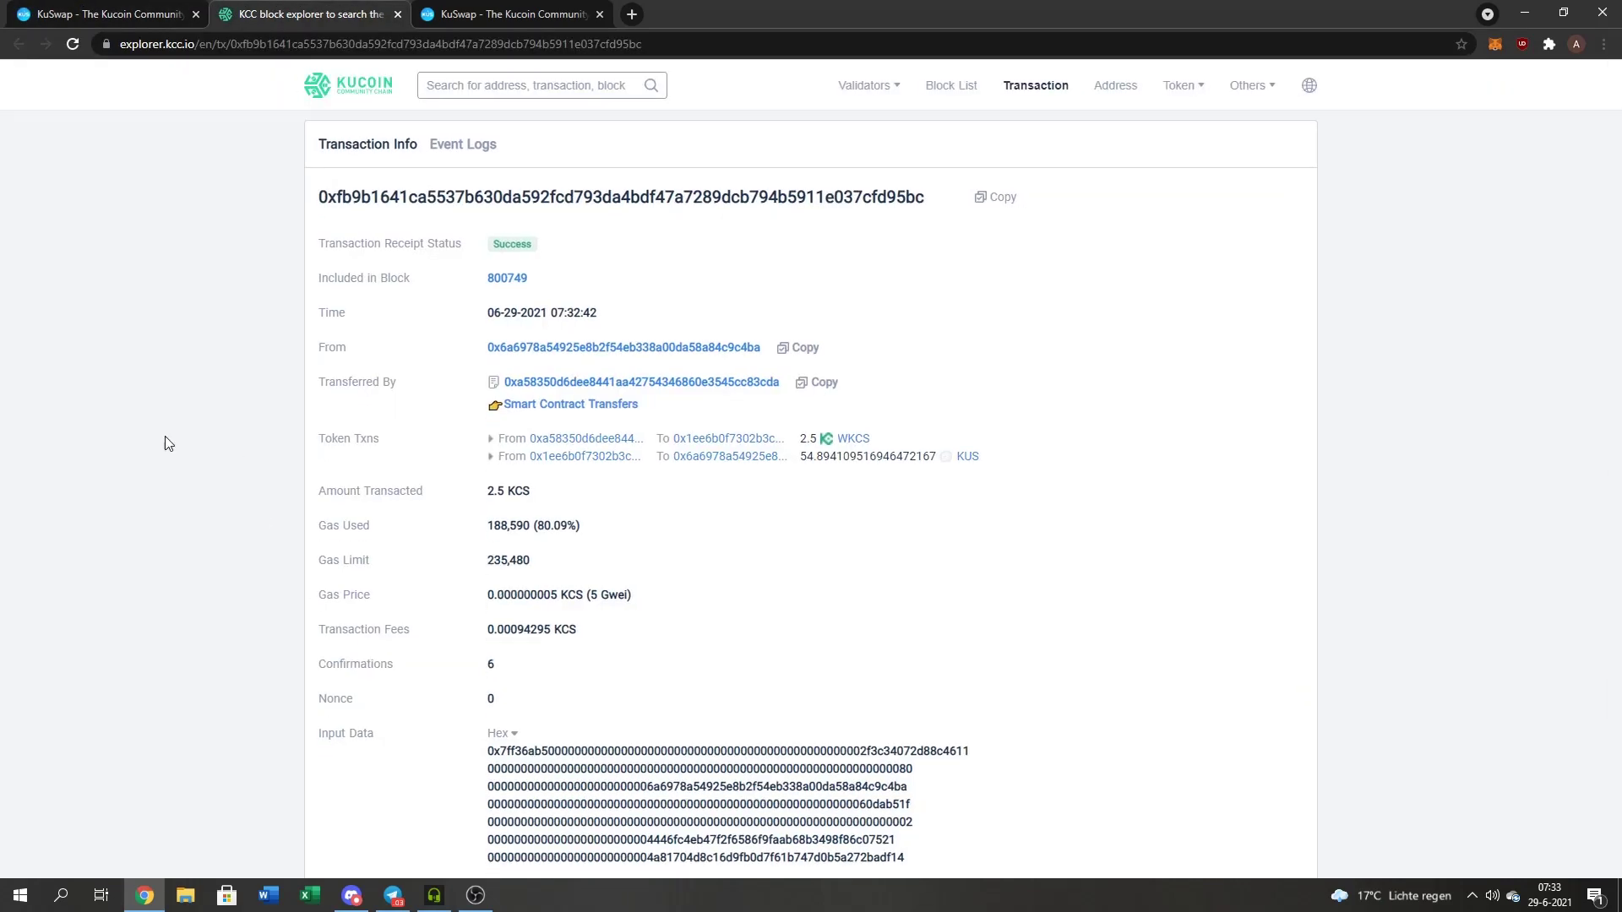
pyautogui.scroll(-1, 216, 433)
pyautogui.scroll(1, 215, 433)
pyautogui.moveTo(527, 255); pyautogui.dragTo(451, 258)
# Recheck the confirmed swap via Recent transactions, then close the extra explorer tabs
pyautogui.click(108, 14)
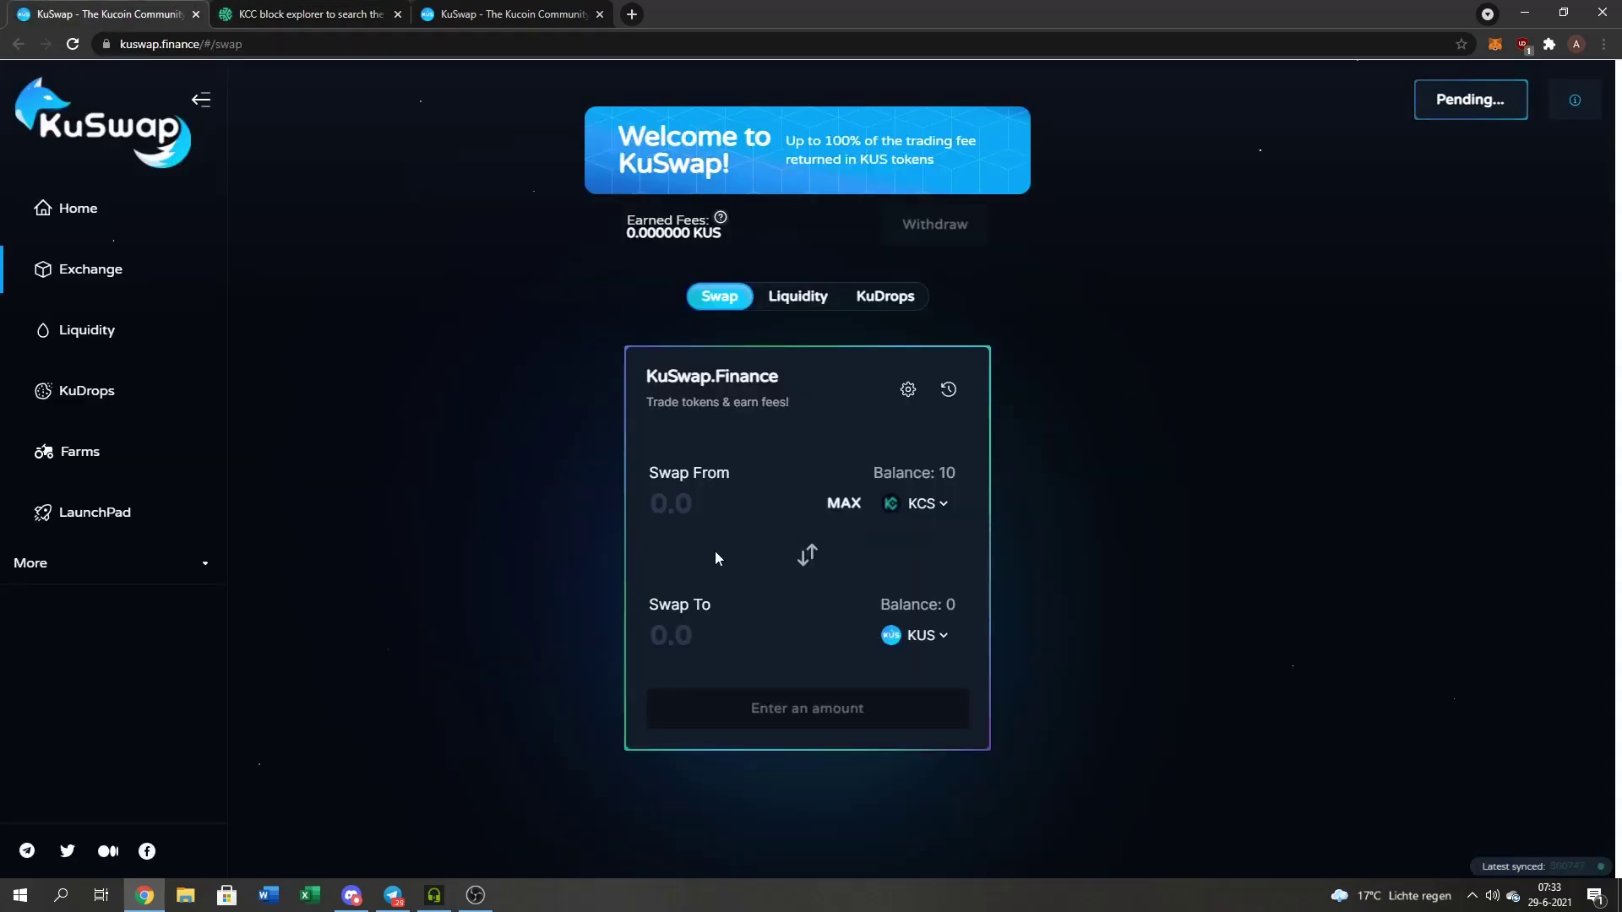
pyautogui.scroll(-1, 550, 464)
pyautogui.scroll(1, 955, 404)
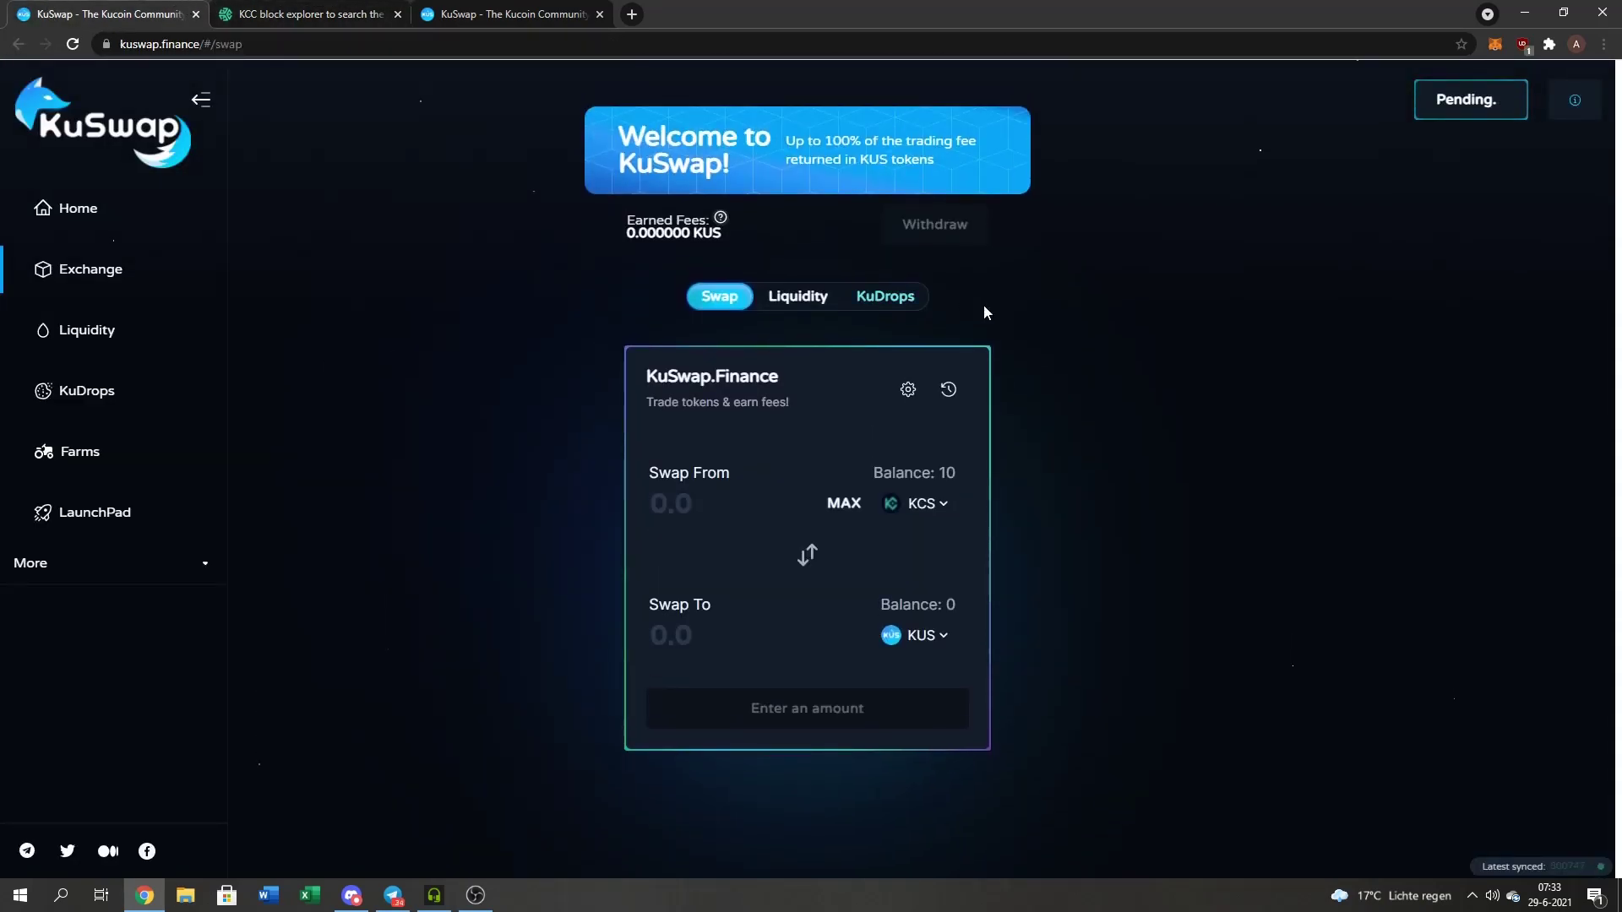
pyautogui.click(949, 391)
pyautogui.click(901, 435)
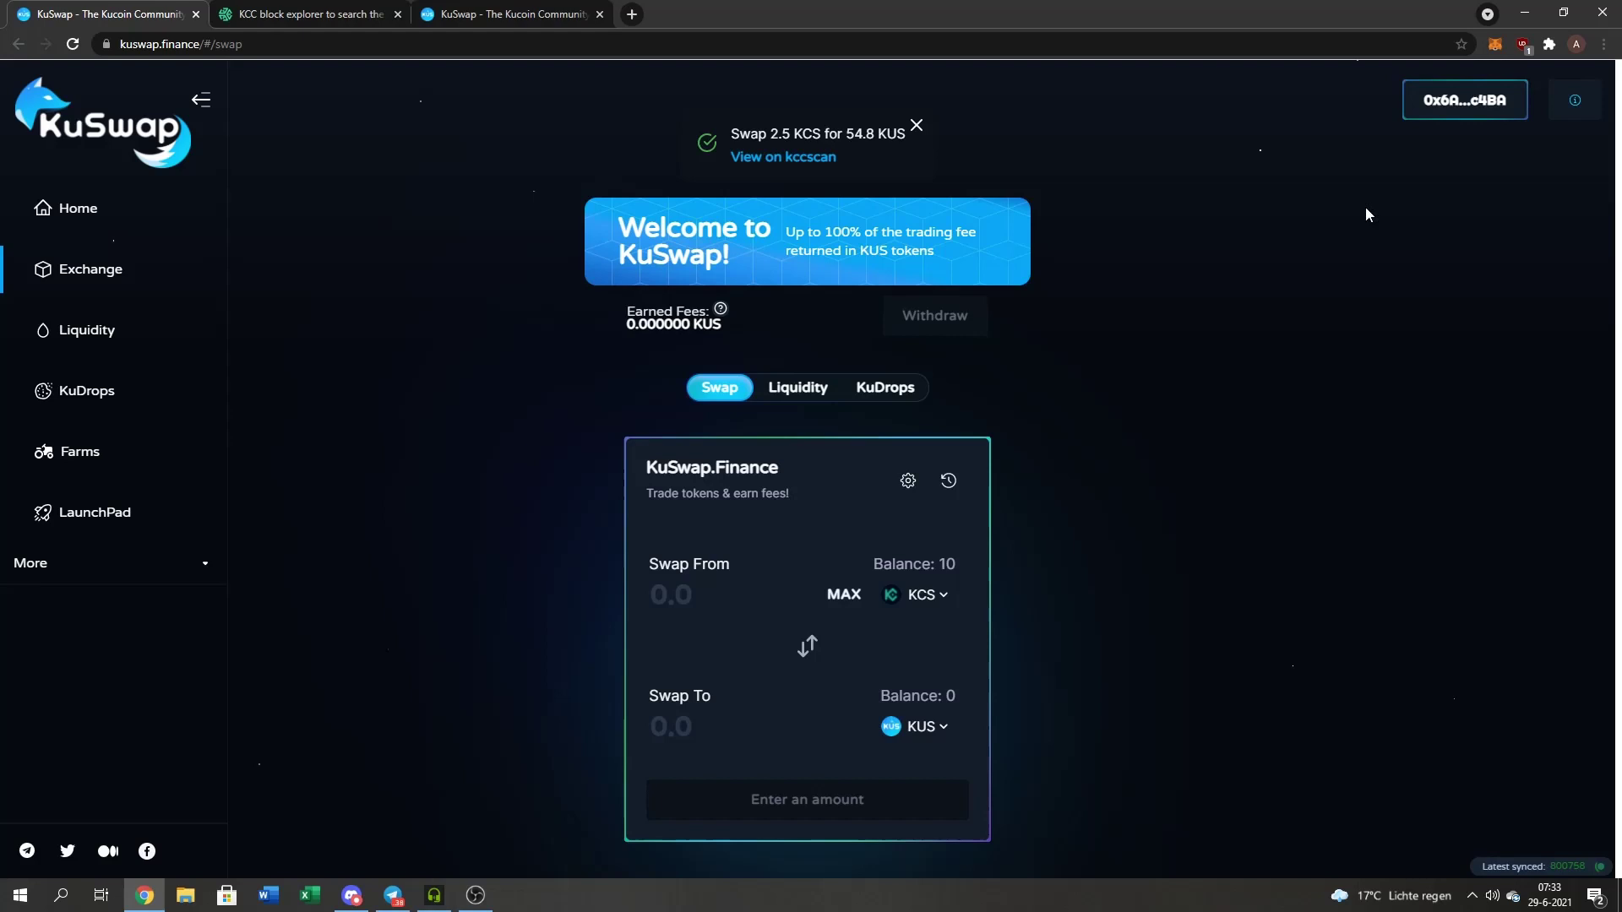
pyautogui.scroll(-1, 1217, 319)
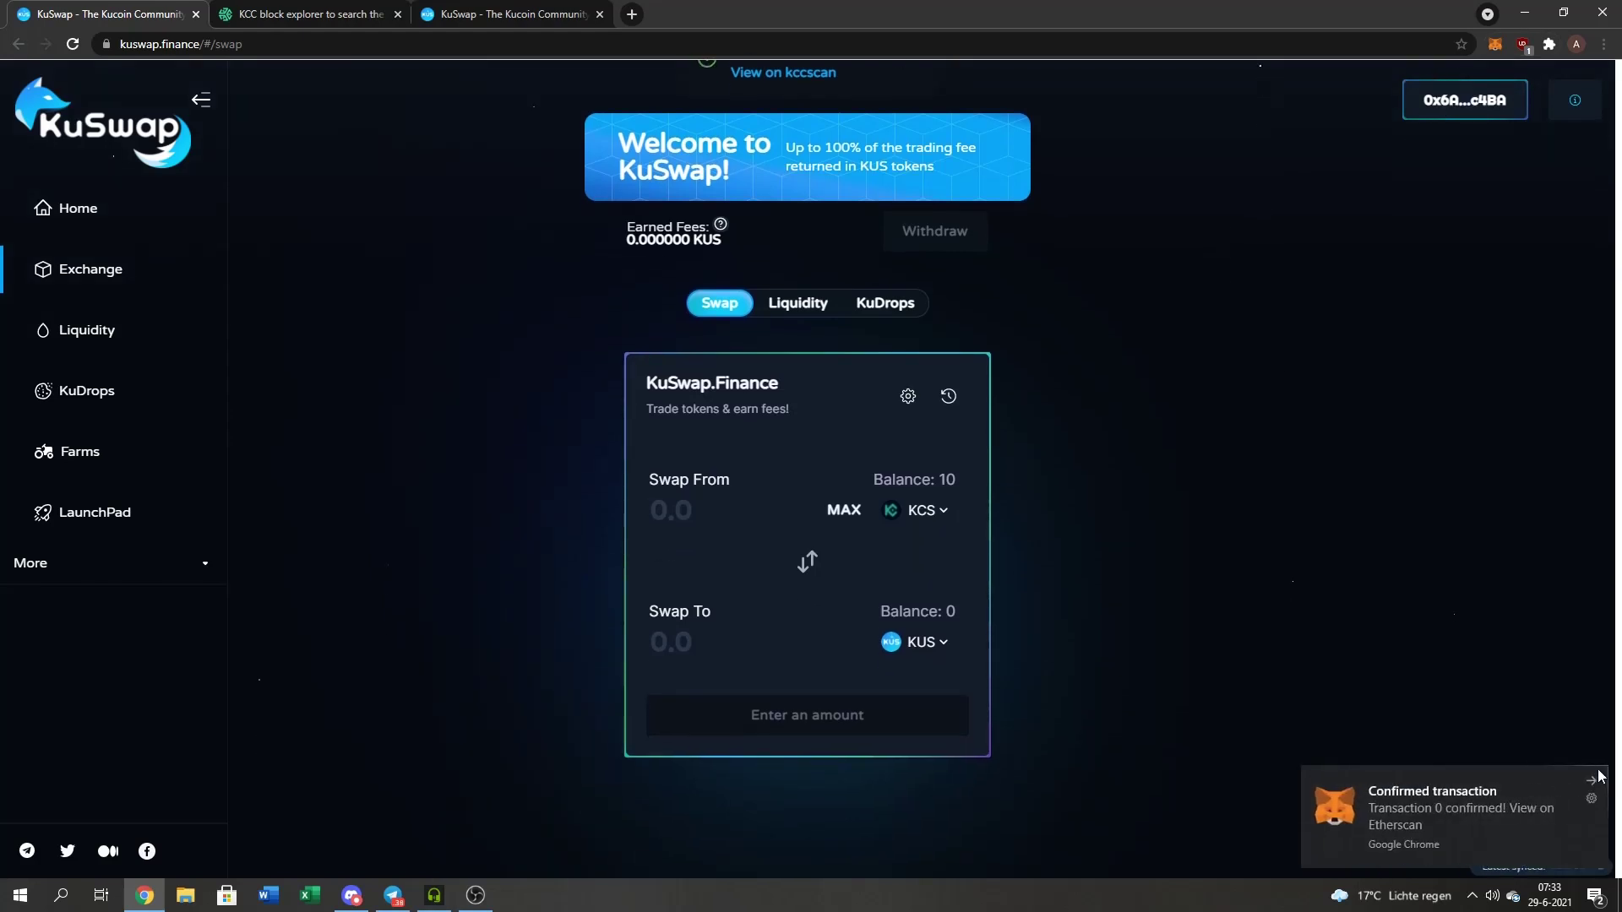
pyautogui.click(760, 73)
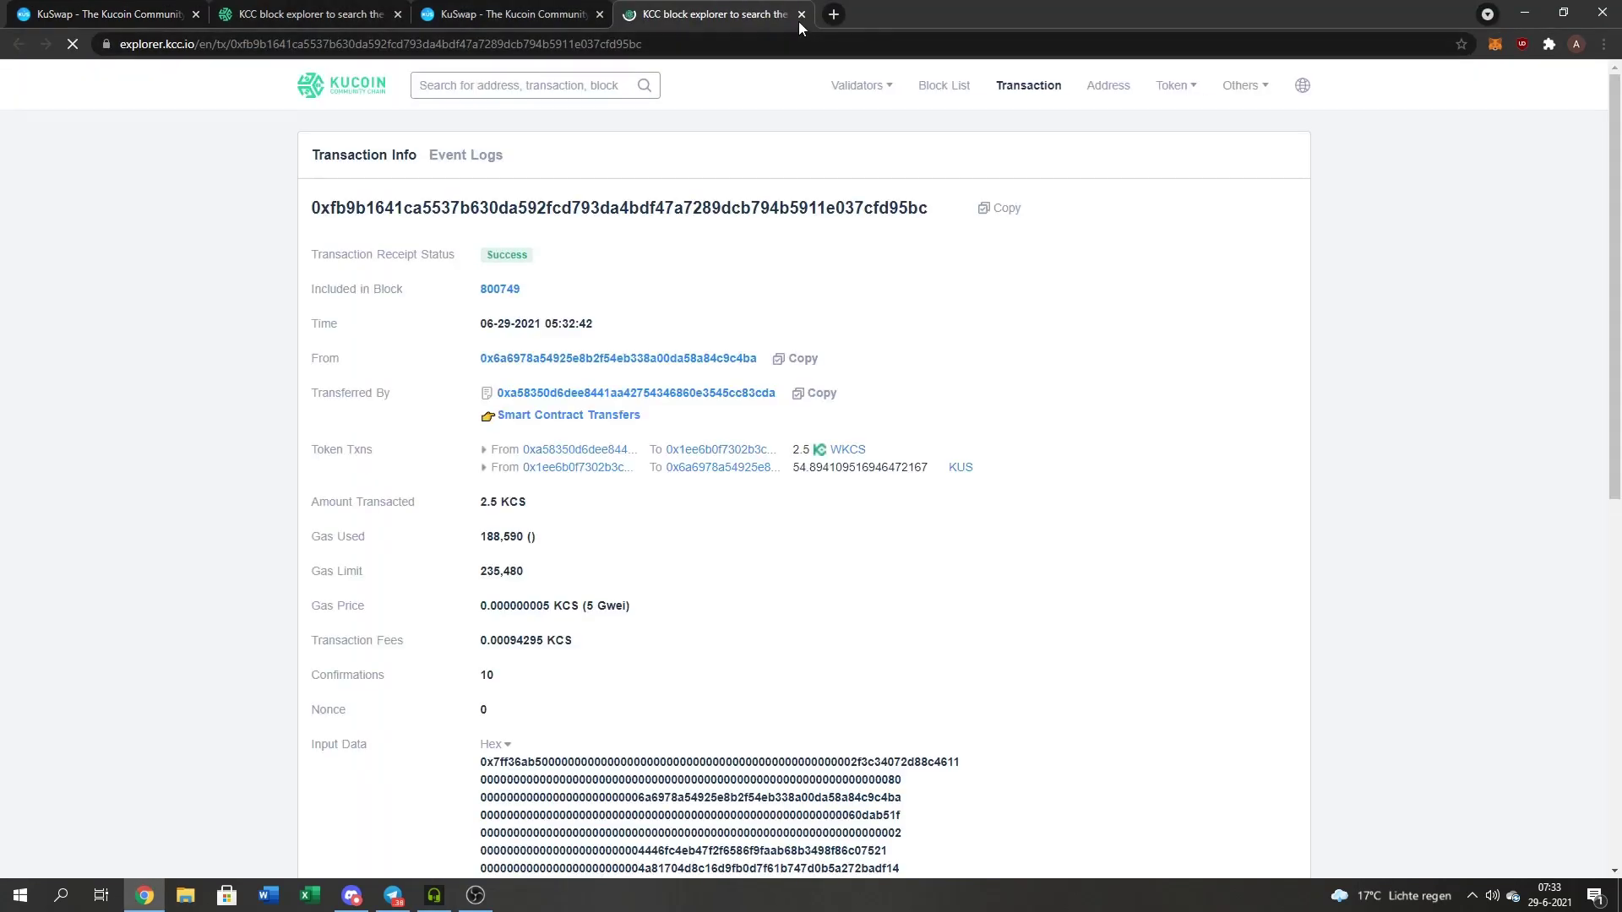
pyautogui.click(763, 14)
pyautogui.click(376, 14)
pyautogui.click(398, 14)
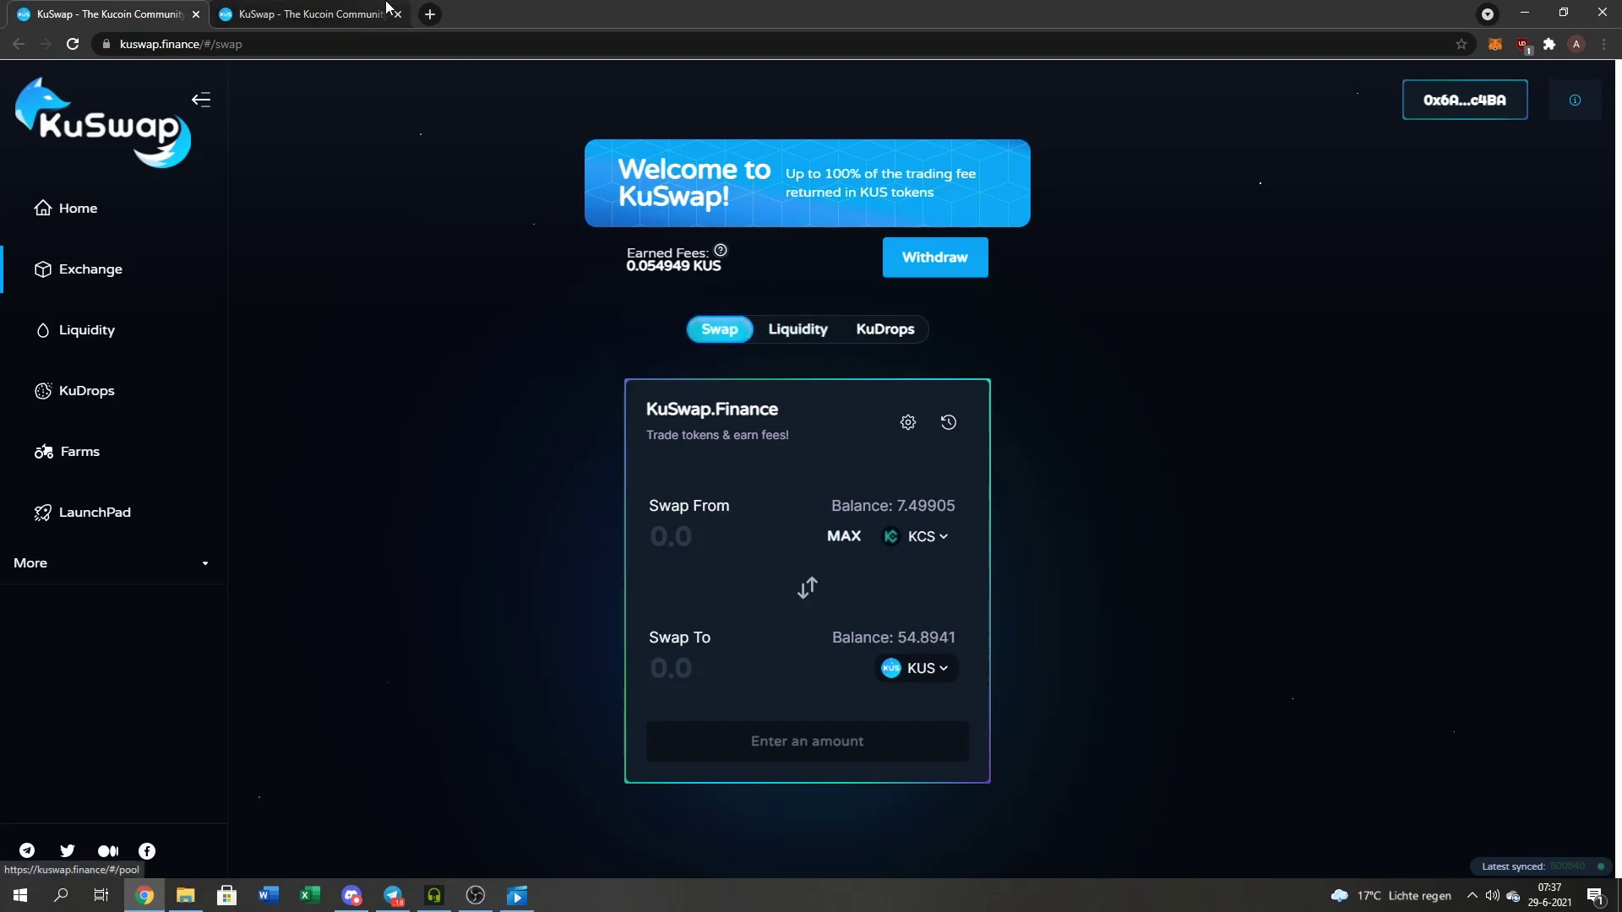
# Glance at the KCS-KUS farm page, then return to the KuSwap swap page
pyautogui.click(335, 9)
pyautogui.moveTo(840, 149); pyautogui.dragTo(863, 149)
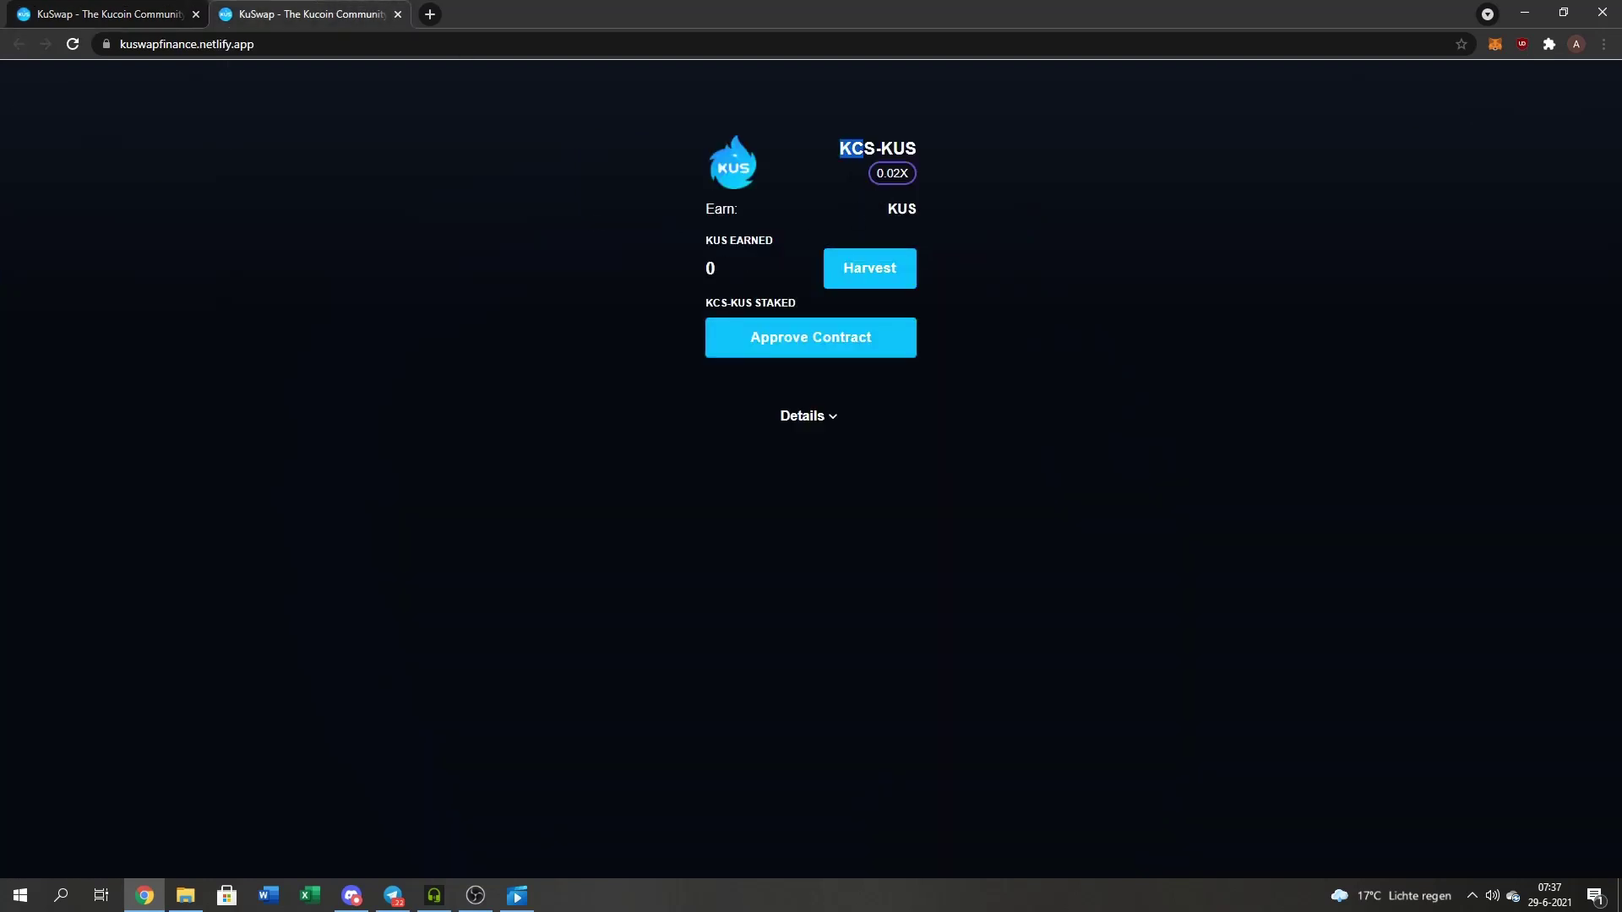
pyautogui.moveTo(738, 210); pyautogui.dragTo(704, 210)
pyautogui.click(931, 149)
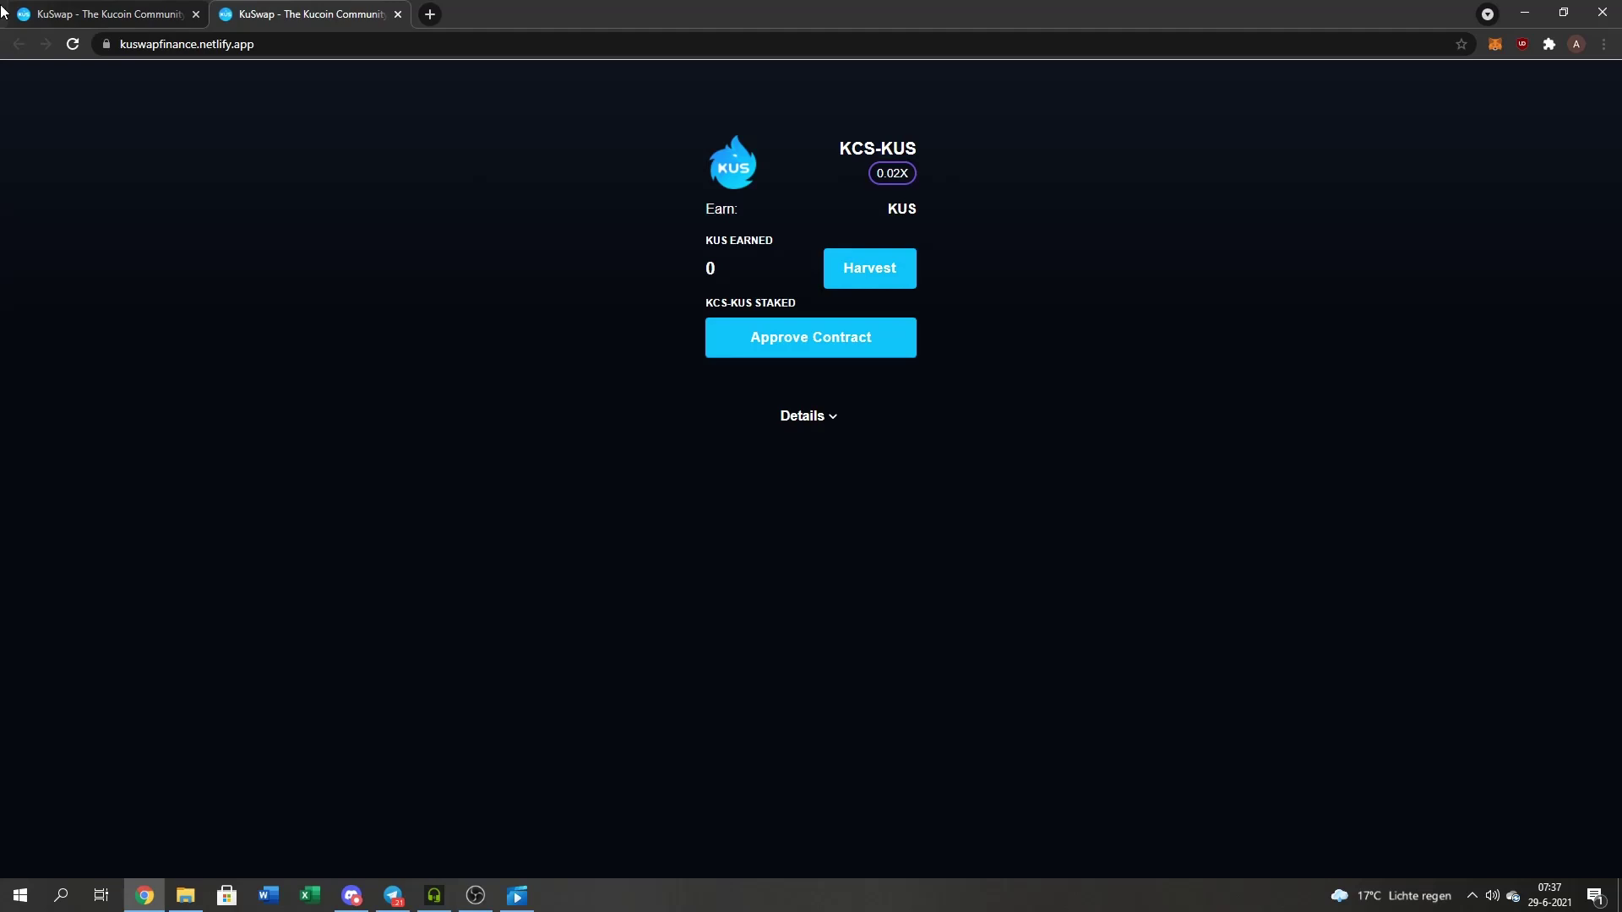
pyautogui.click(64, 8)
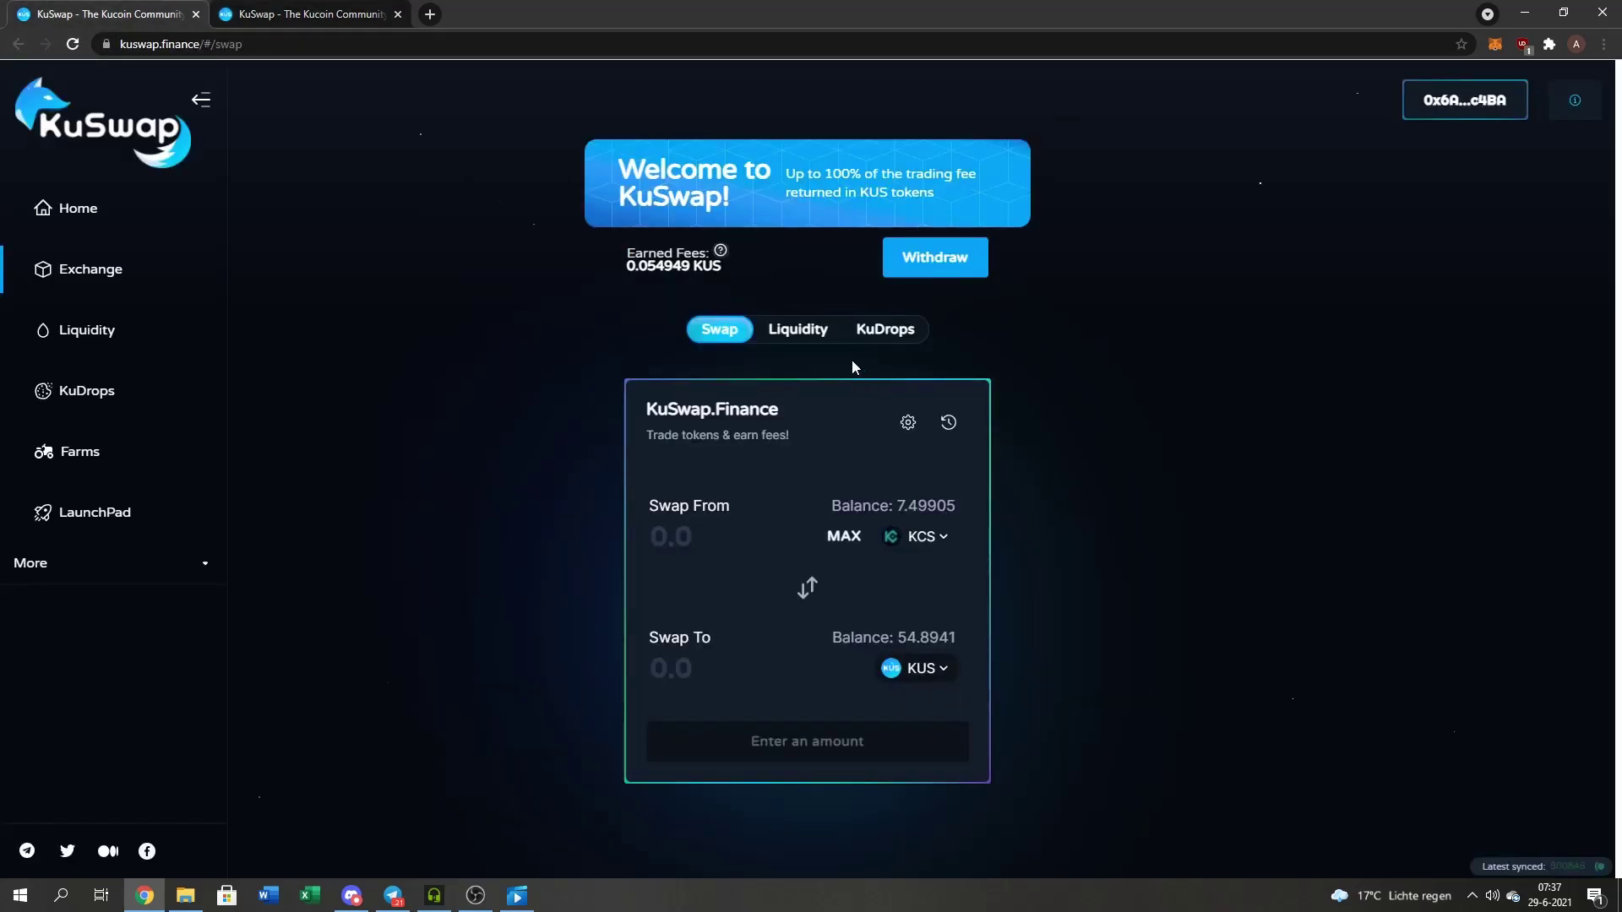
# Start Add Liquidity with KCS and KUS, pairing 2.54775 KCS with 54.894 KUS
pyautogui.click(801, 331)
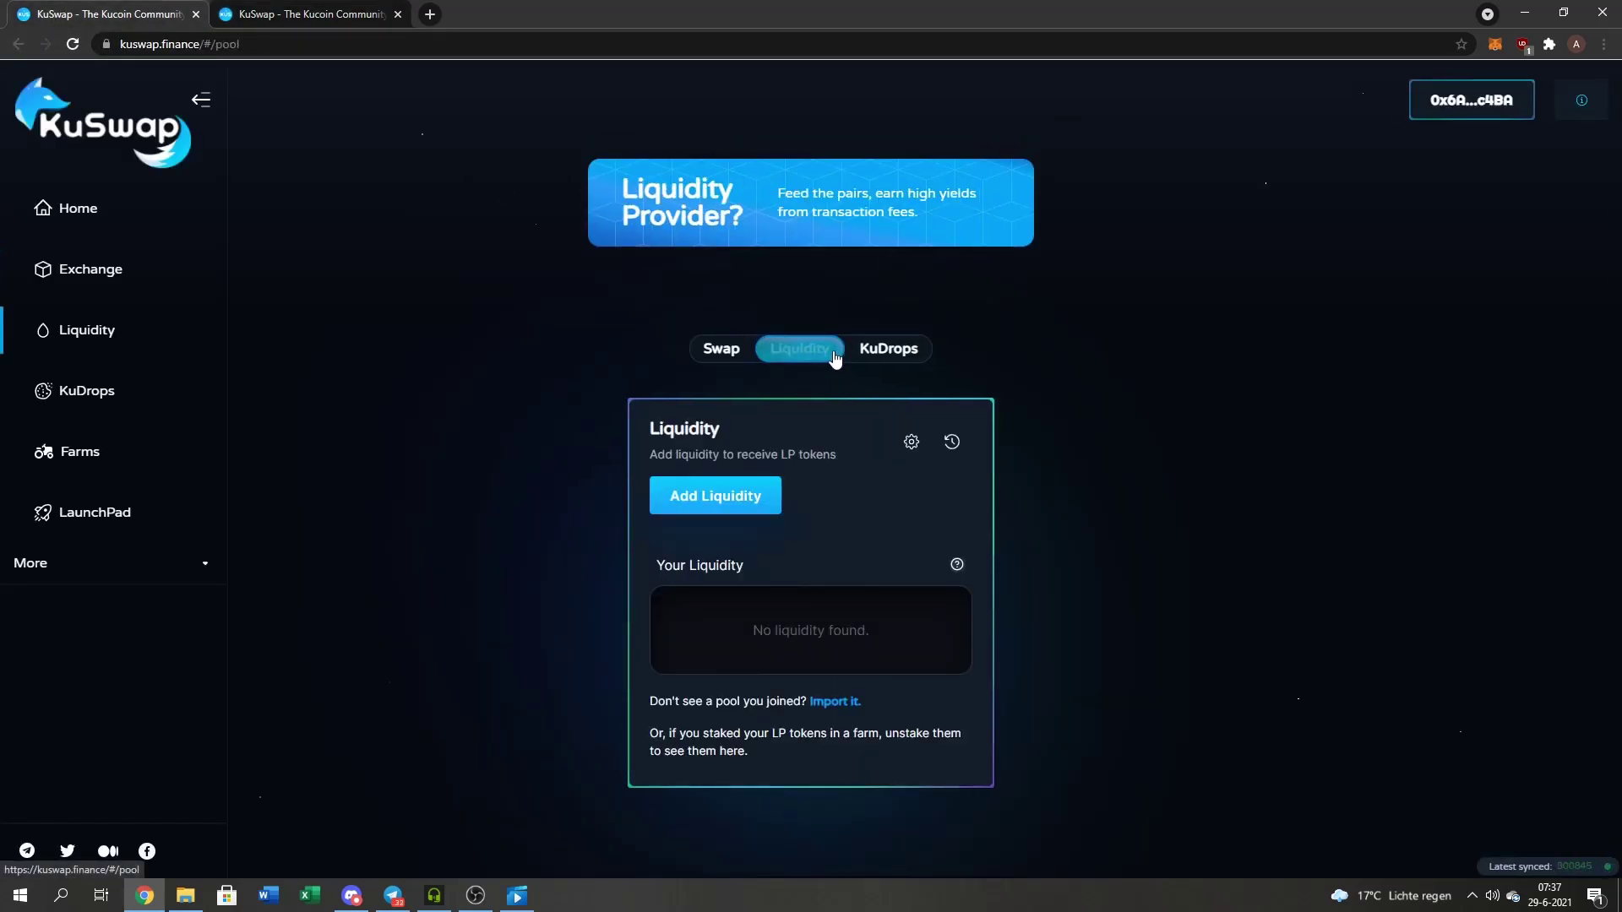
pyautogui.click(763, 515)
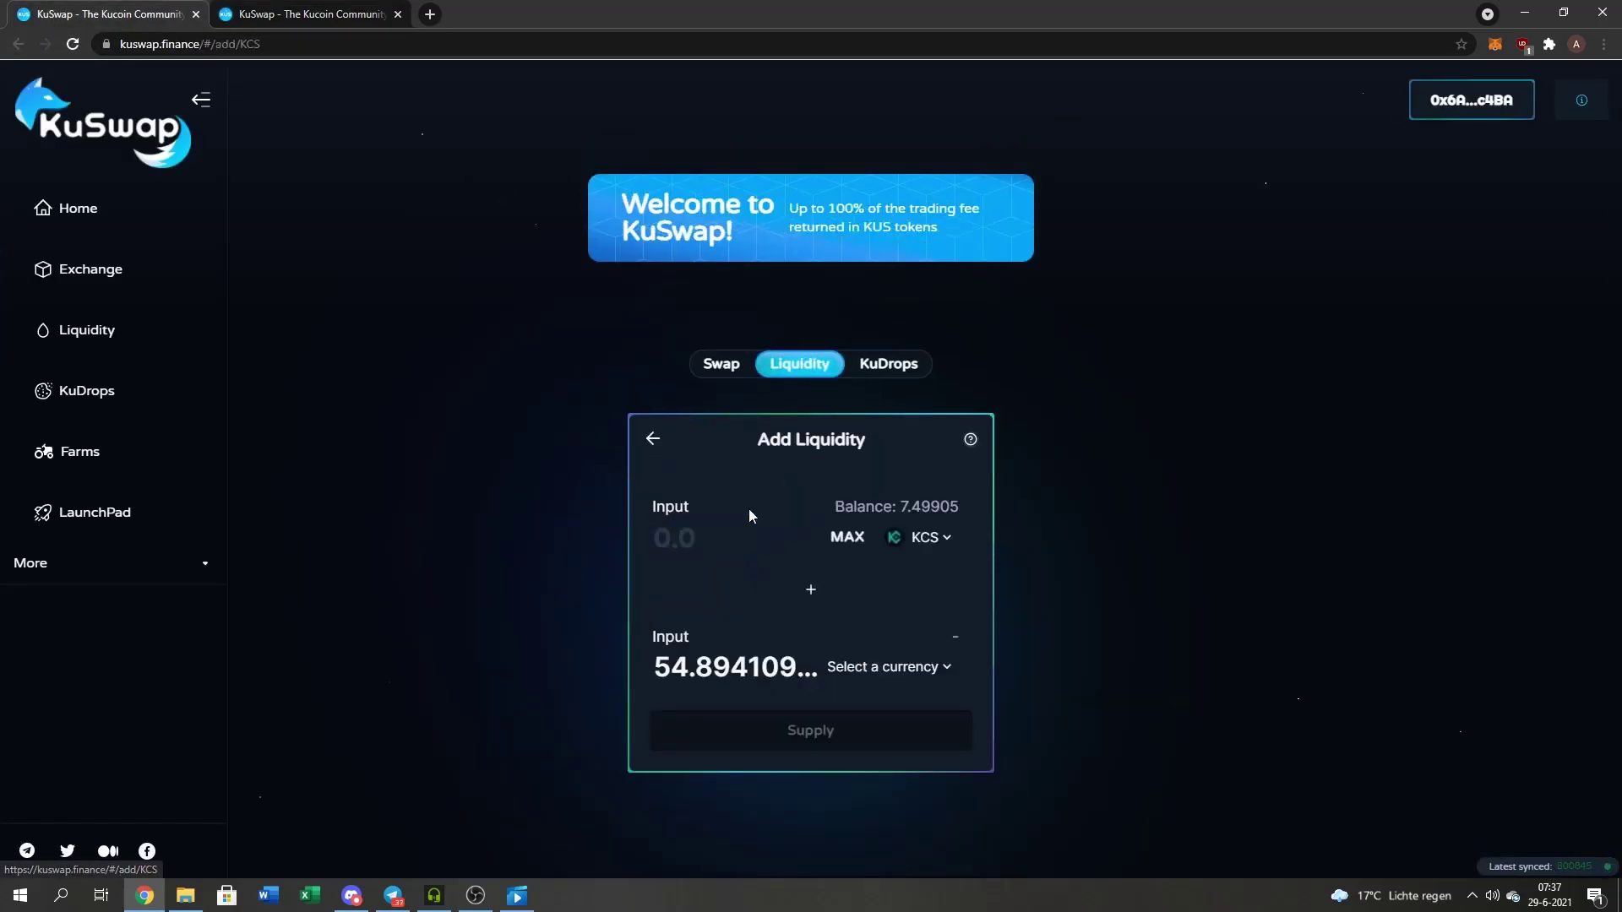
pyautogui.click(936, 545)
pyautogui.click(960, 276)
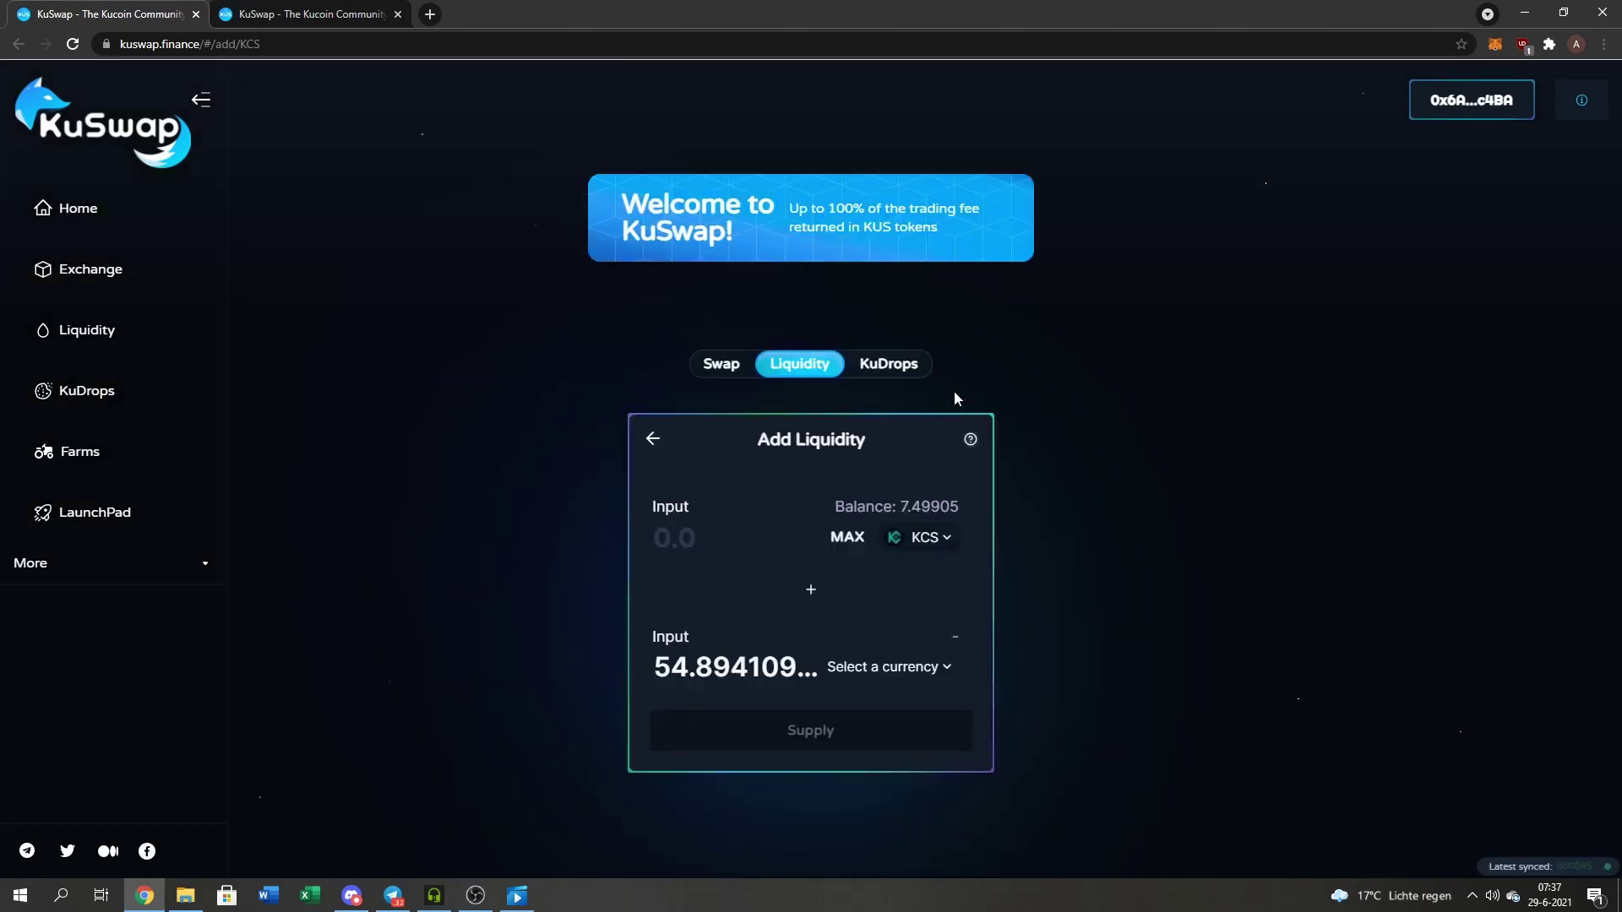
pyautogui.click(912, 669)
pyautogui.click(805, 476)
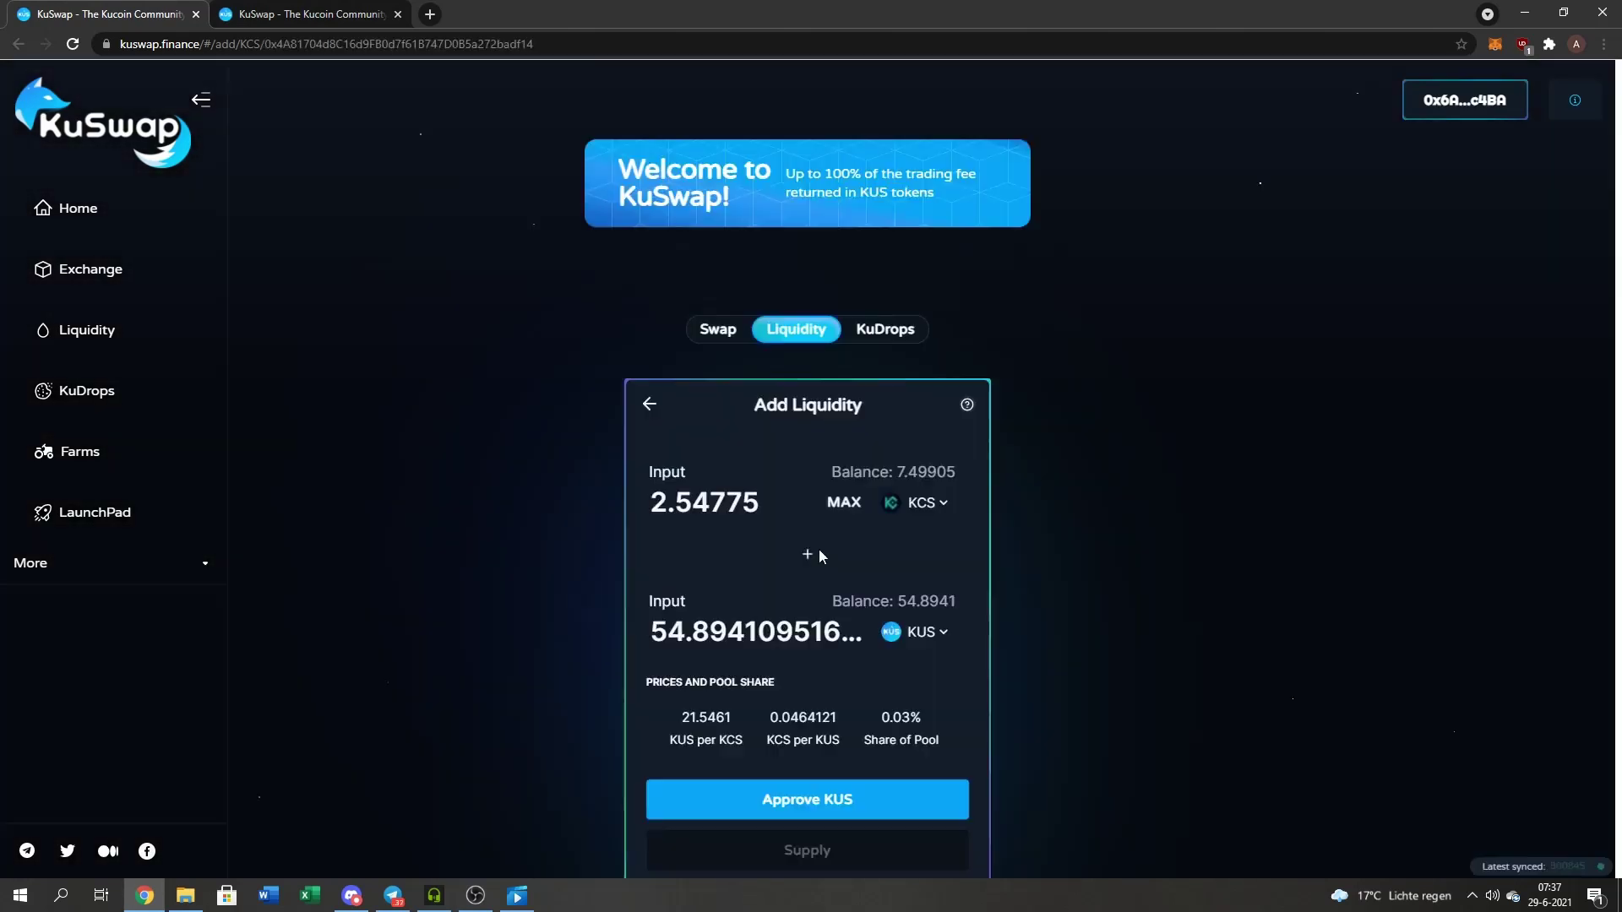
pyautogui.scroll(-1, 837, 626)
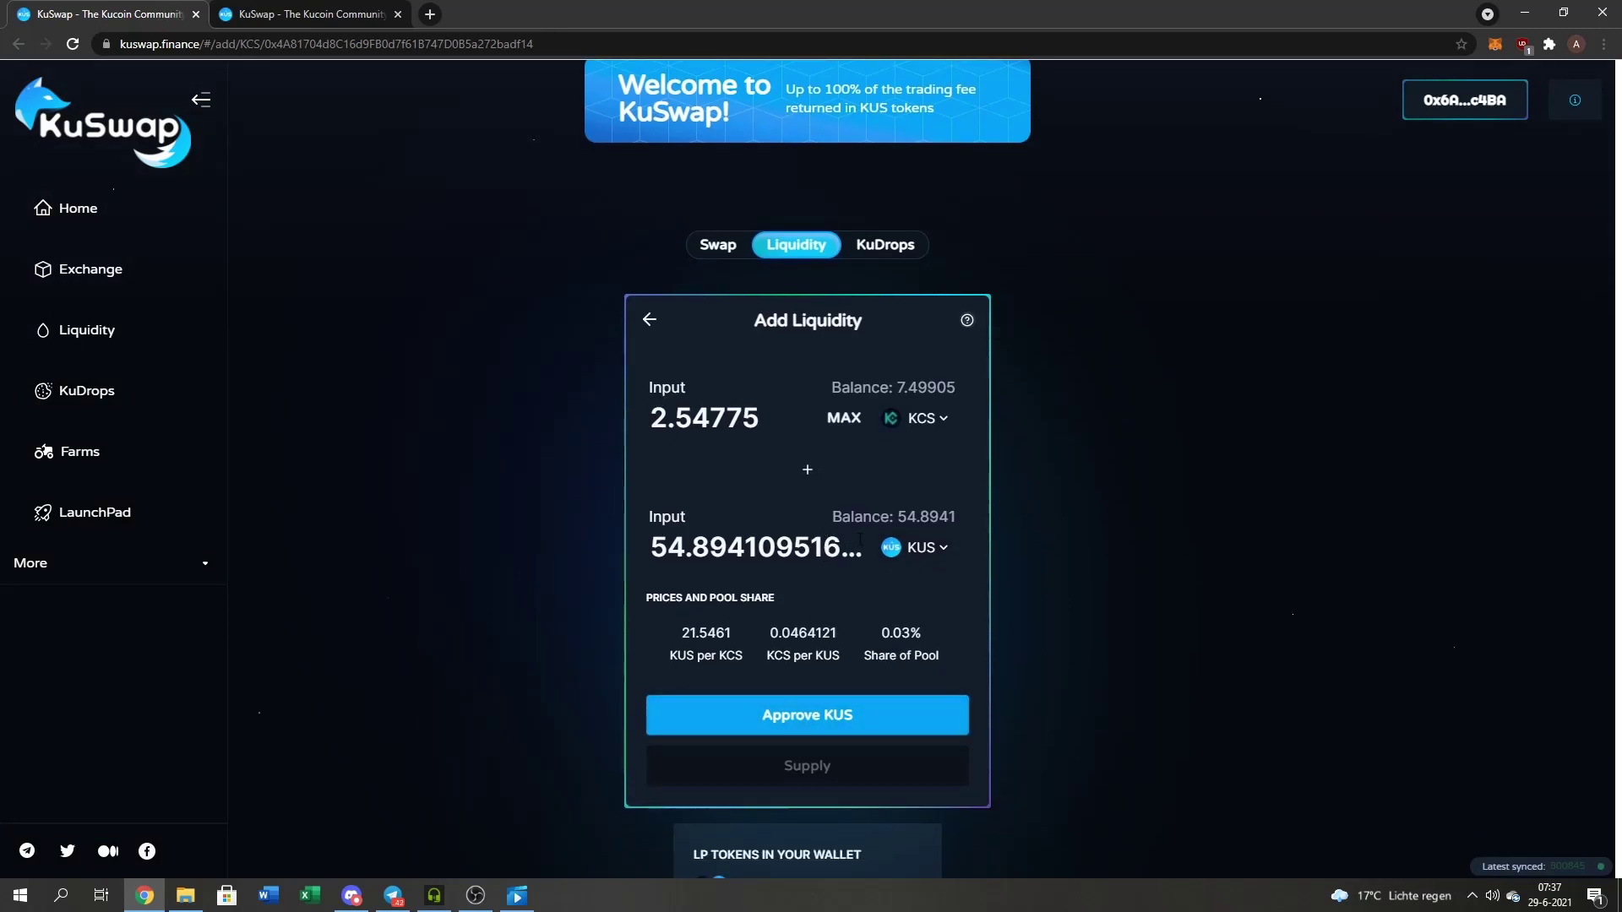
pyautogui.moveTo(859, 548); pyautogui.dragTo(691, 547)
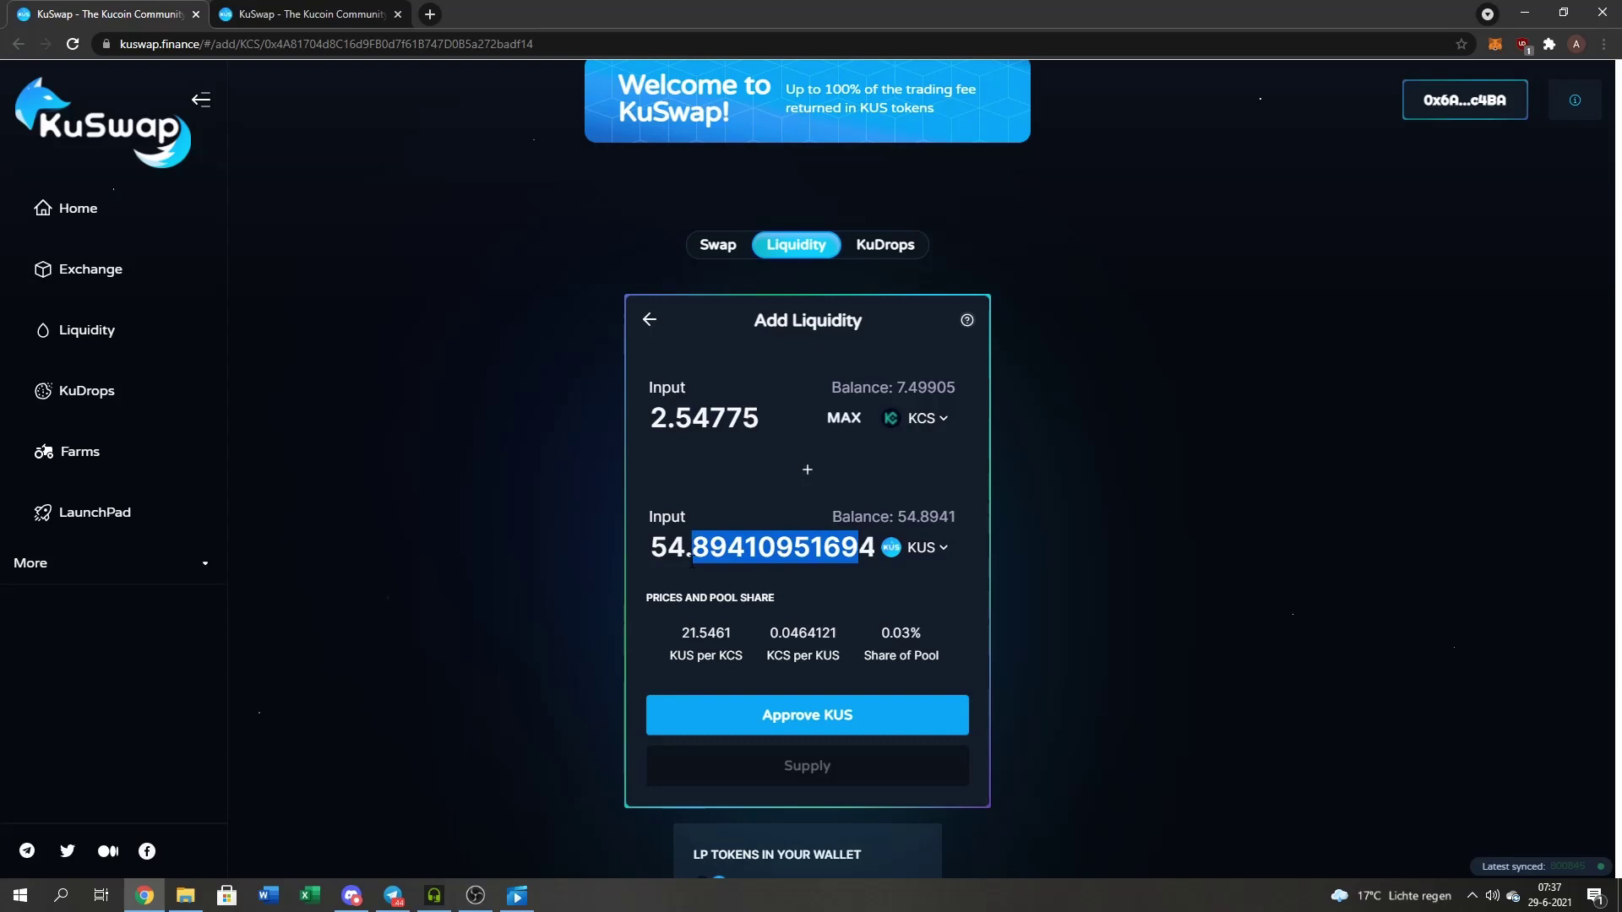
pyautogui.write('464721')
pyautogui.hotkey('ctrl', 'z')
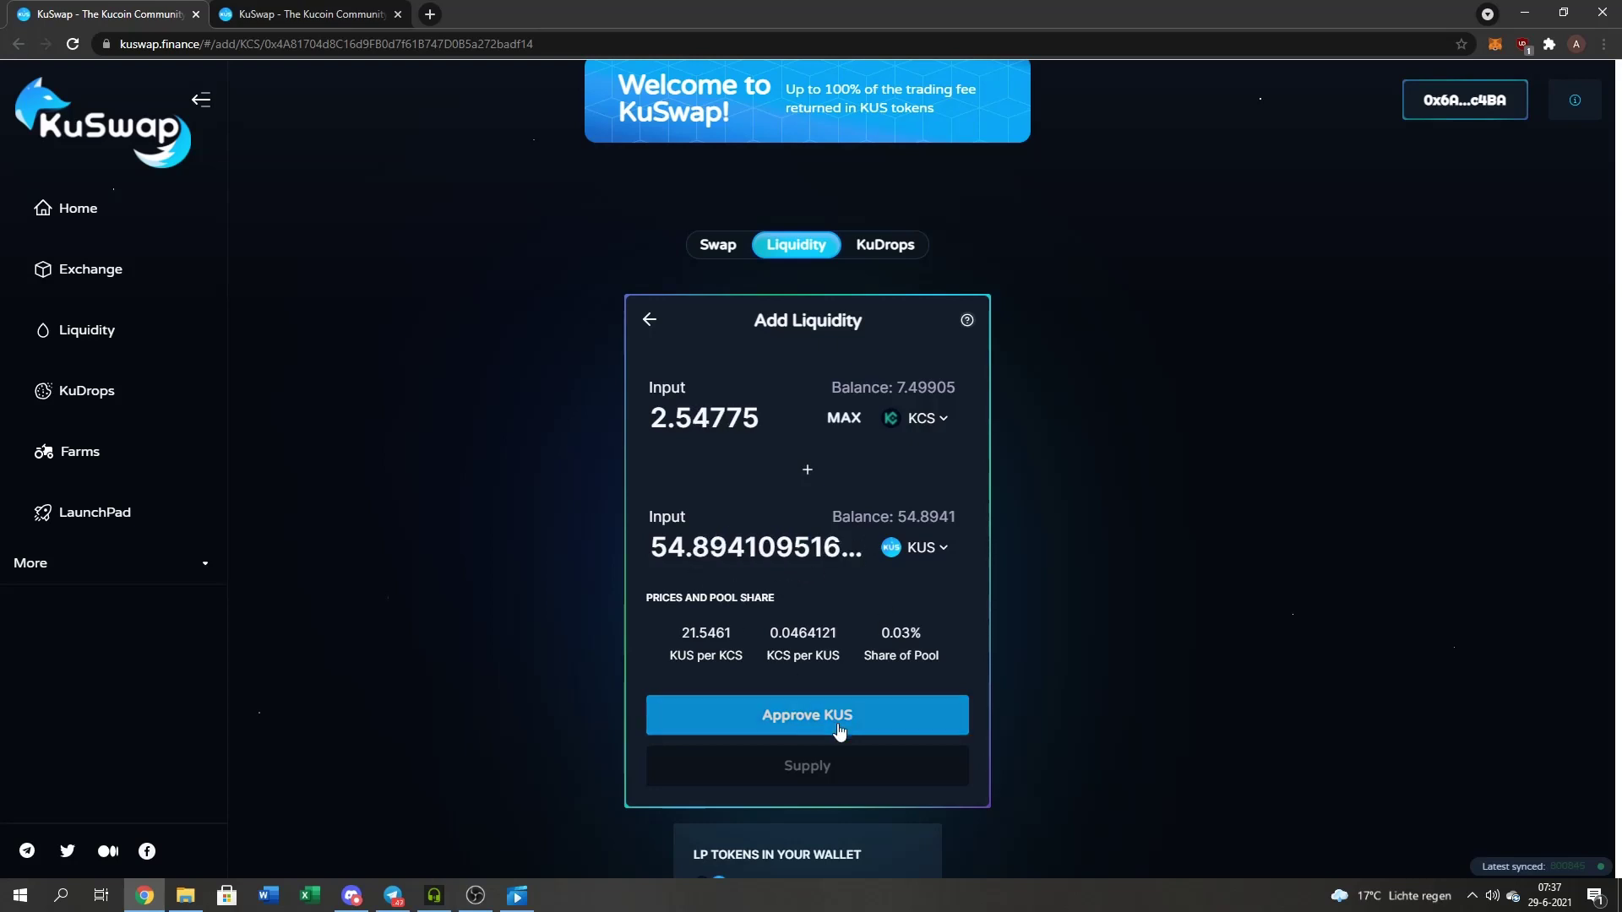
# Approve KUS spending for the pool and confirm the approval in MetaMask
pyautogui.click(839, 732)
pyautogui.scroll(-2, 596, 659)
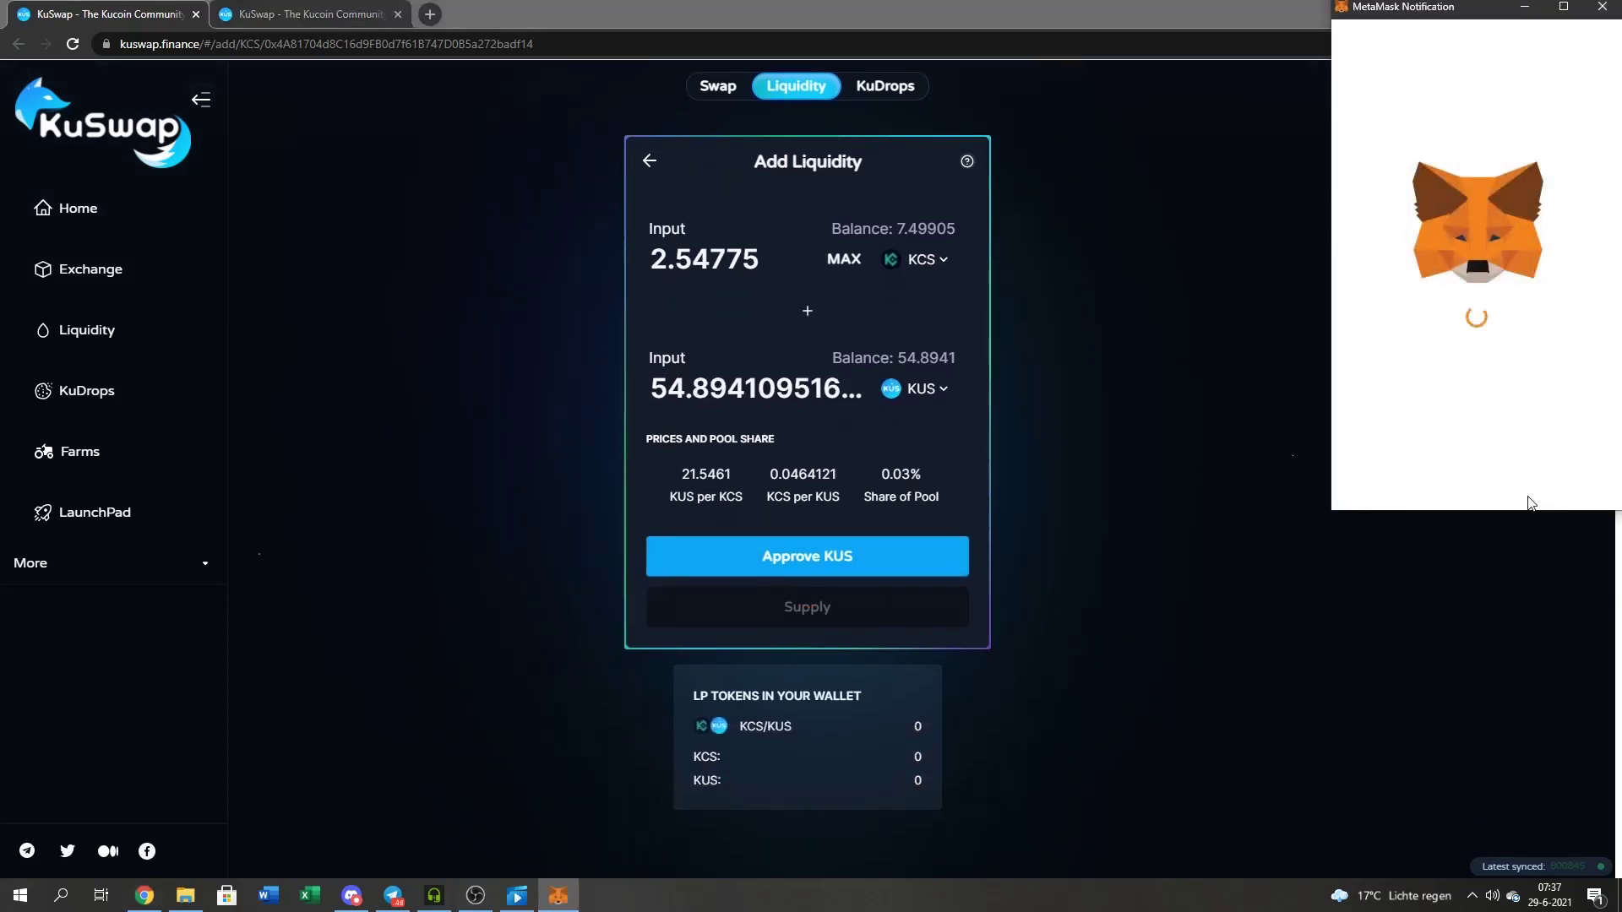
pyautogui.scroll(-1, 1552, 490)
pyautogui.click(1544, 484)
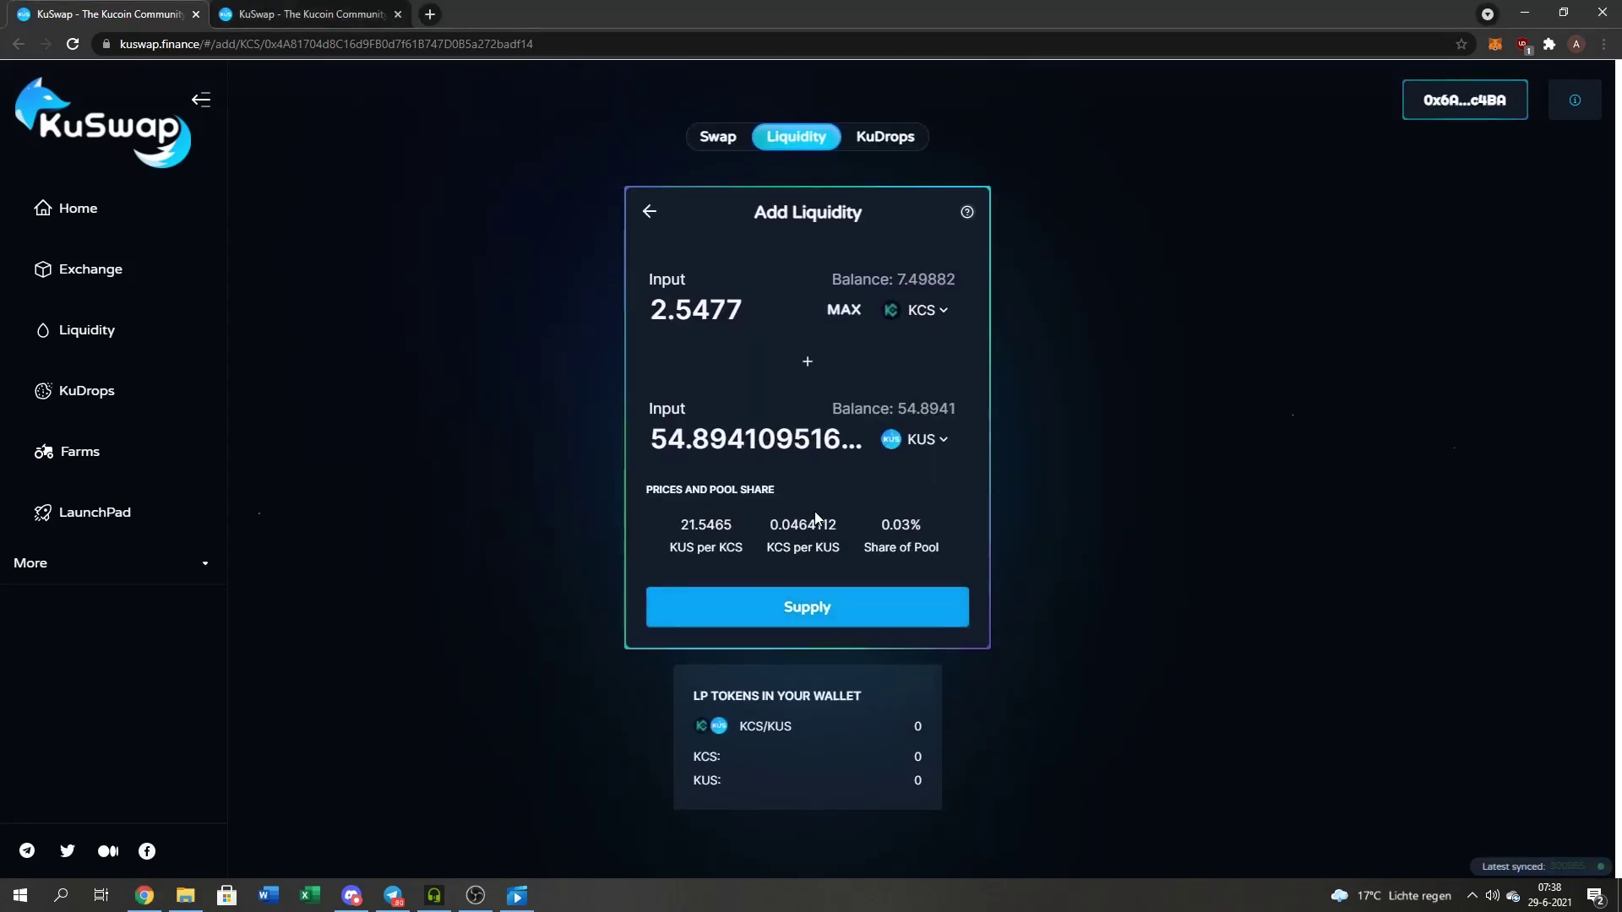
# Review the supply, checking the expected pool tokens and the KCS deposit amount
pyautogui.click(862, 623)
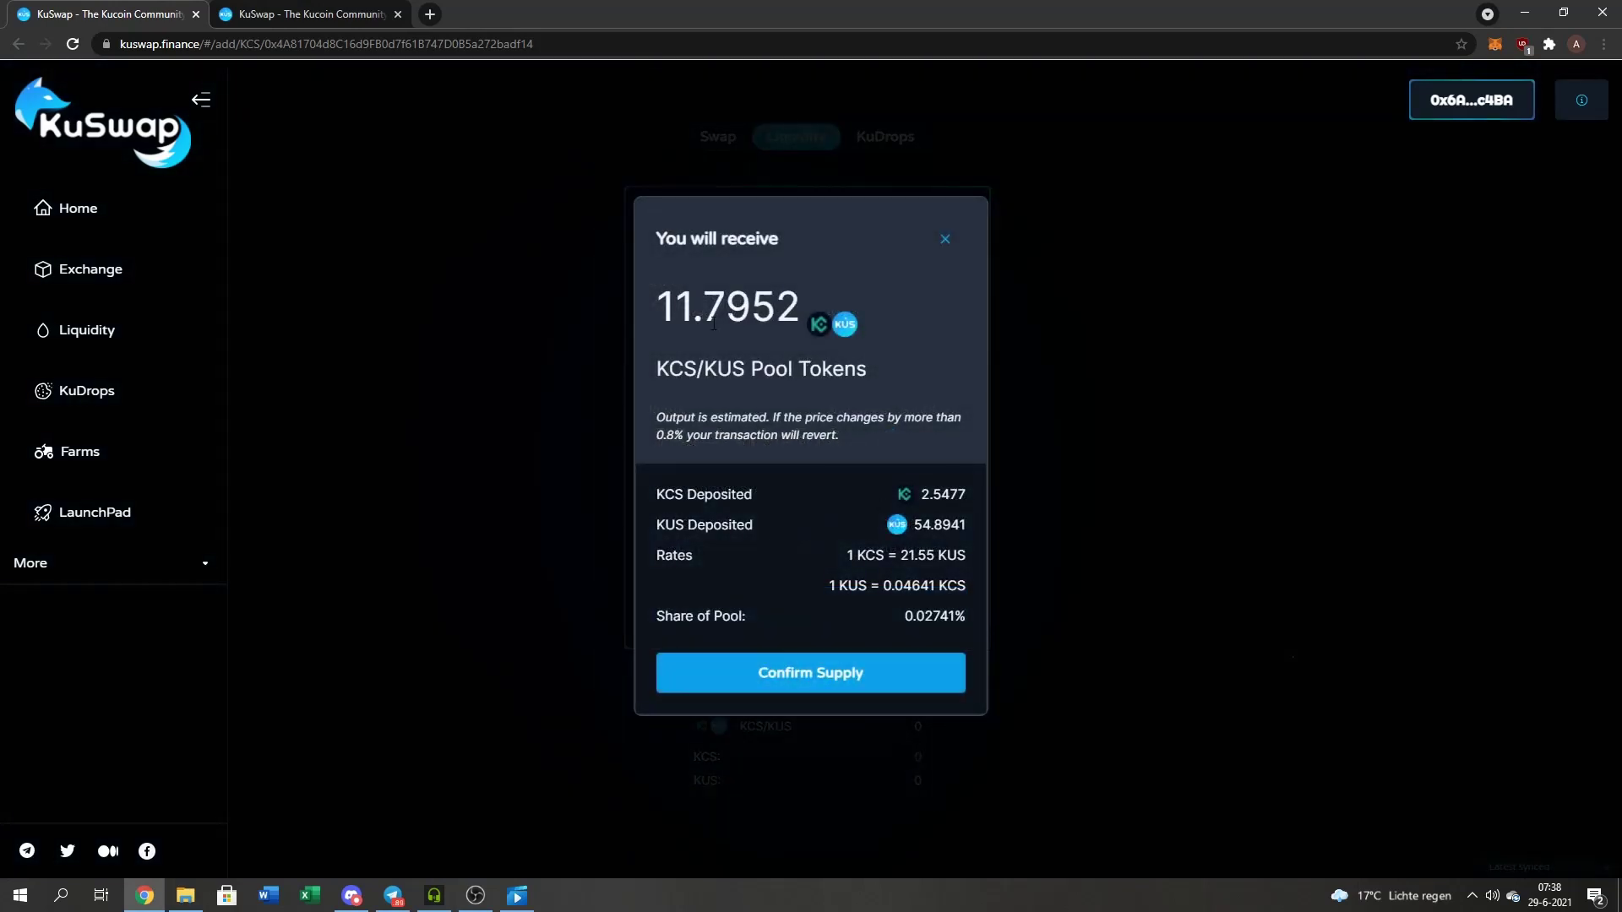
pyautogui.moveTo(811, 306); pyautogui.dragTo(702, 309)
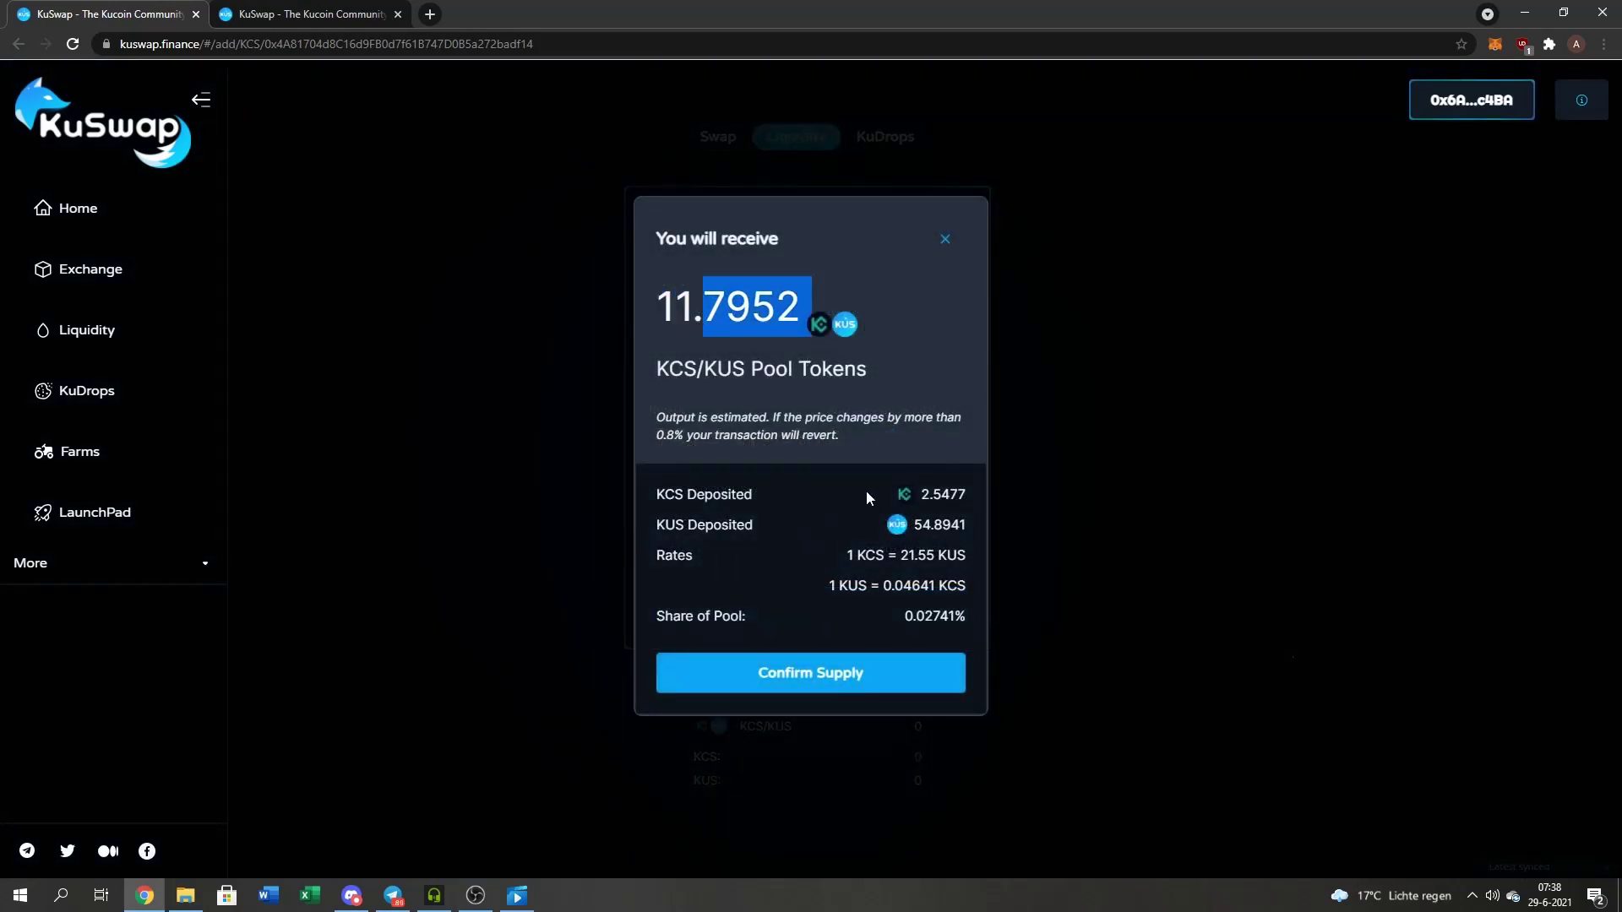
pyautogui.moveTo(919, 495); pyautogui.dragTo(973, 501)
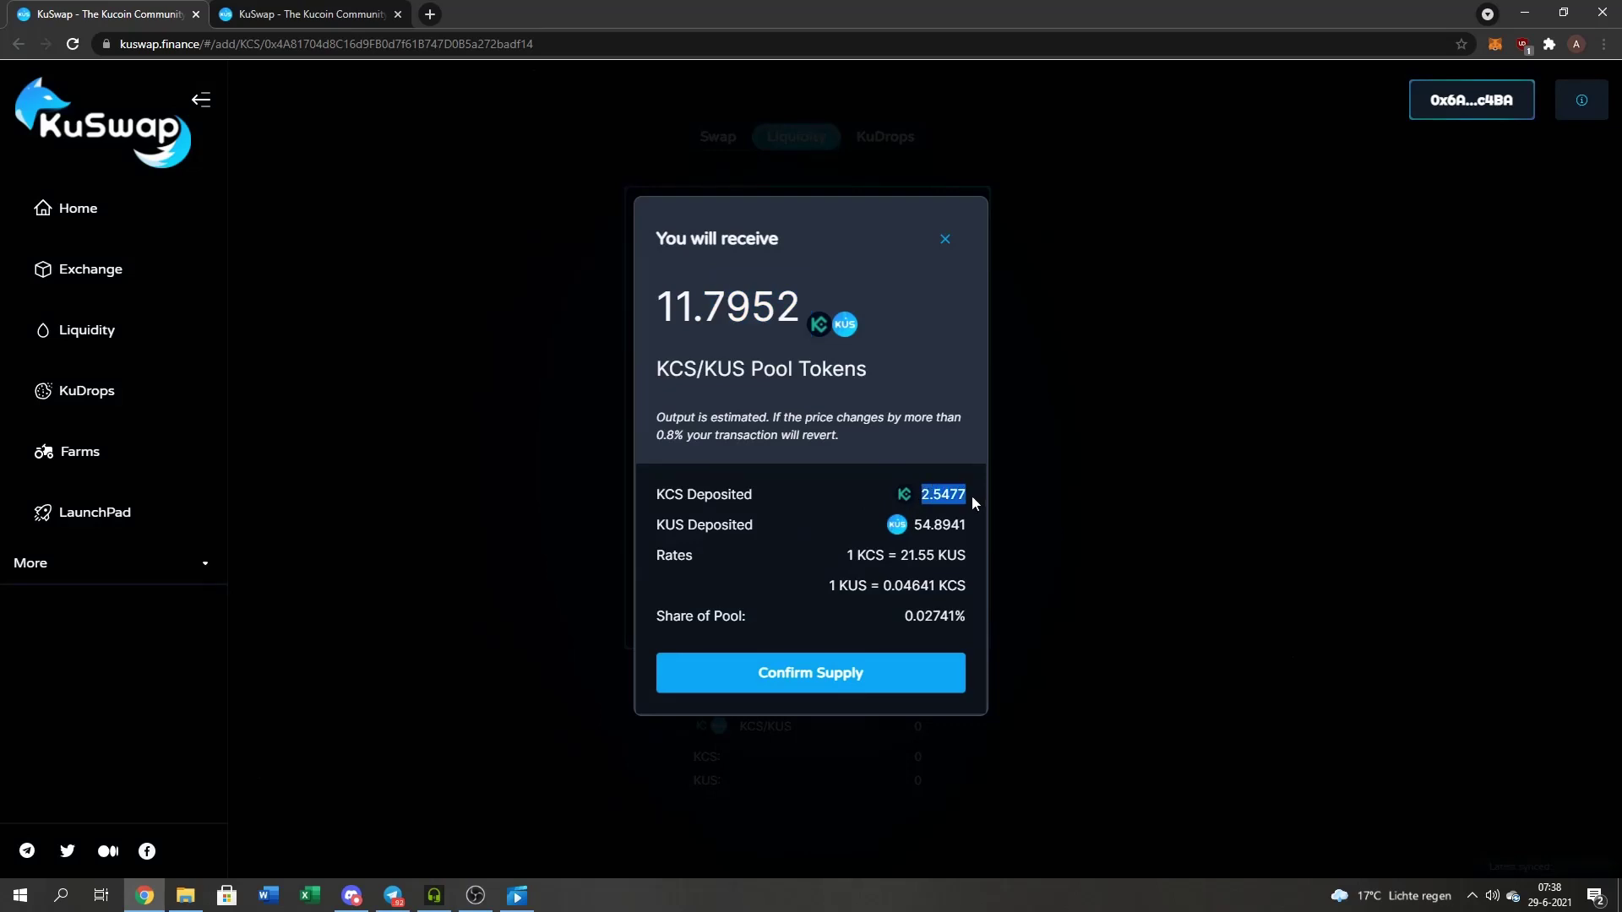
# Confirm the supply, approve it in MetaMask, and dismiss the submitted notice
pyautogui.click(864, 671)
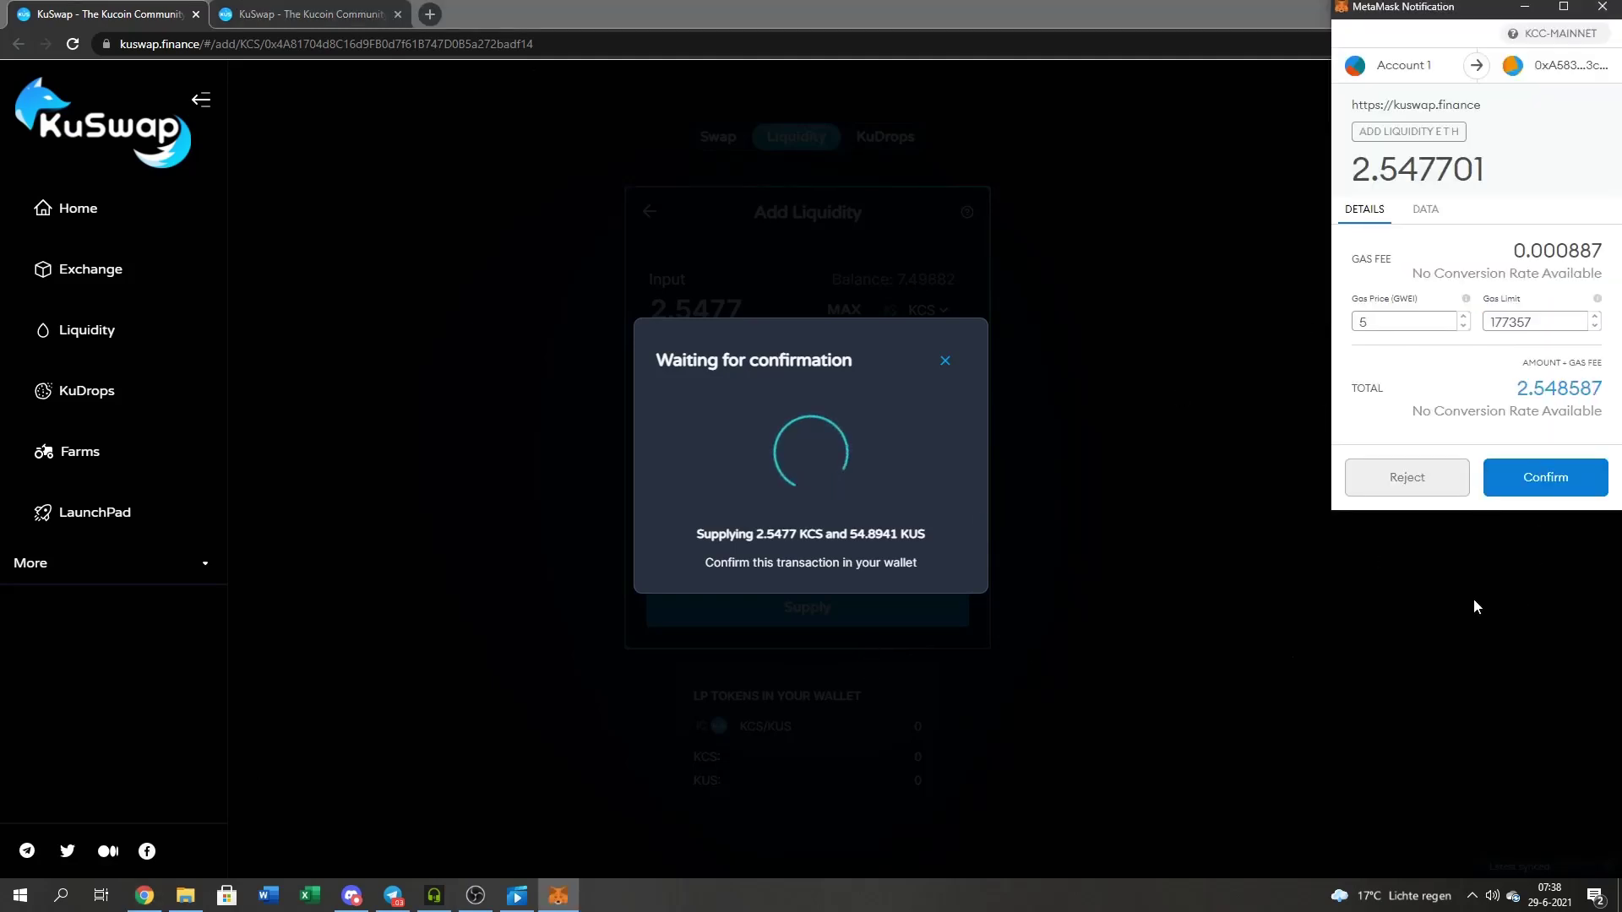
pyautogui.click(1557, 474)
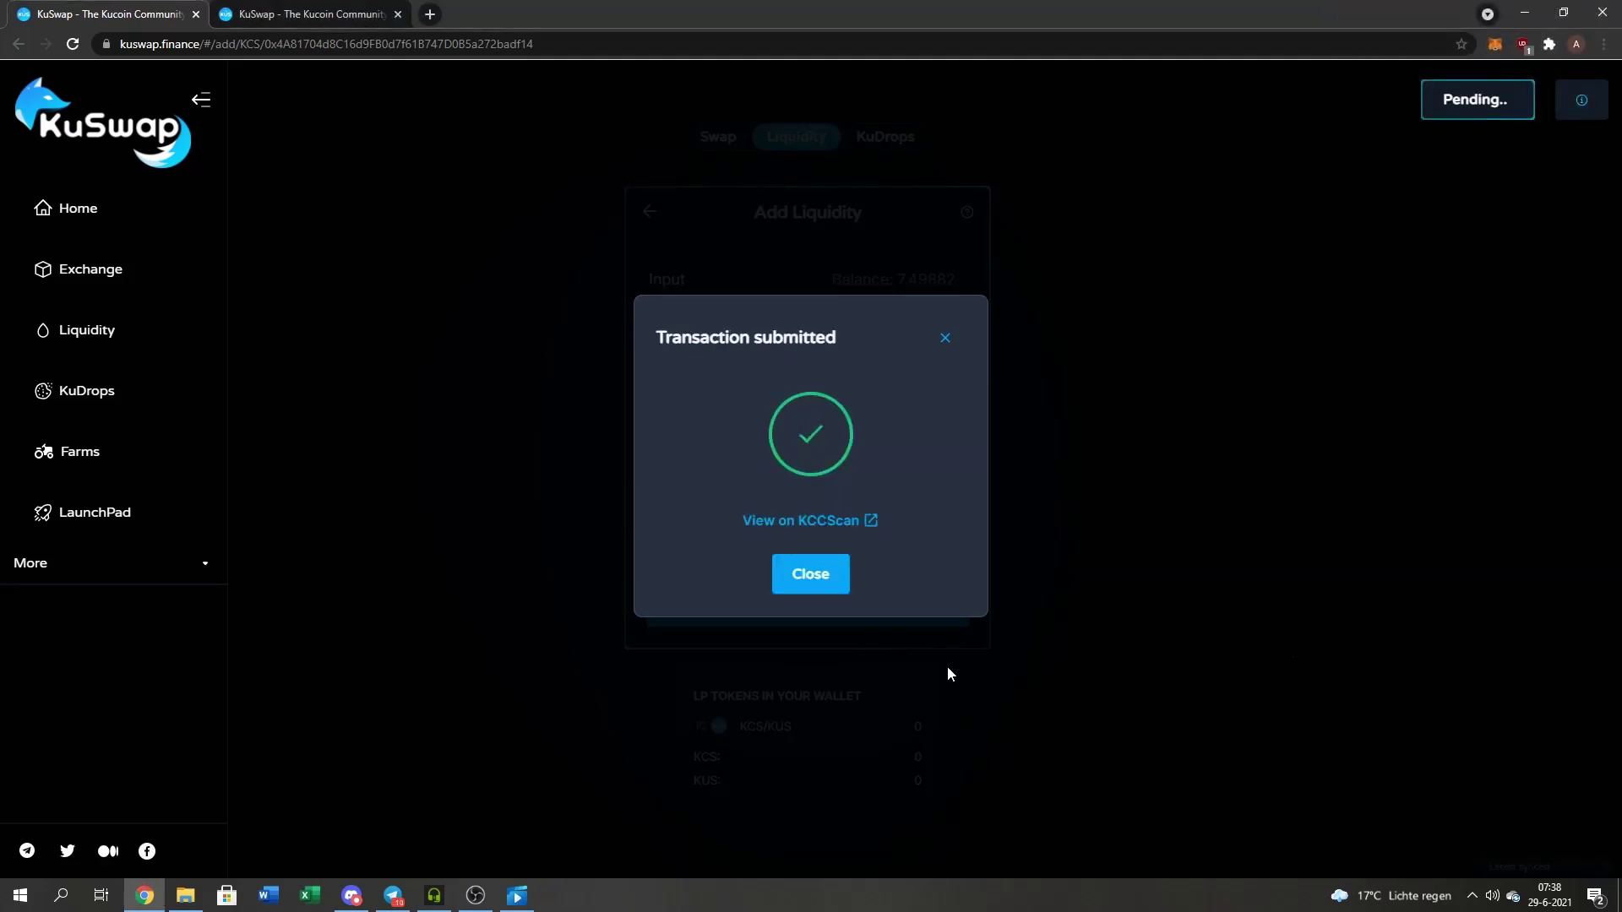
pyautogui.click(815, 574)
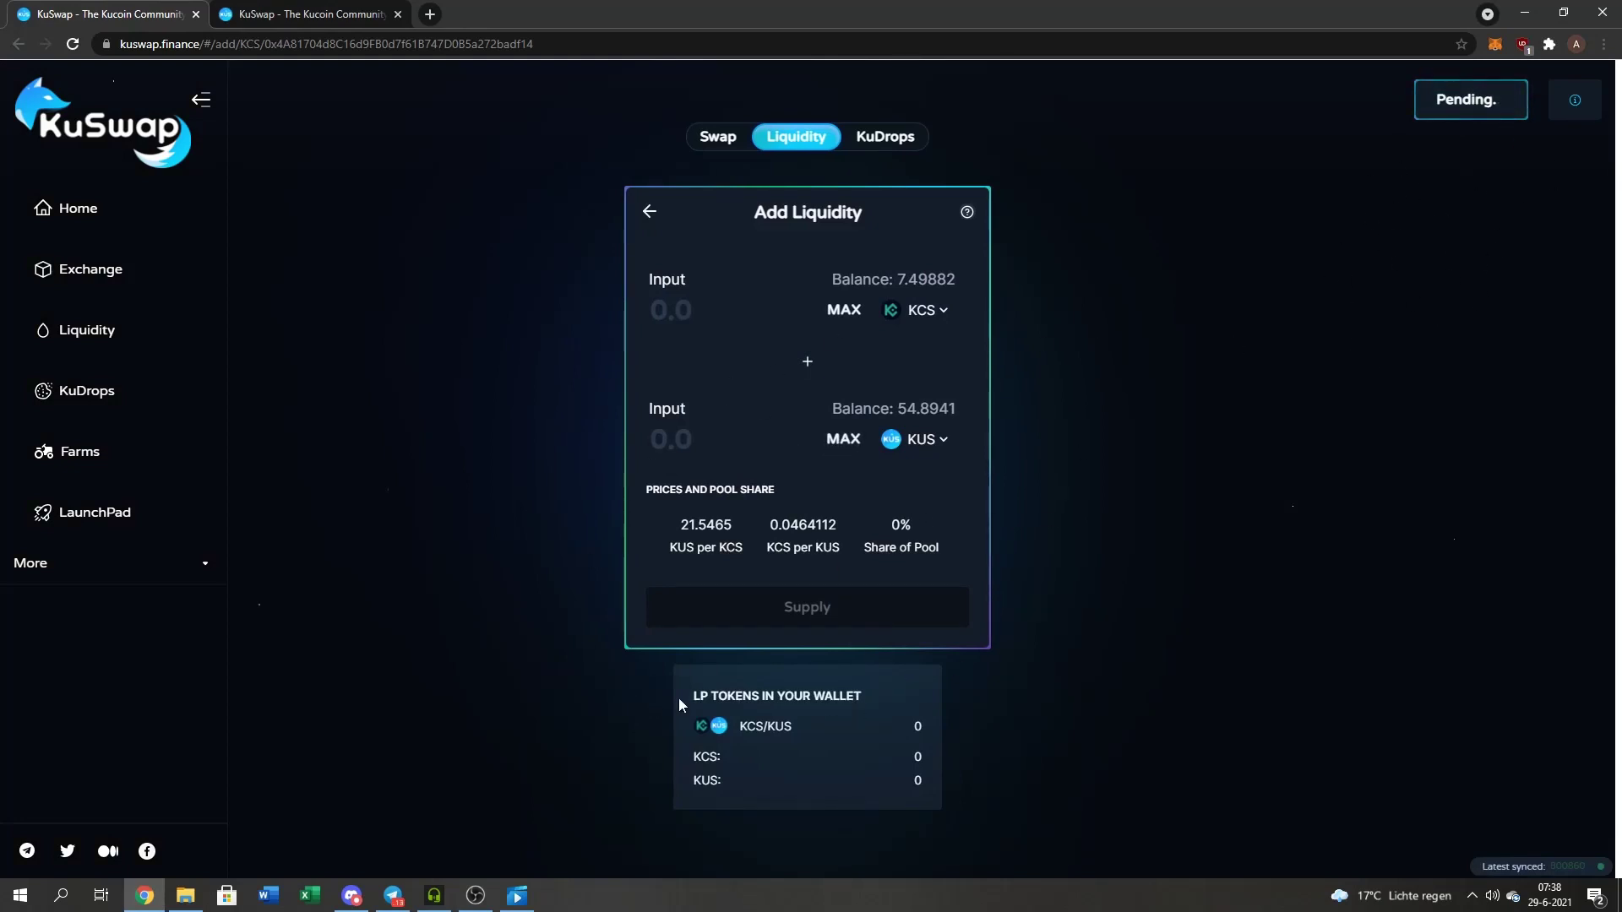
pyautogui.moveTo(681, 705); pyautogui.dragTo(873, 693)
pyautogui.click(1048, 692)
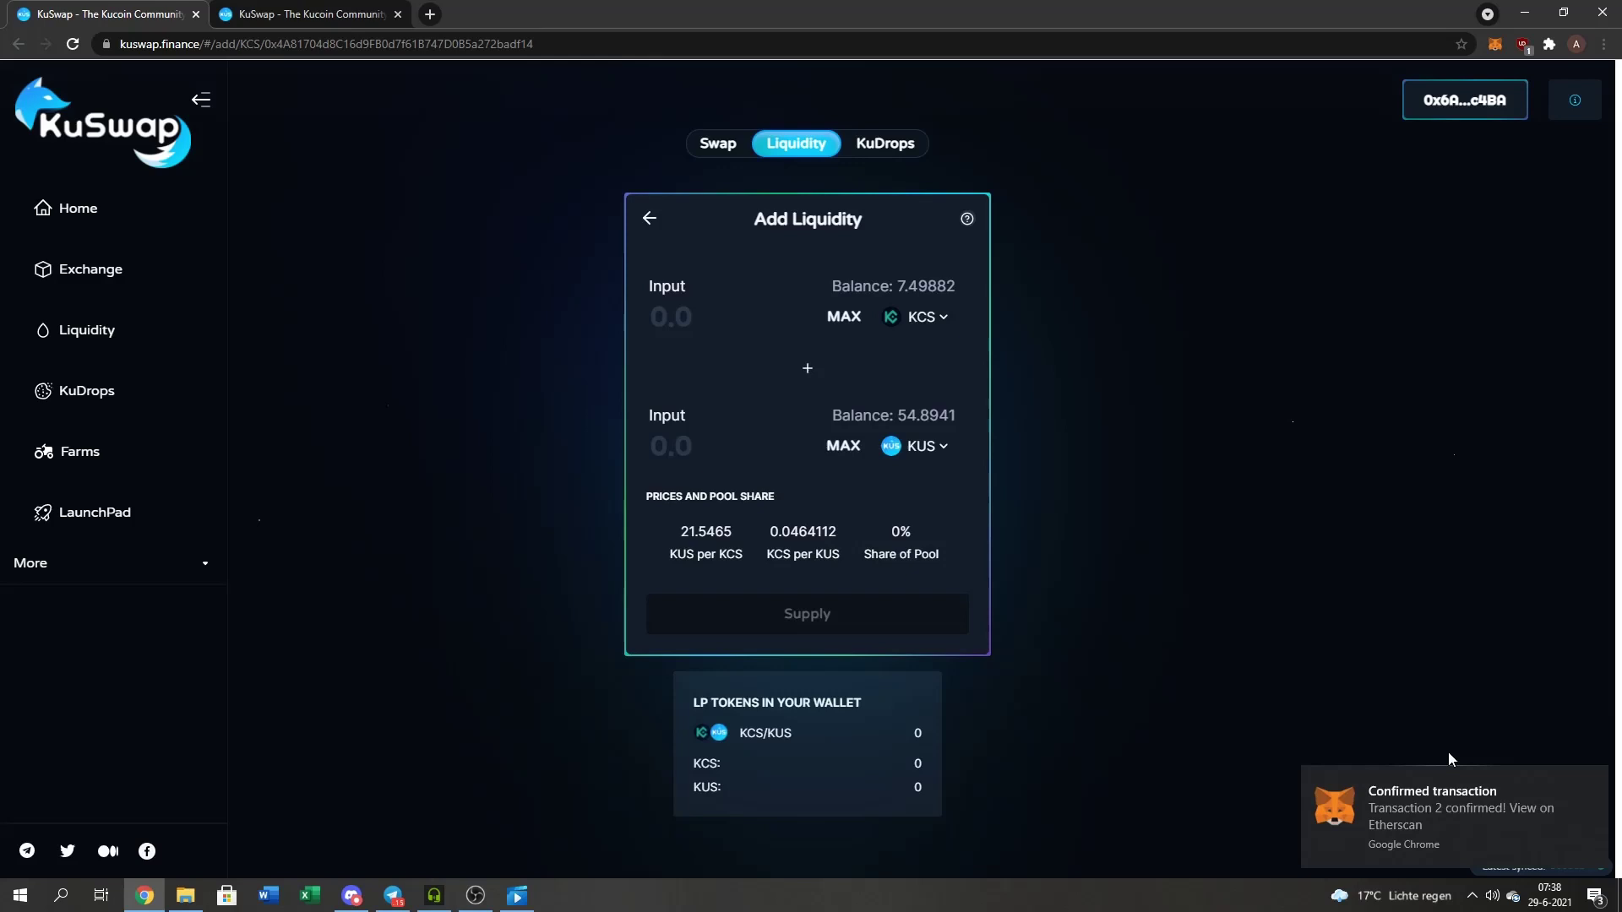
# Dismiss the confirmation toast, check the LP token amounts, and return to the pool overview
pyautogui.click(1591, 783)
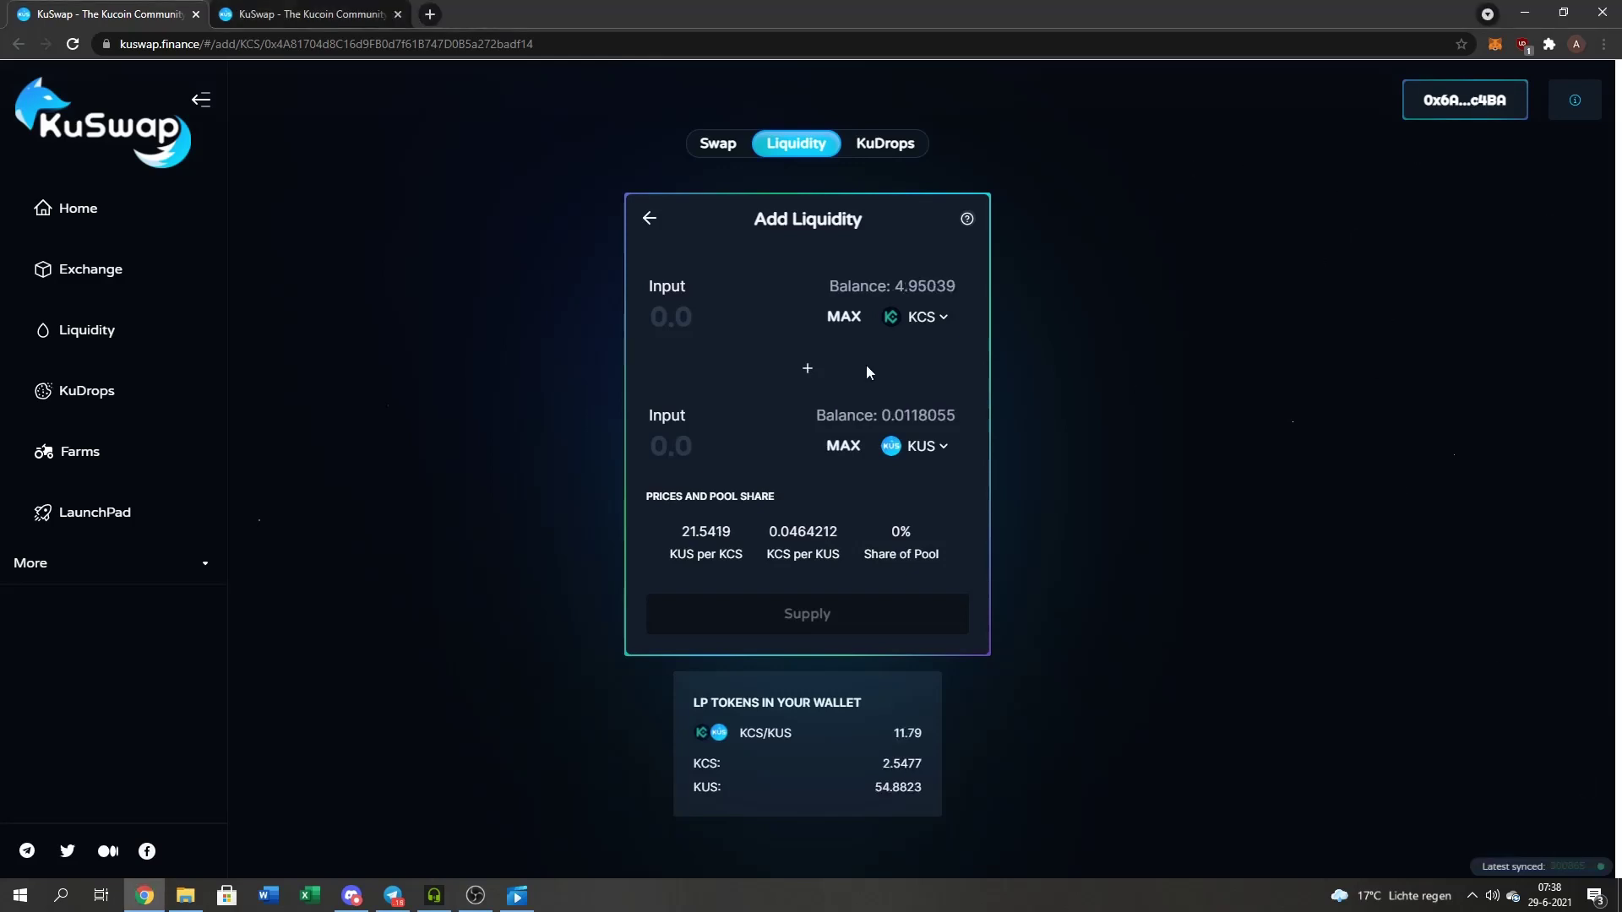
pyautogui.moveTo(660, 690); pyautogui.dragTo(932, 777)
pyautogui.click(981, 763)
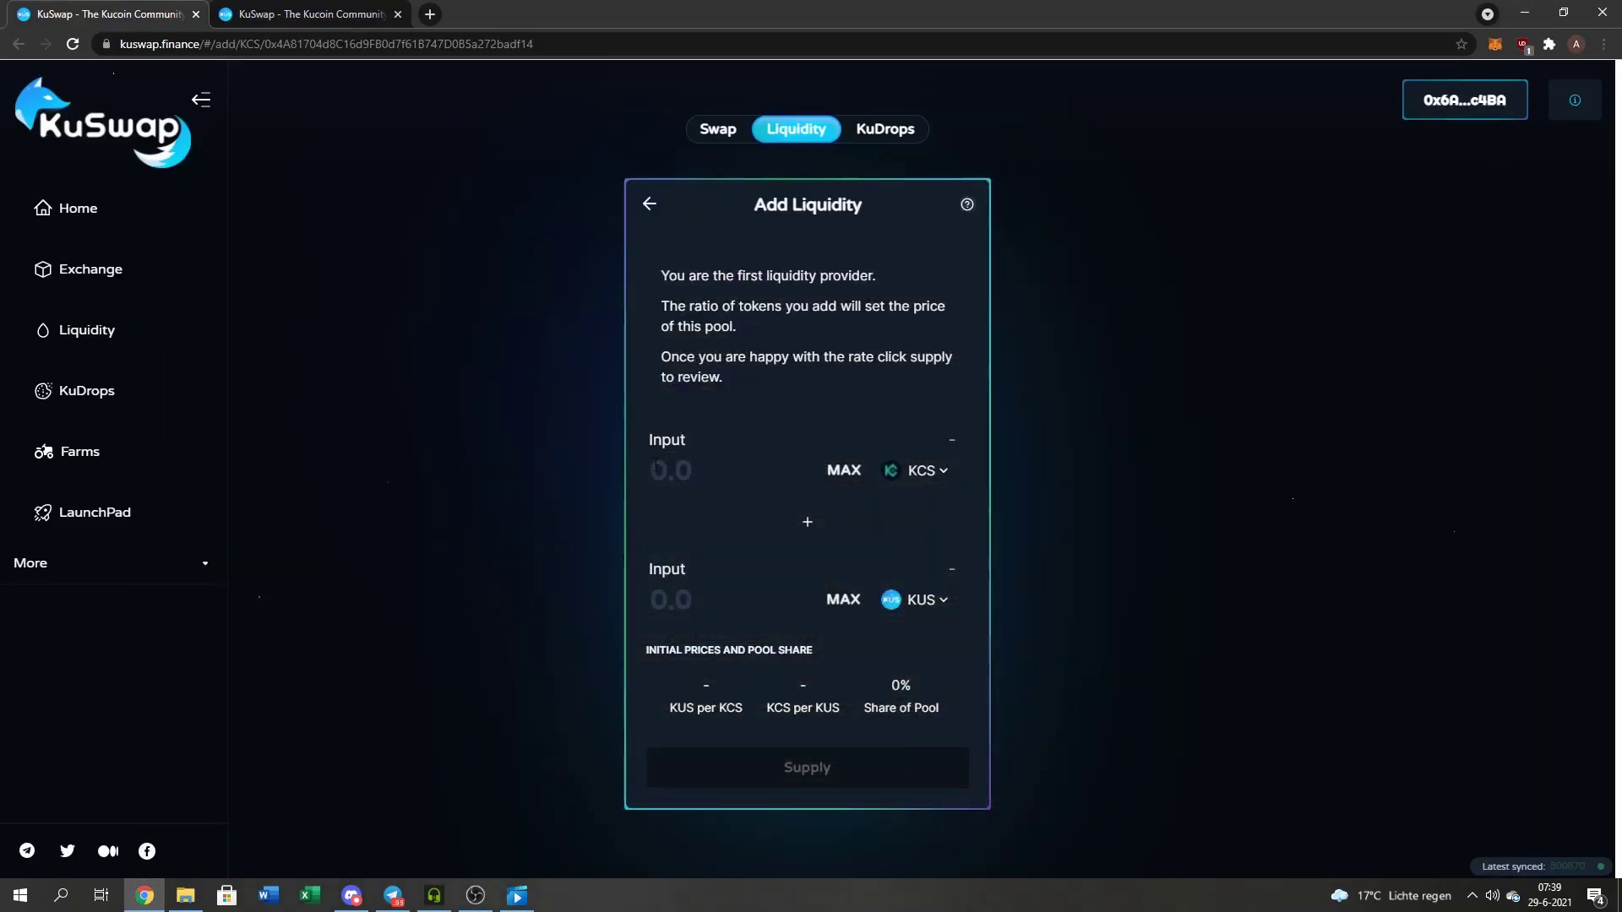
pyautogui.click(651, 292)
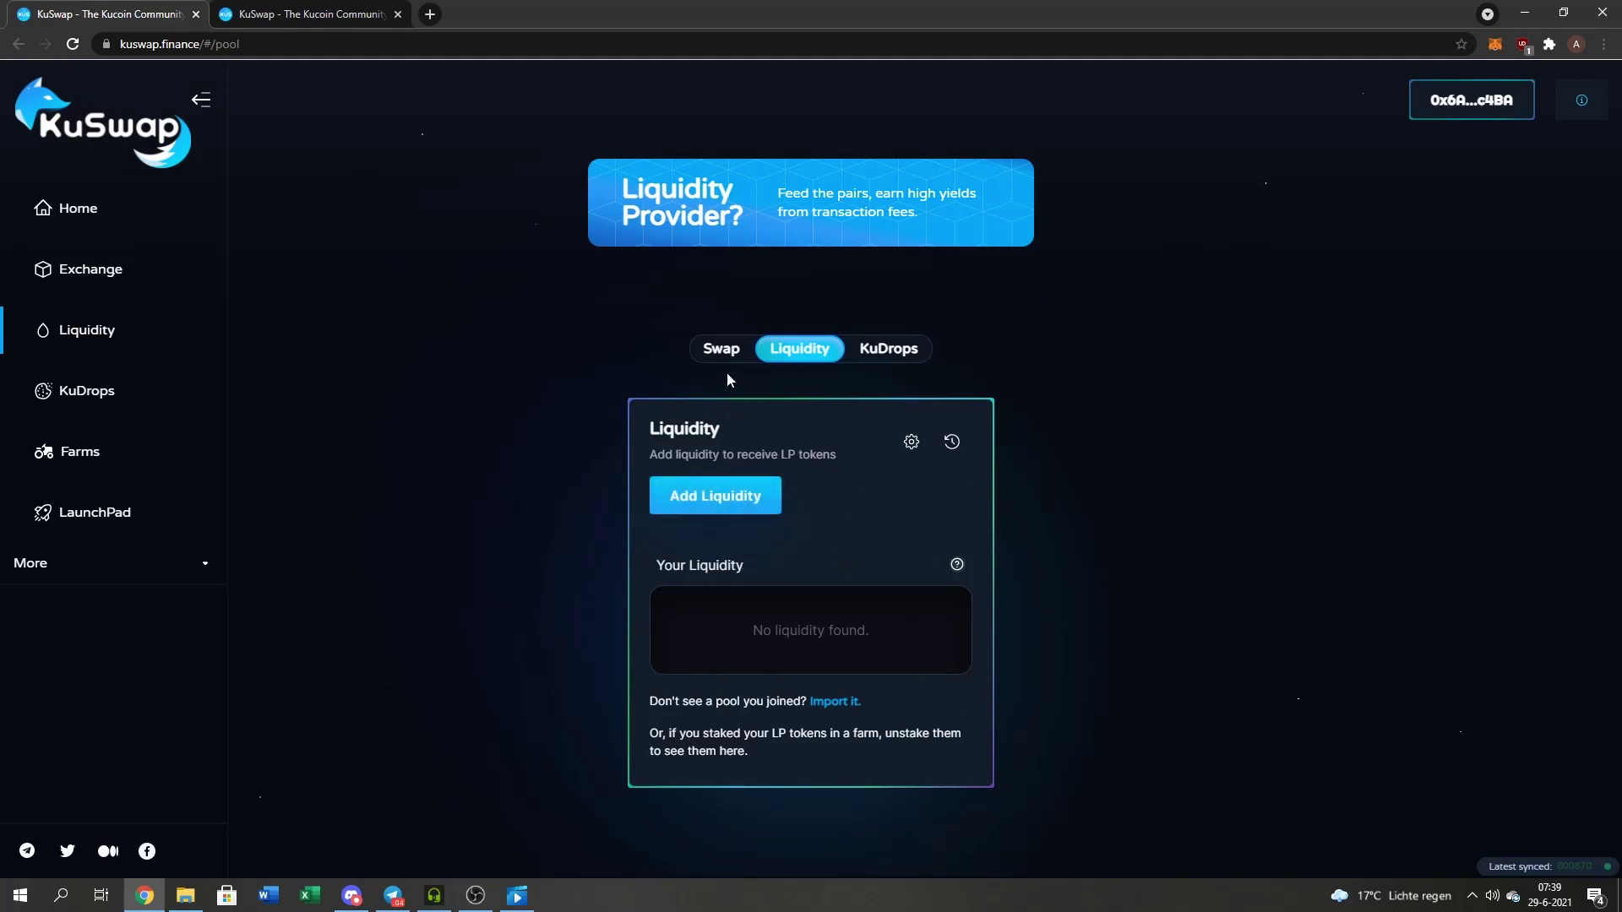
# Refresh the liquidity page by switching views and collapse the KCS/KUS position details
pyautogui.click(720, 349)
pyautogui.click(799, 349)
pyautogui.click(277, 13)
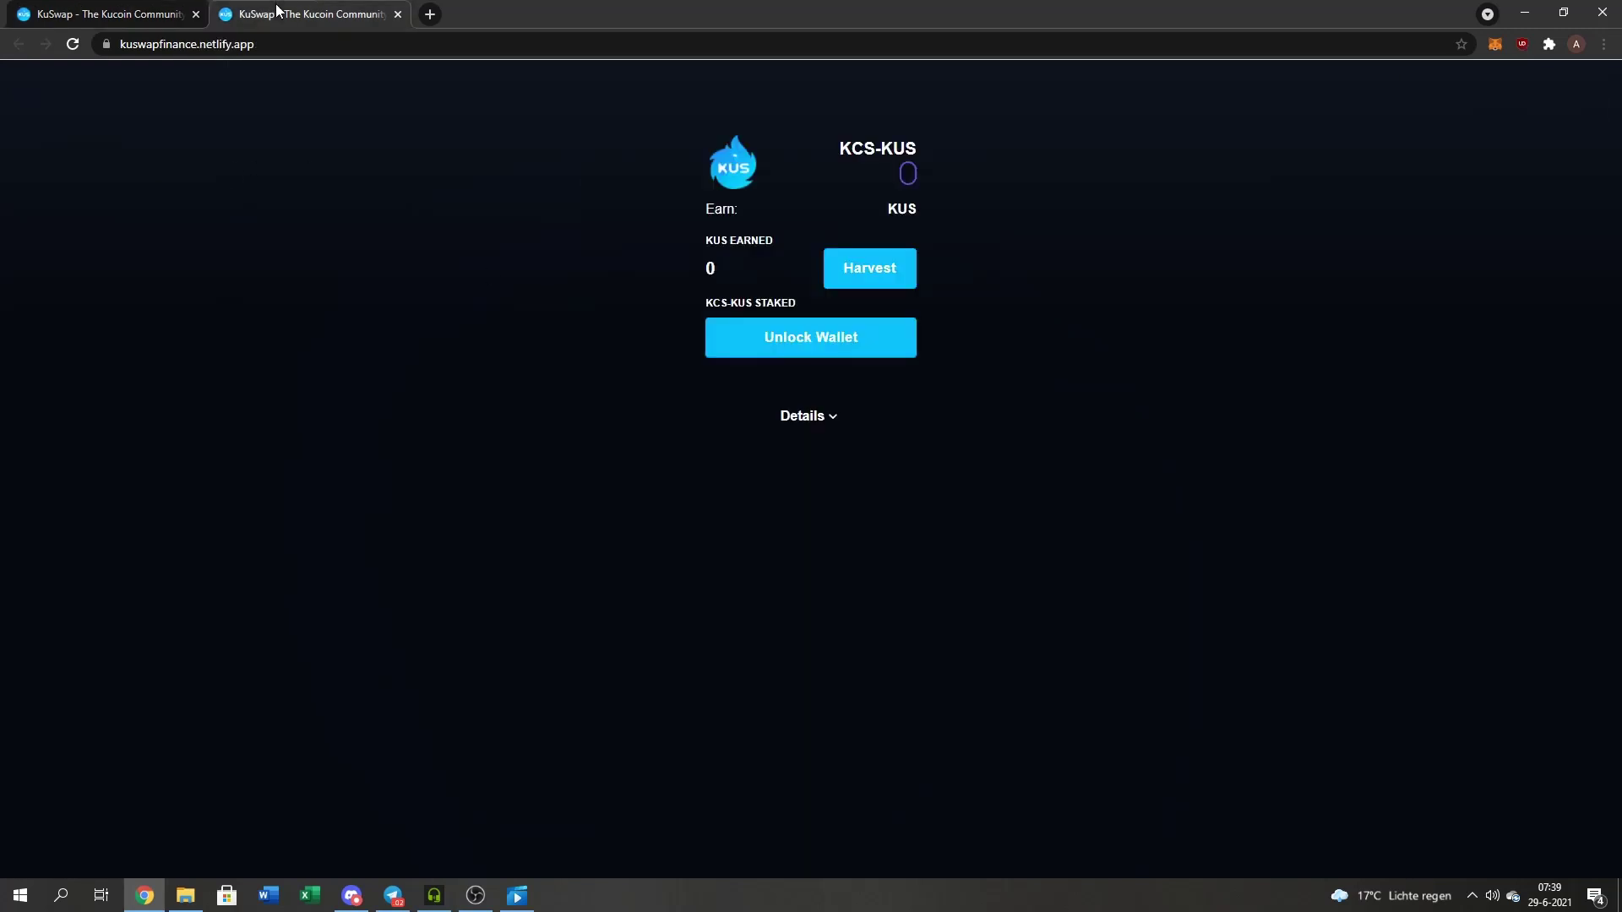
pyautogui.click(94, 8)
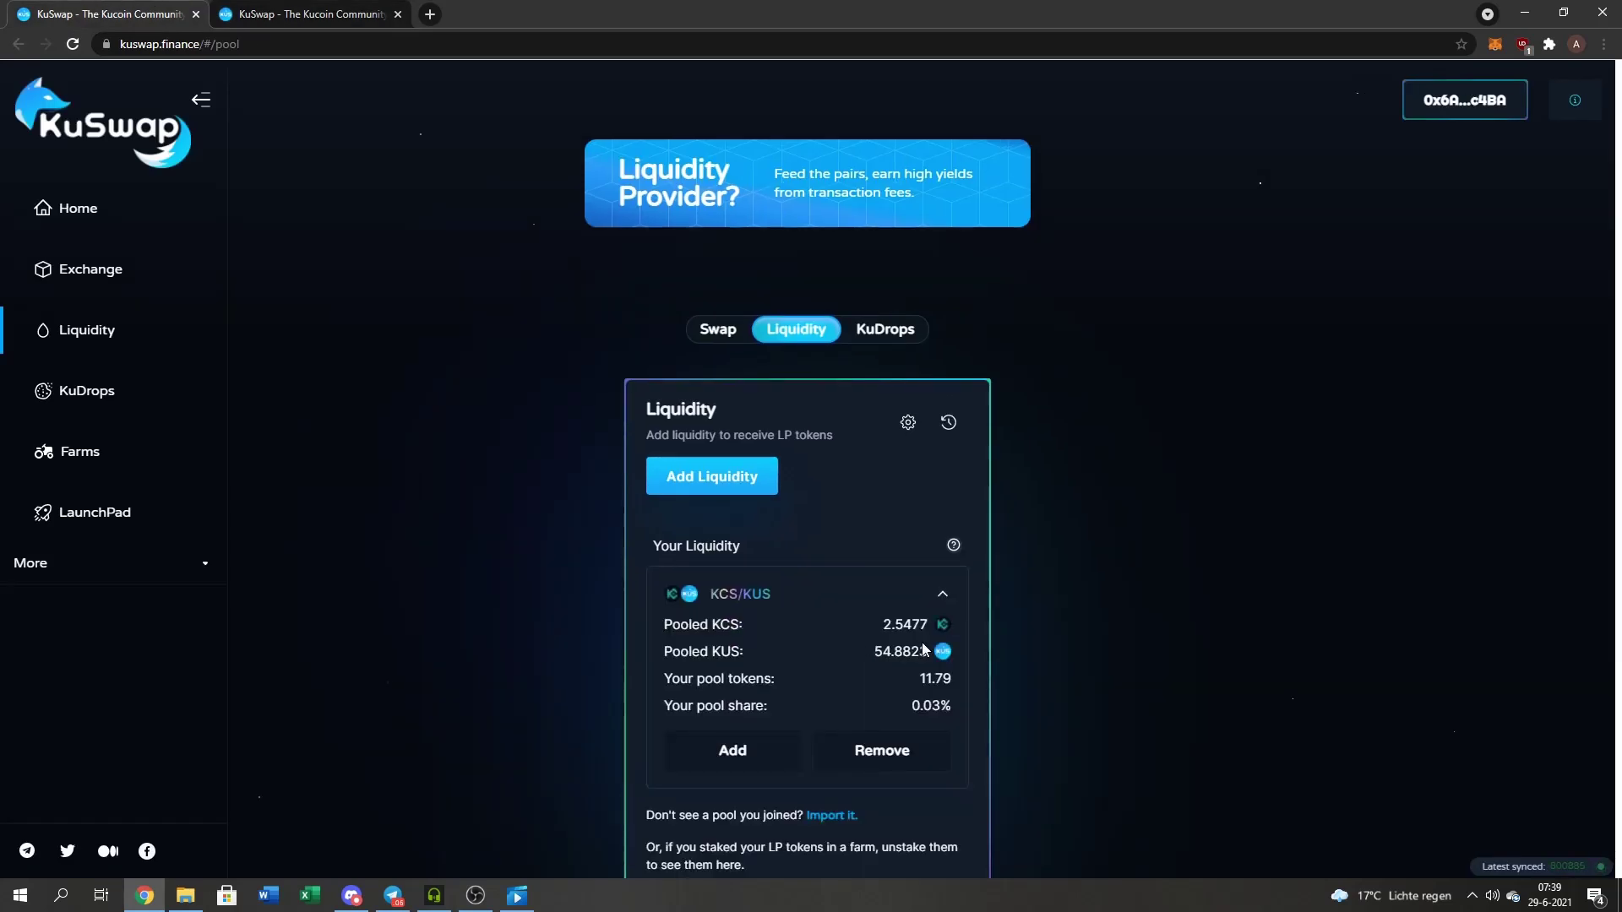
pyautogui.scroll(-1, 924, 649)
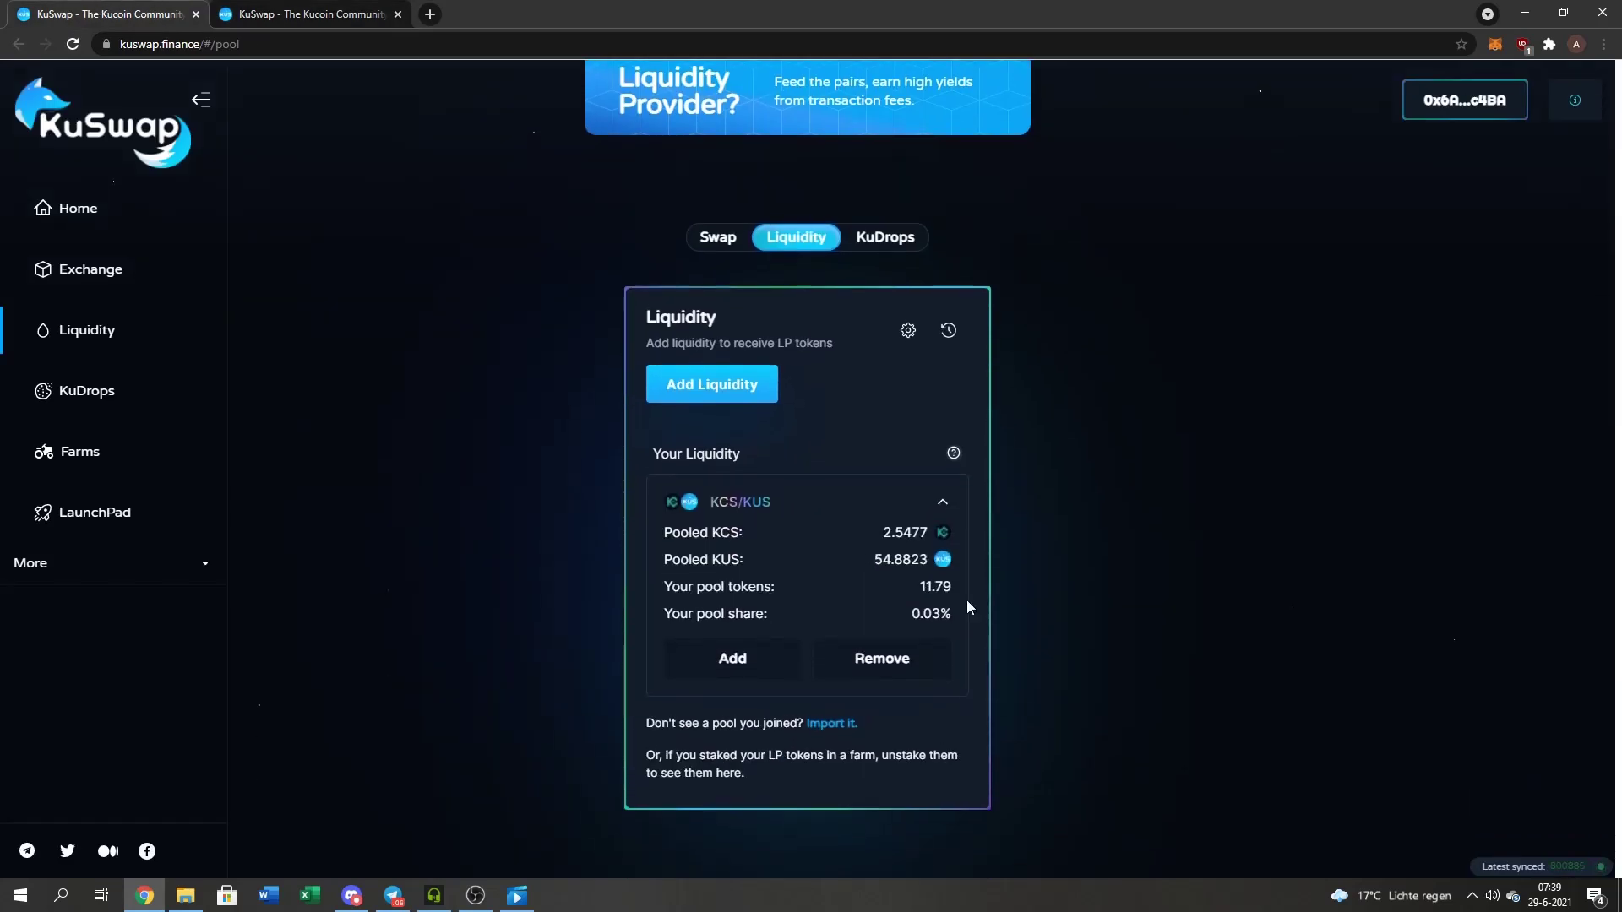
pyautogui.click(944, 506)
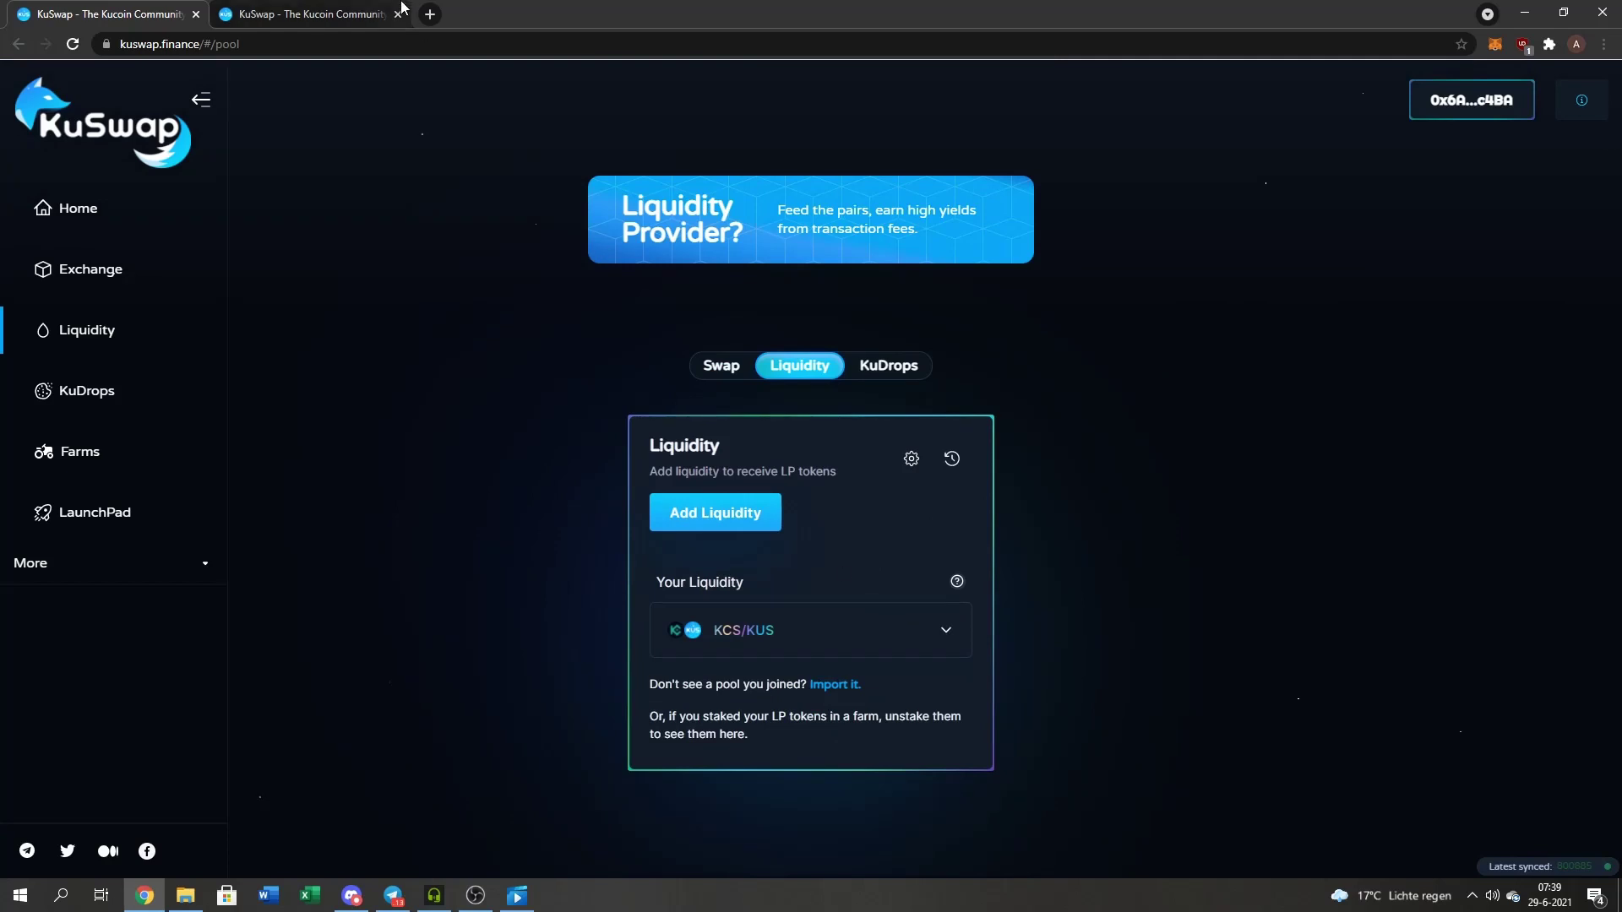
# Reload the KCS-KUS farm page and connect the MetaMask wallet
pyautogui.click(338, 12)
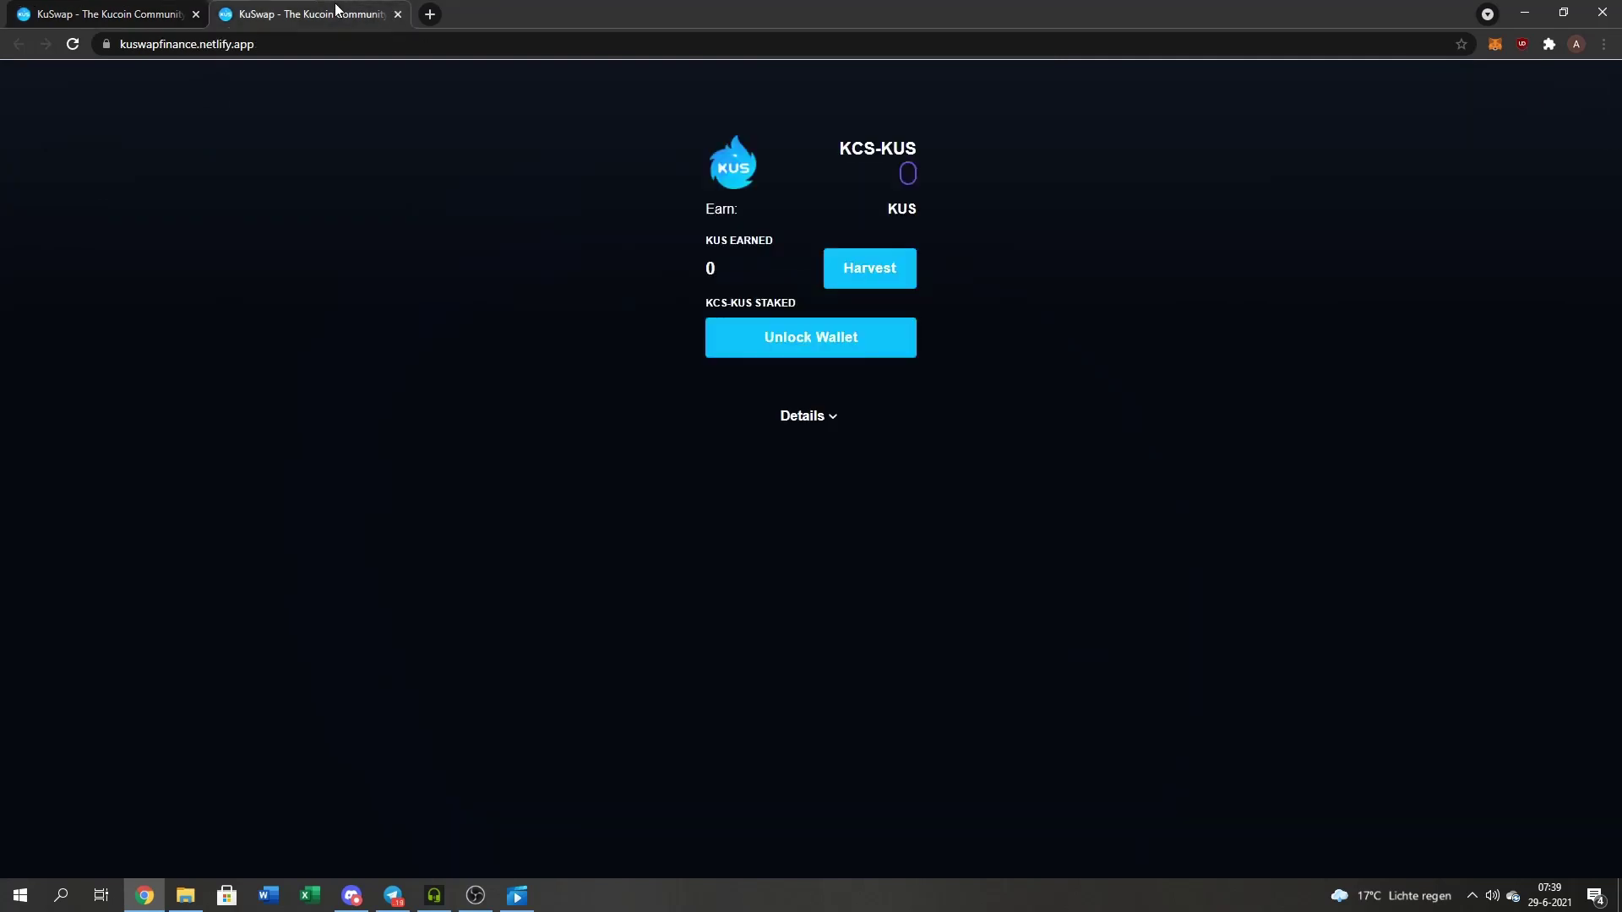
pyautogui.click(72, 49)
pyautogui.click(835, 332)
pyautogui.click(764, 478)
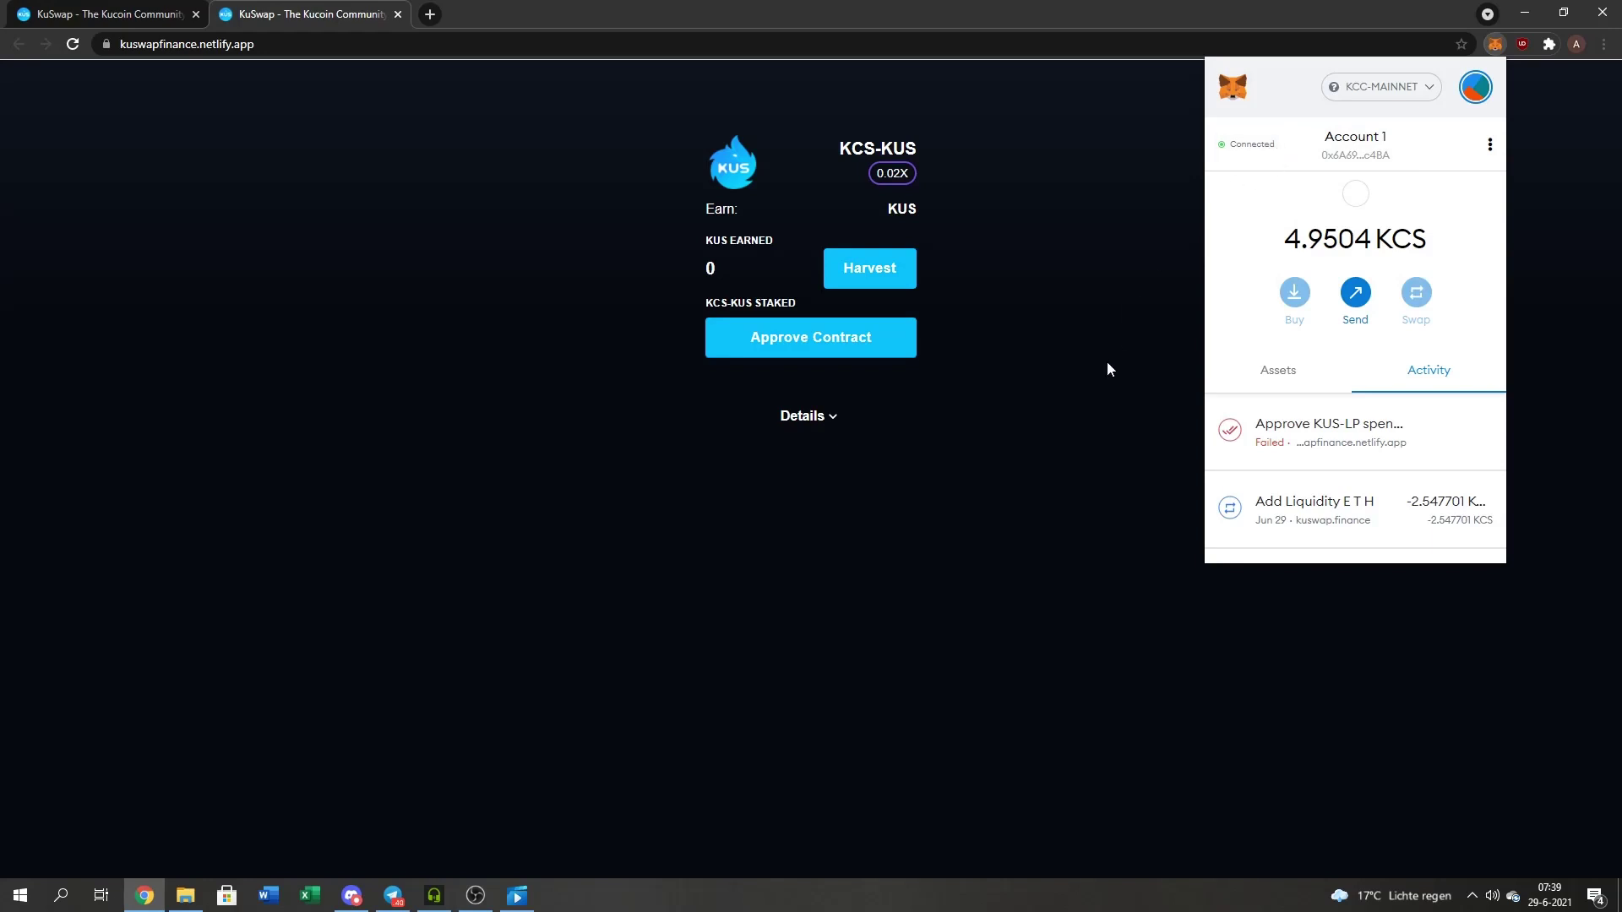
pyautogui.click(1107, 370)
# Approve the farm contract for KCS-KUS LP tokens in MetaMask and dismiss the confirmation toast
pyautogui.click(882, 344)
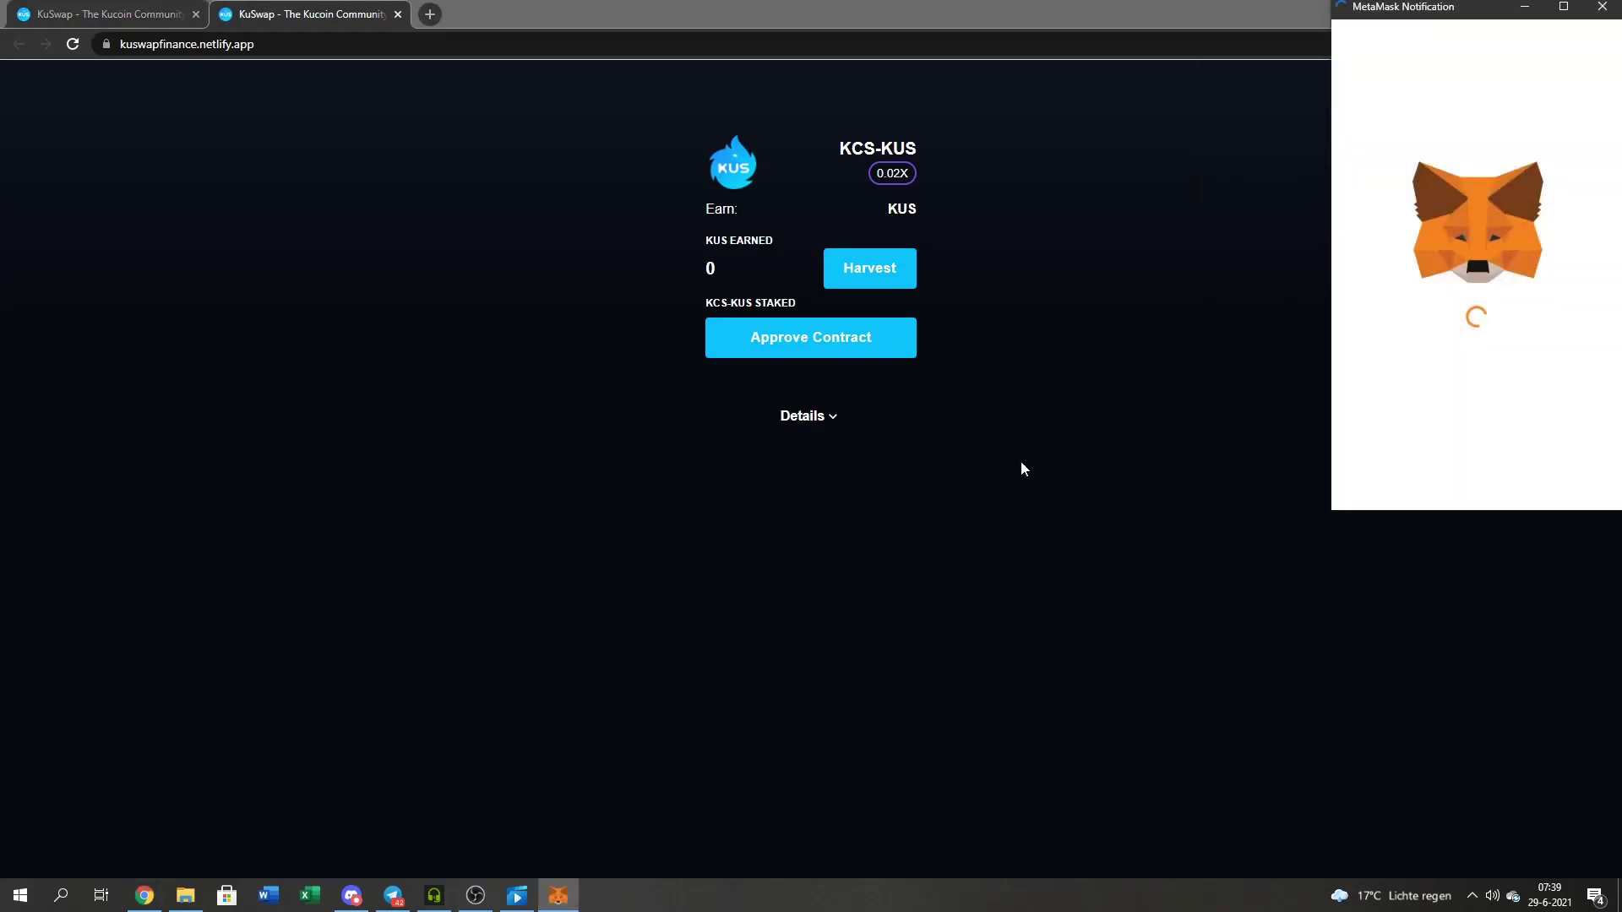
pyautogui.click(1559, 470)
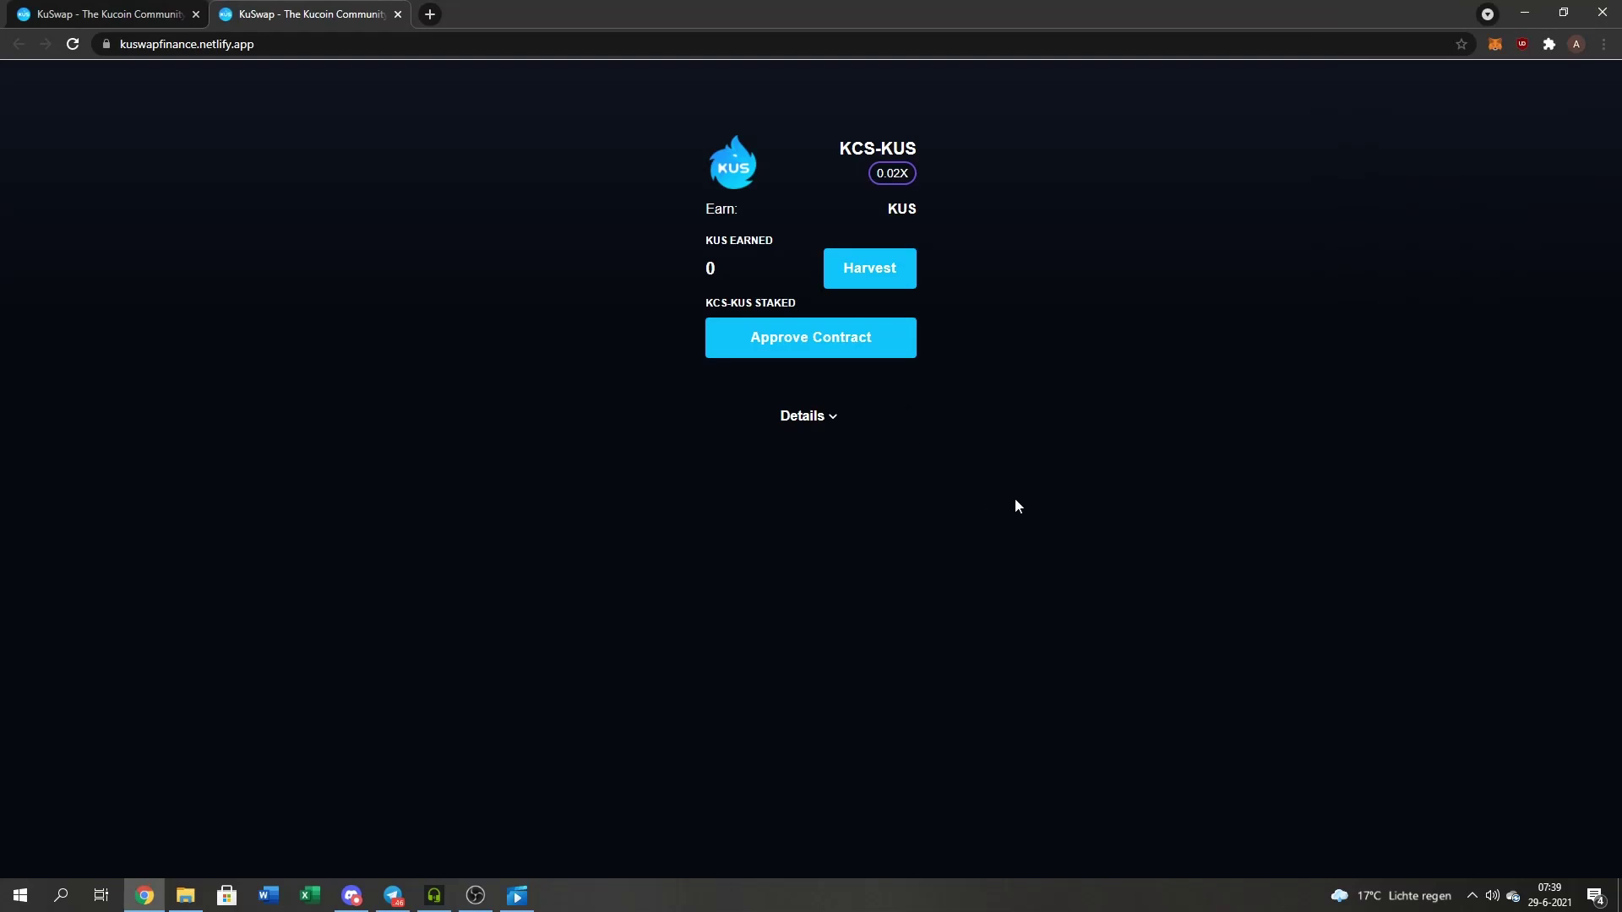
pyautogui.hotkey('alt', 'shift', 'm')
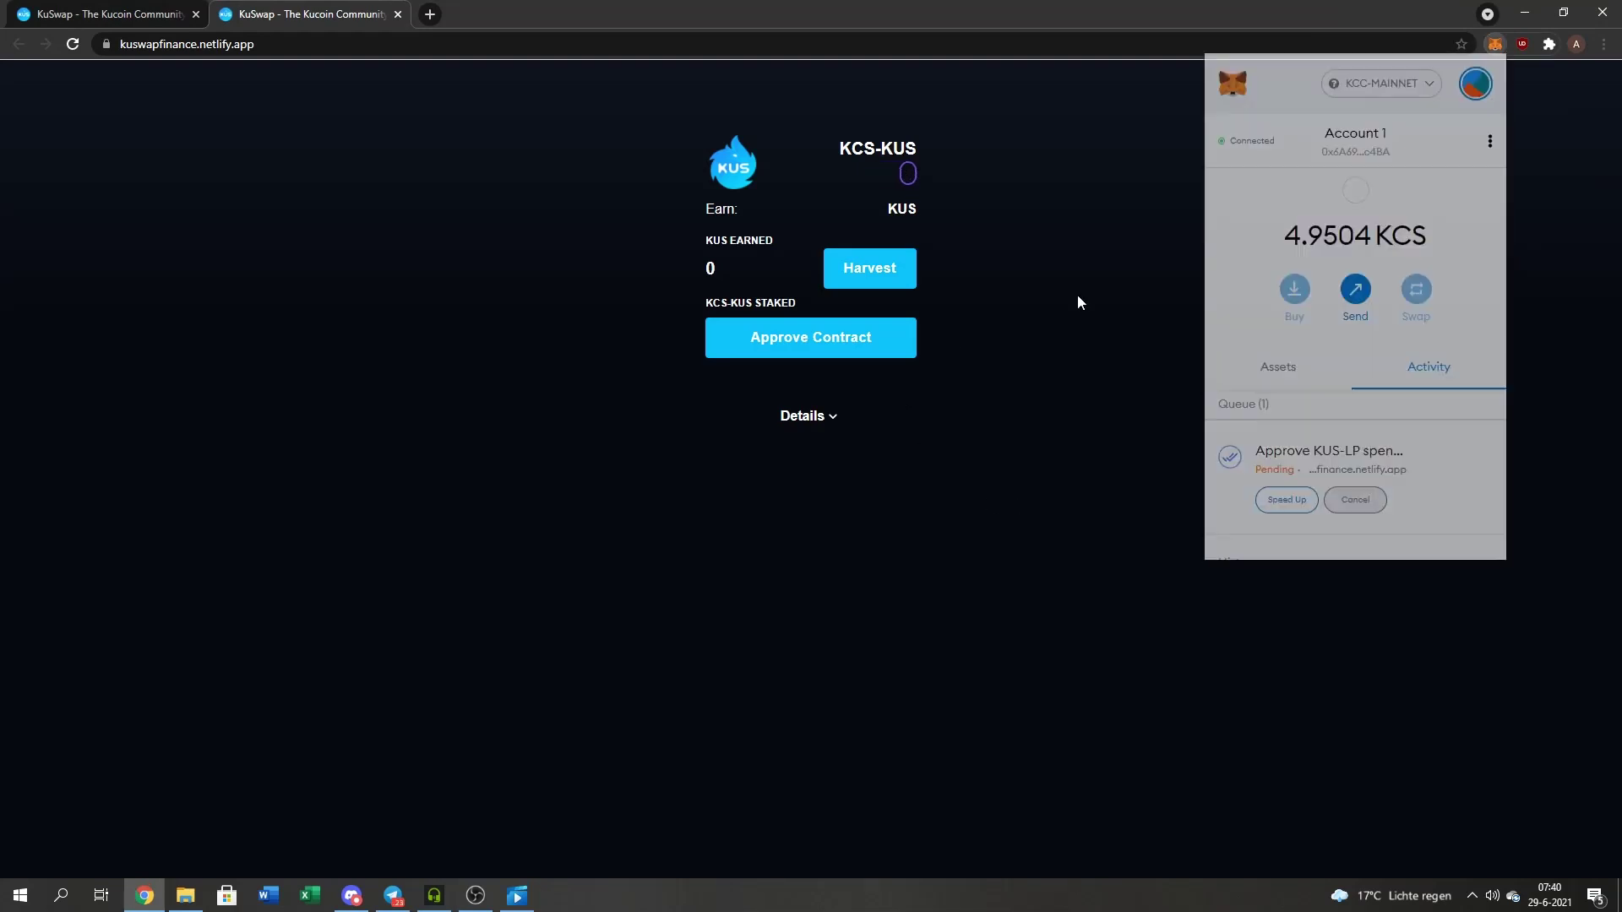
pyautogui.click(1077, 294)
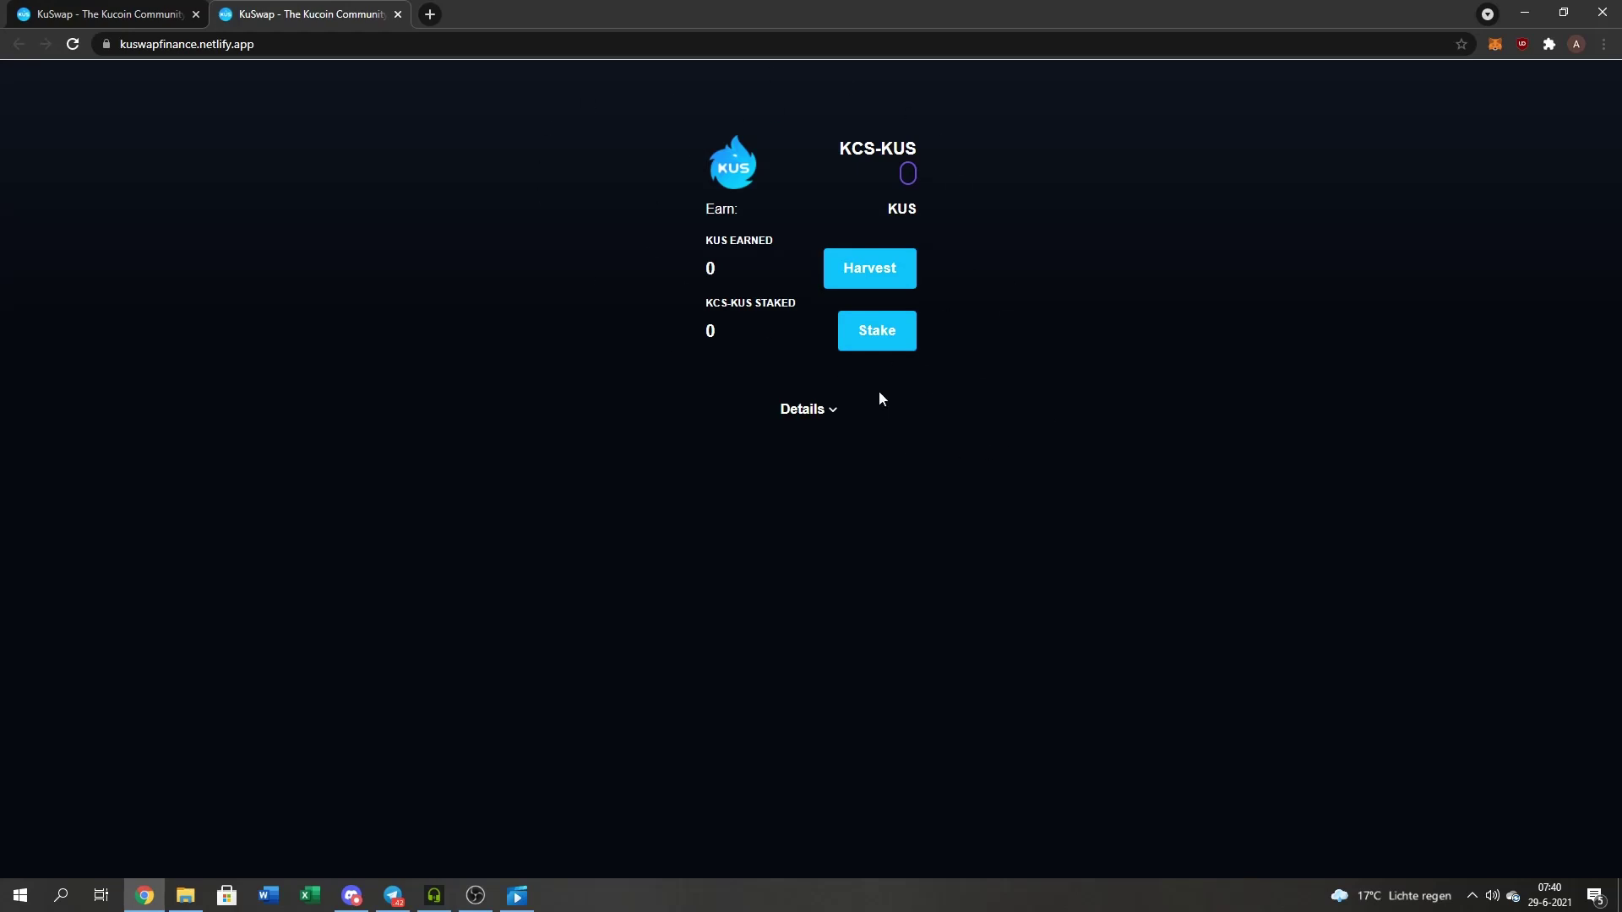
pyautogui.click(1605, 787)
# Stake the full 11.794 KCS-KUS balance using Max and approve the deposit in MetaMask
pyautogui.click(903, 333)
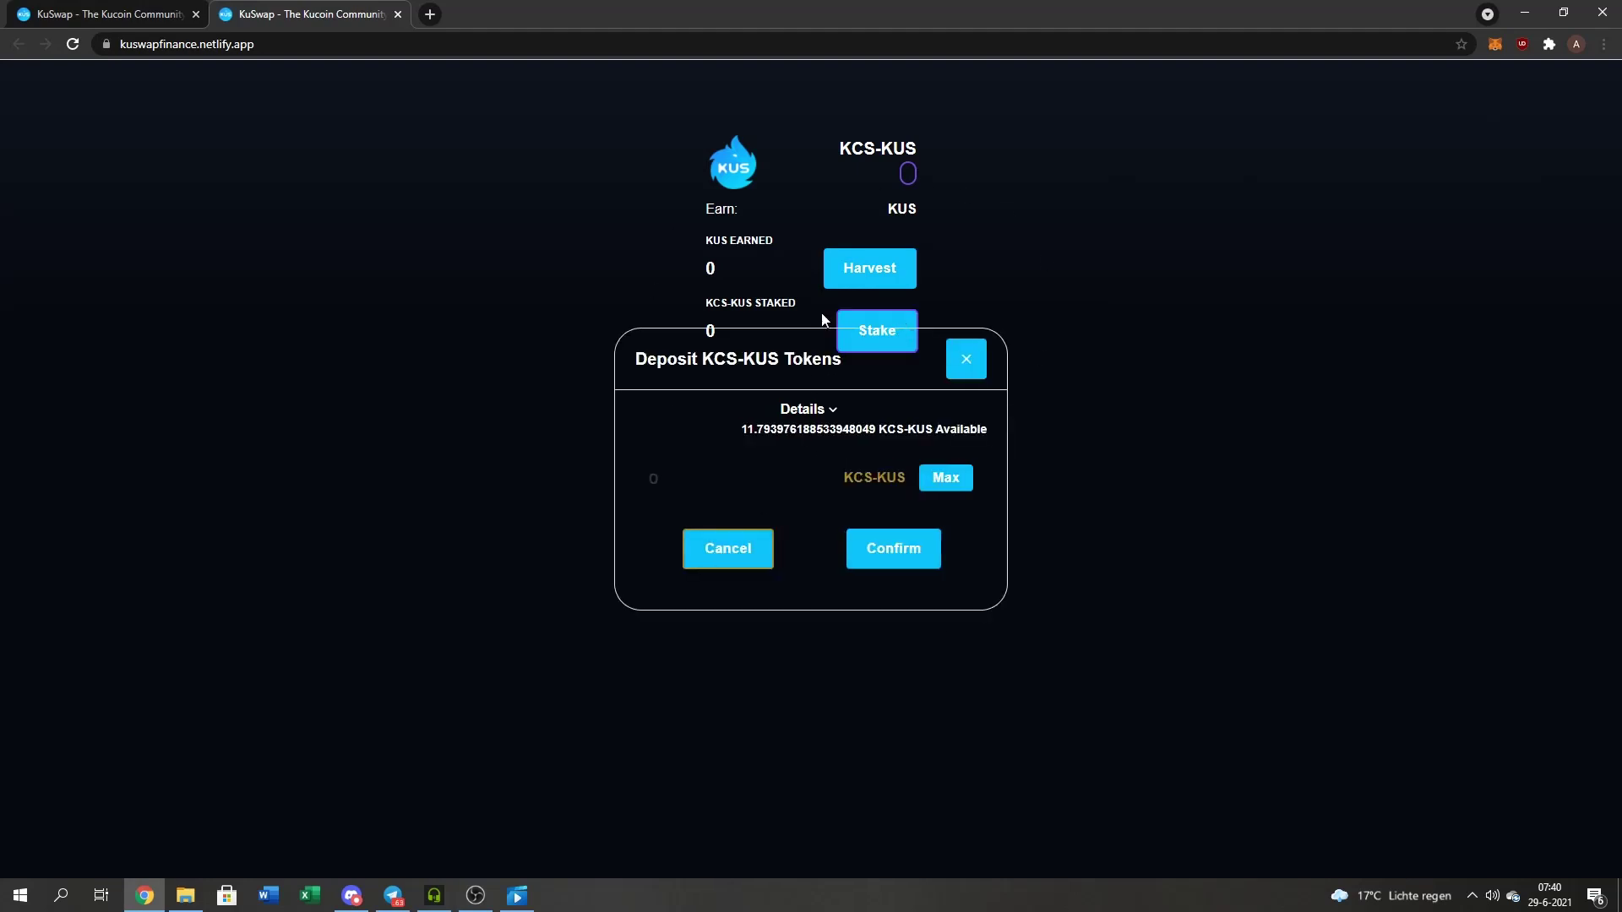
pyautogui.click(946, 481)
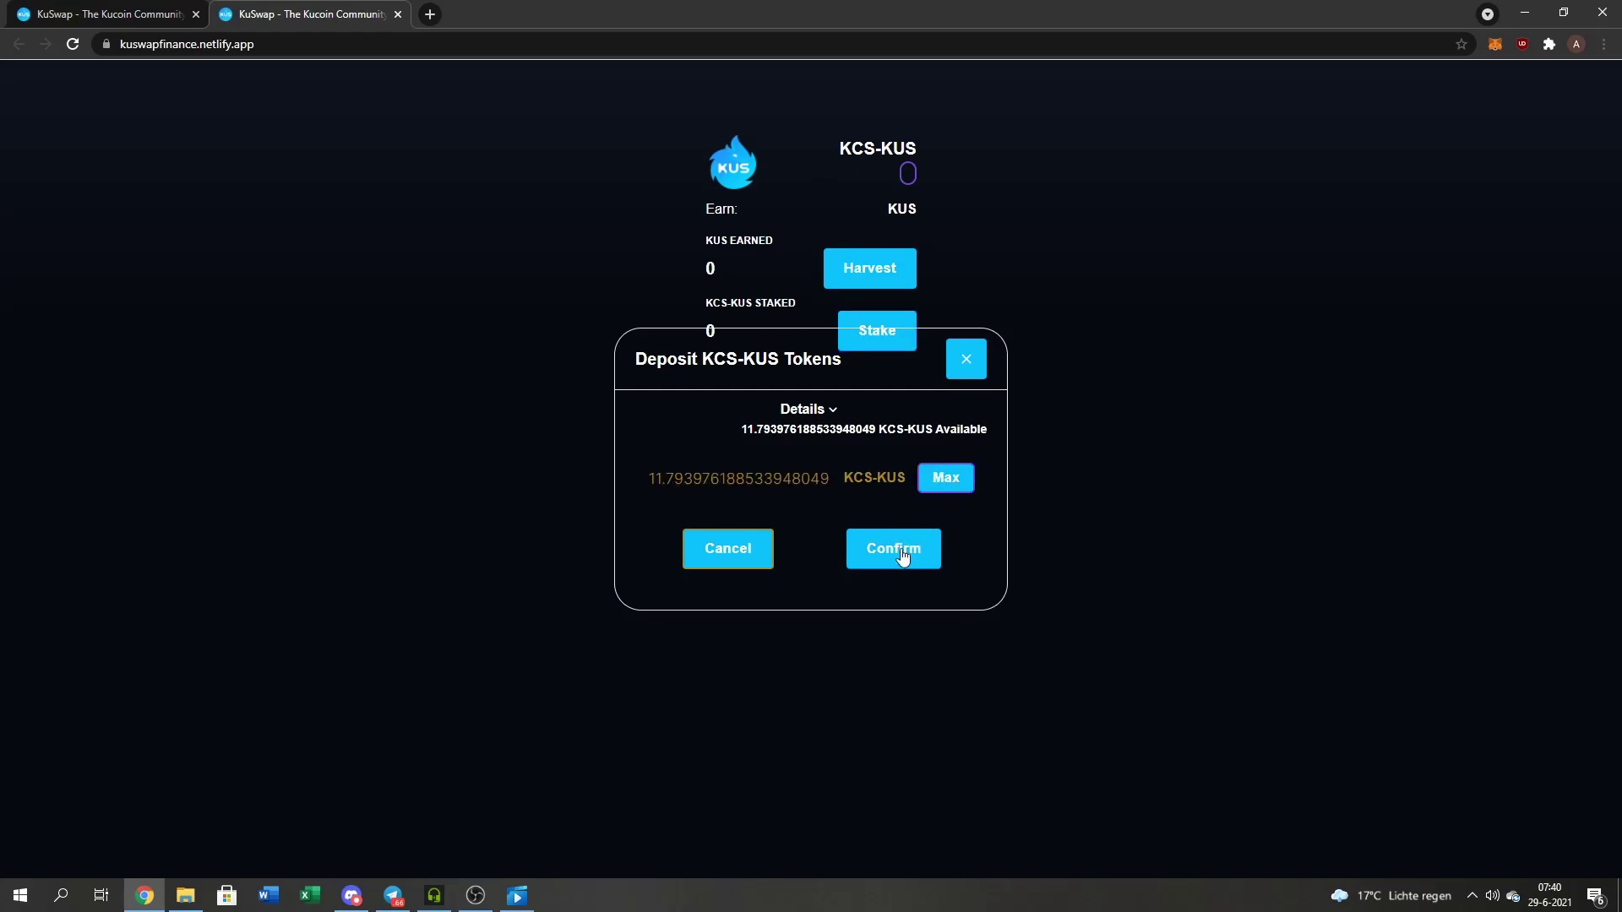
pyautogui.click(980, 374)
pyautogui.click(889, 342)
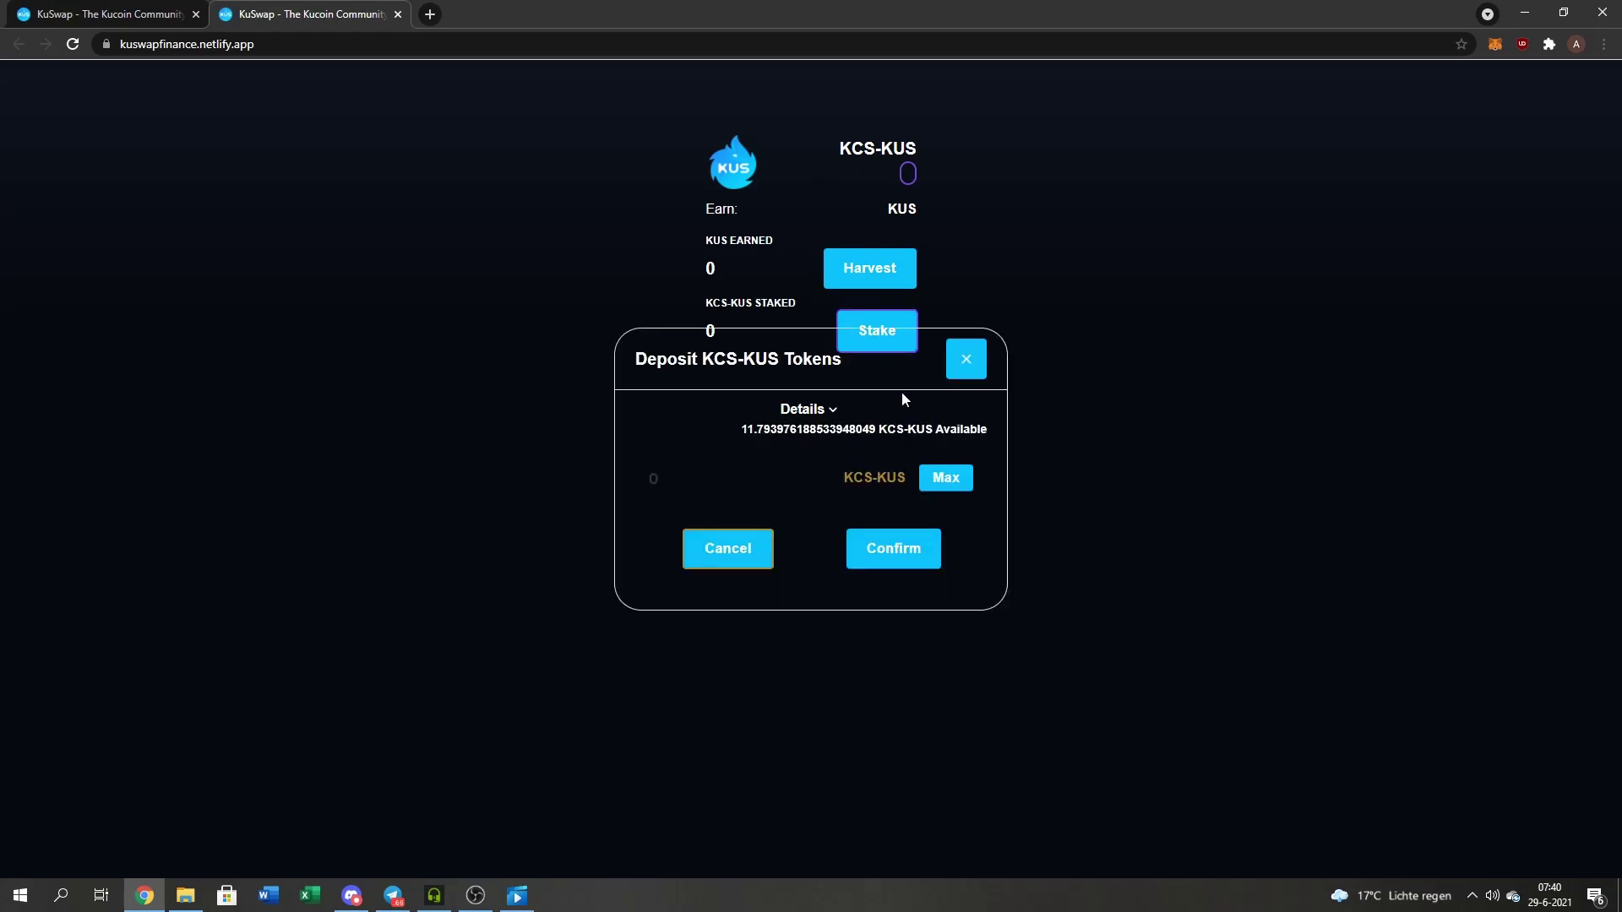
pyautogui.click(942, 478)
pyautogui.click(912, 533)
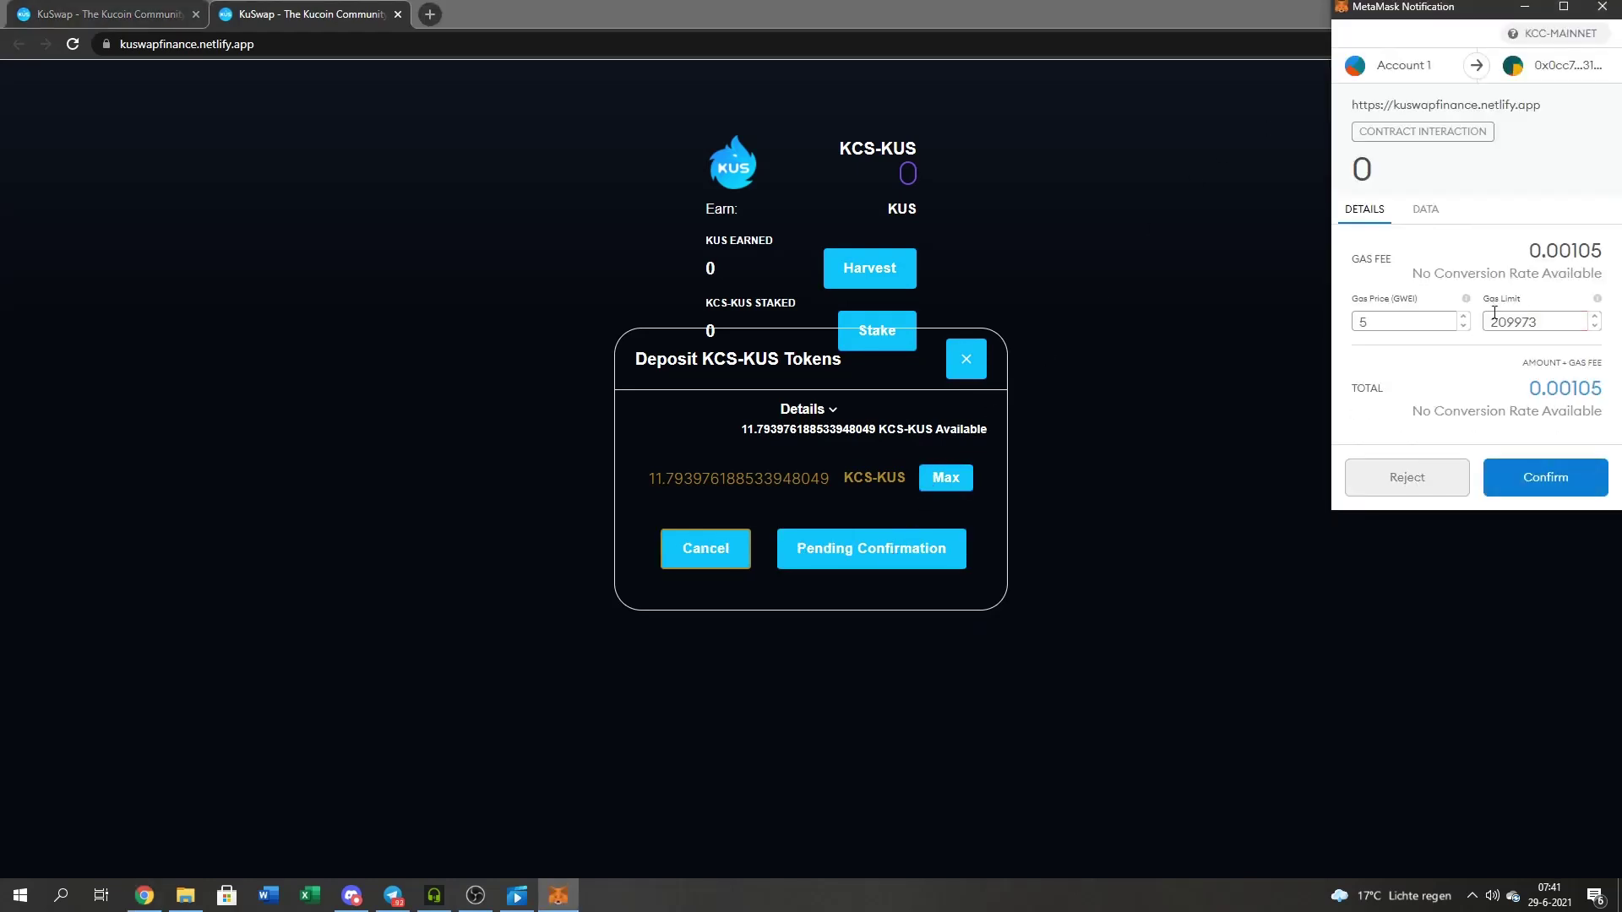
pyautogui.click(1529, 479)
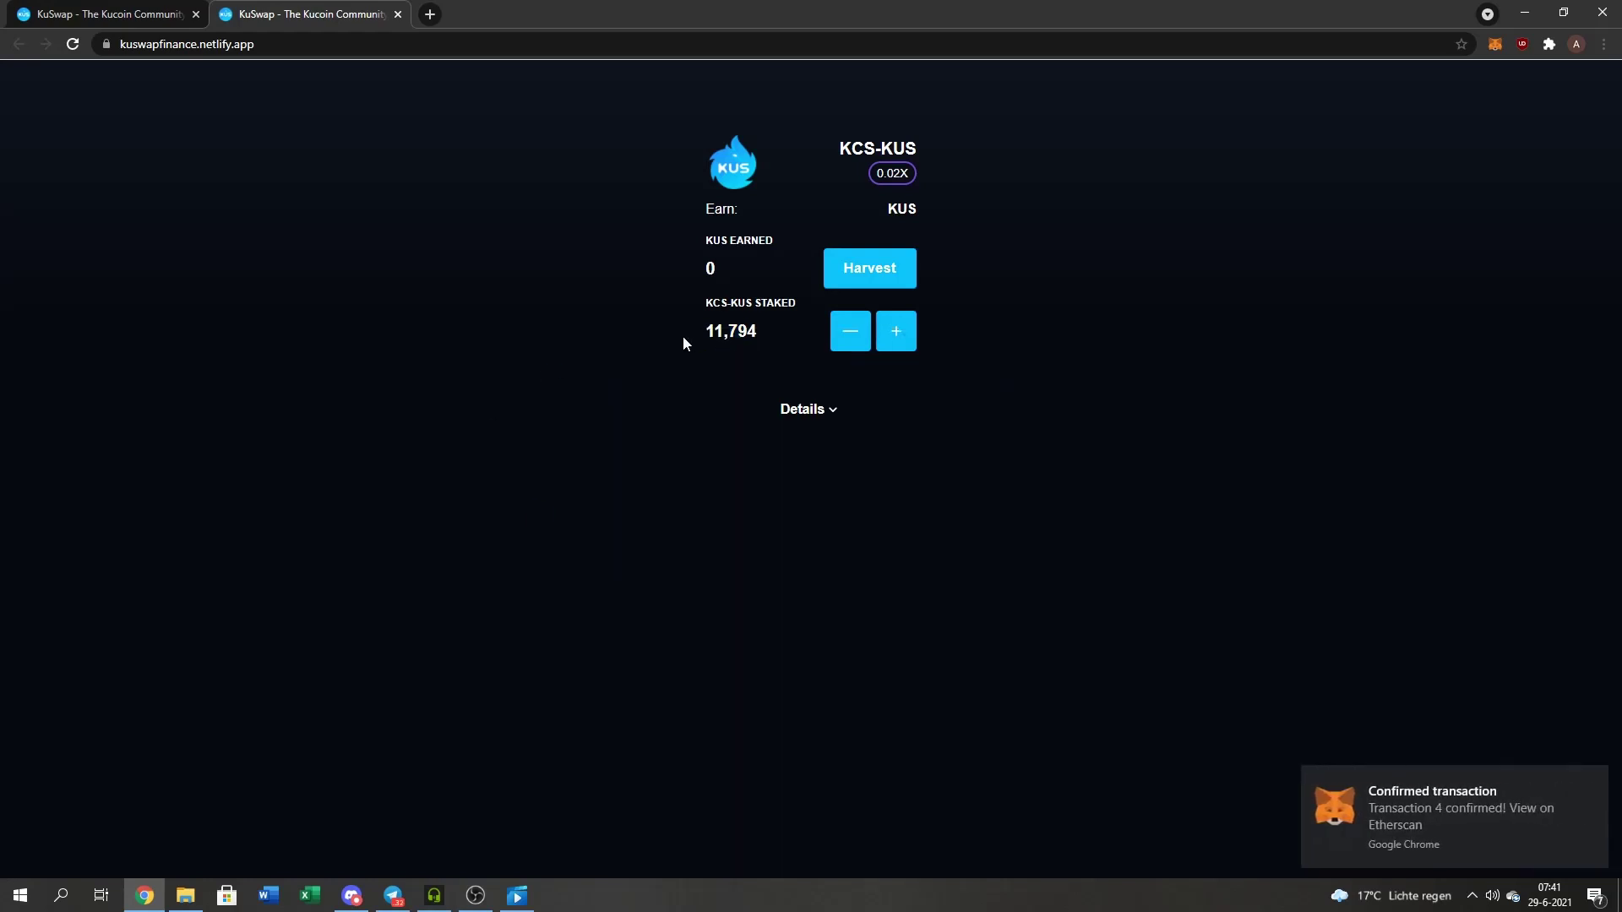
# Dismiss the confirmation notice and review the farm's 11,794 staked amount and 0.02X multiplier
pyautogui.click(1592, 781)
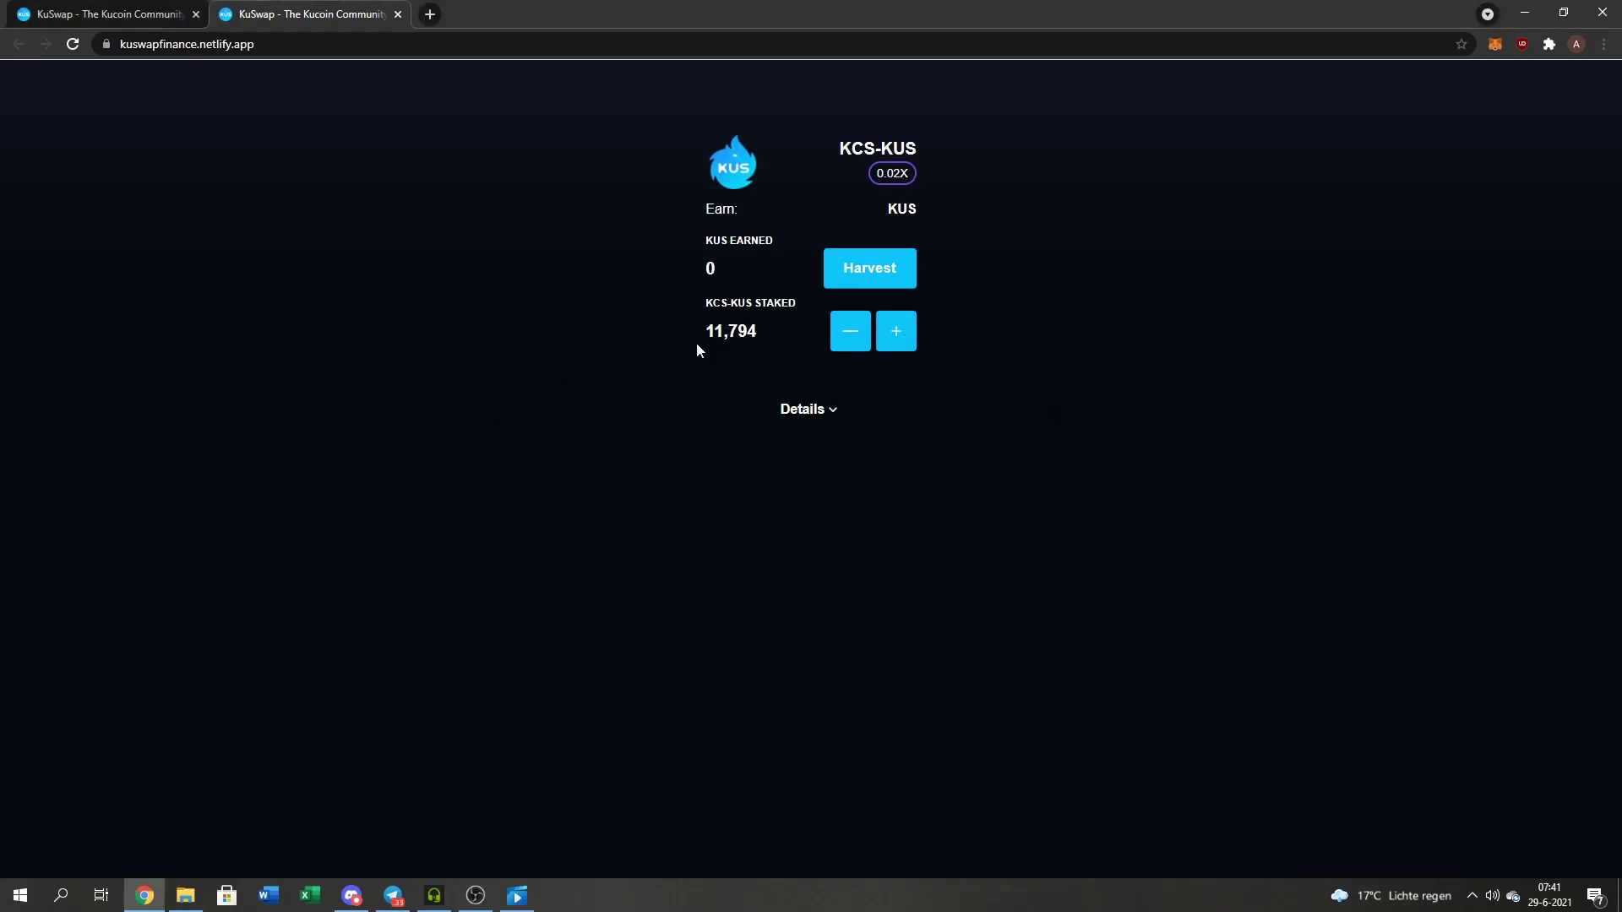
pyautogui.moveTo(791, 344); pyautogui.dragTo(750, 332)
pyautogui.click(916, 177)
pyautogui.doubleClick(880, 178)
pyautogui.click(953, 207)
# Check the liquidity pool tab, then return to the farm showing 0,001 KUS earned
pyautogui.click(86, 6)
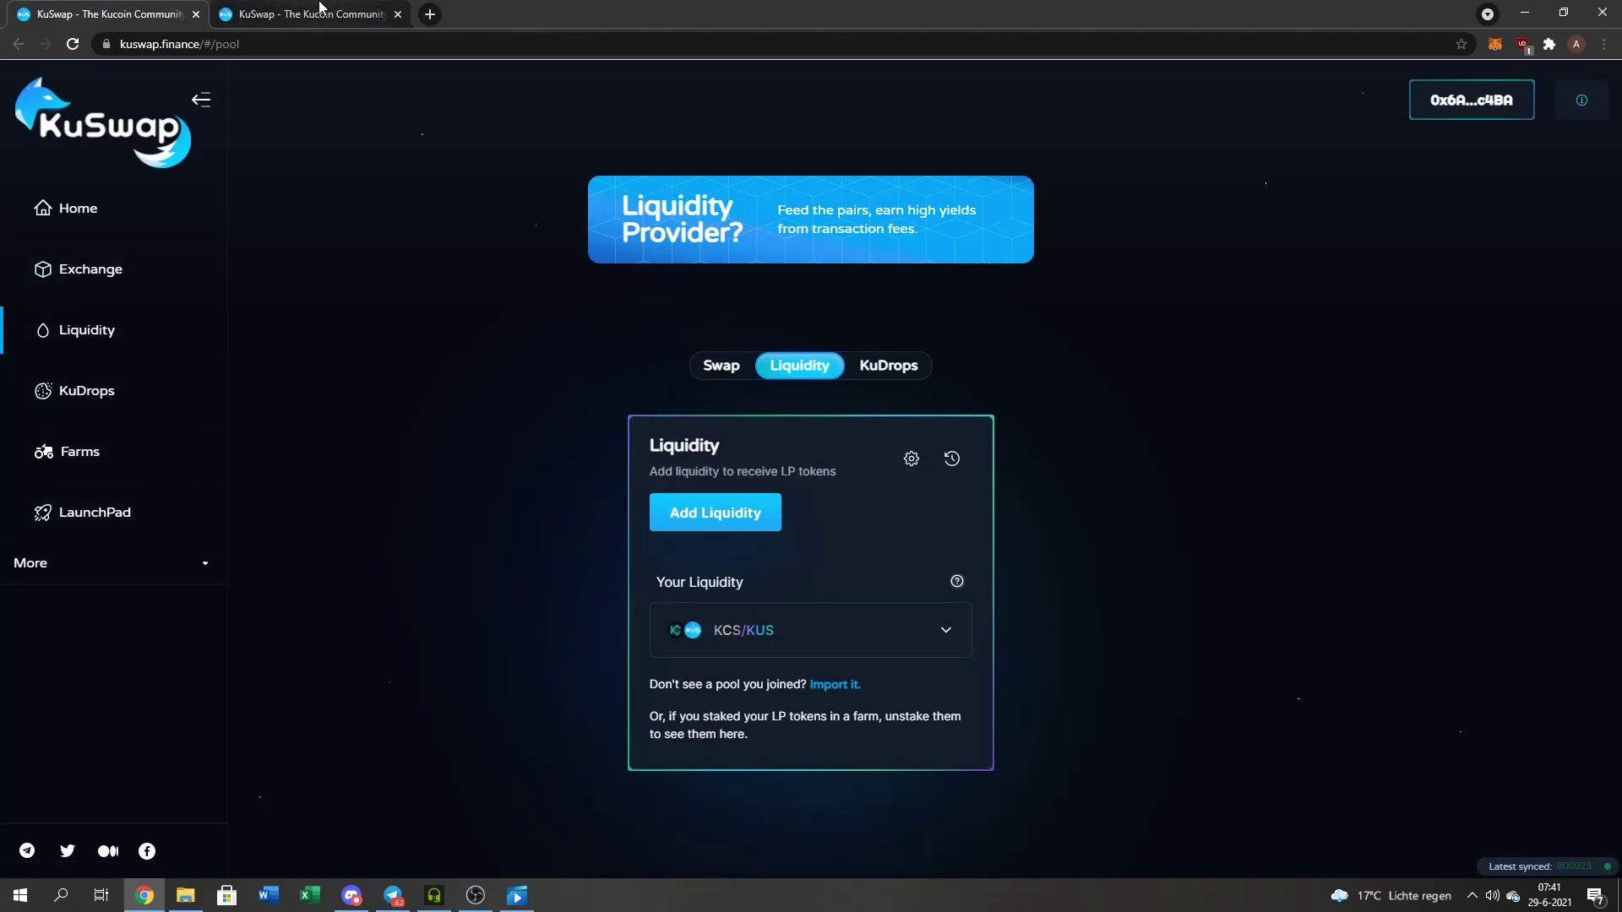
pyautogui.click(320, 11)
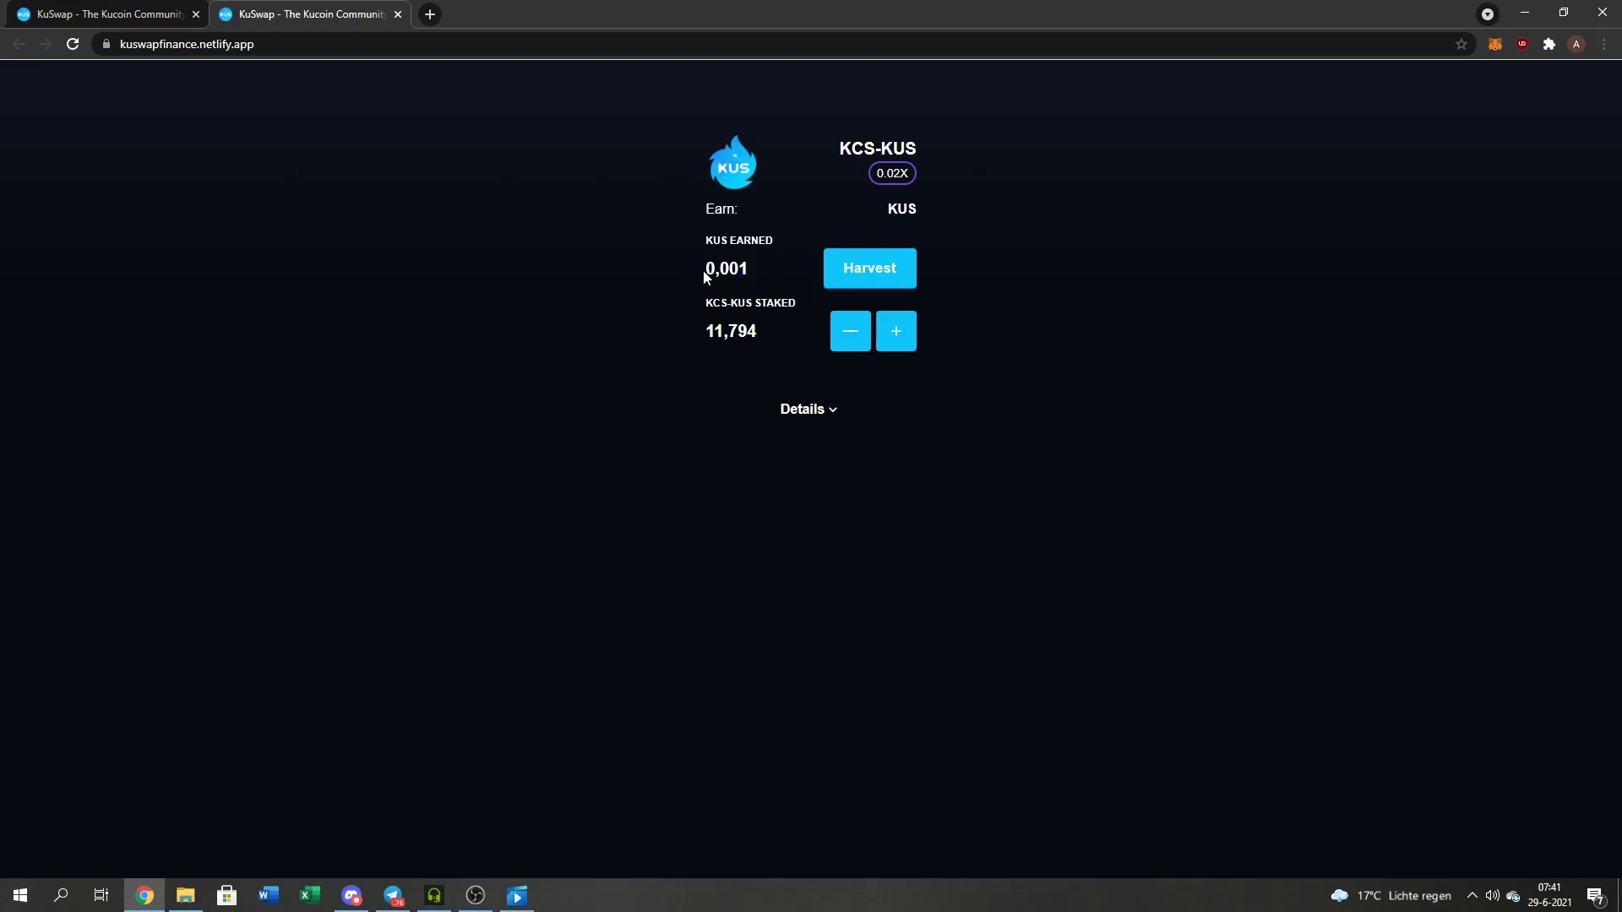
pyautogui.moveTo(743, 282); pyautogui.dragTo(662, 297)
pyautogui.click(590, 389)
# Withdraw the full 11.793976188533948049 KCS-KUS from the farm with Max, confirming in MetaMask
pyautogui.click(849, 331)
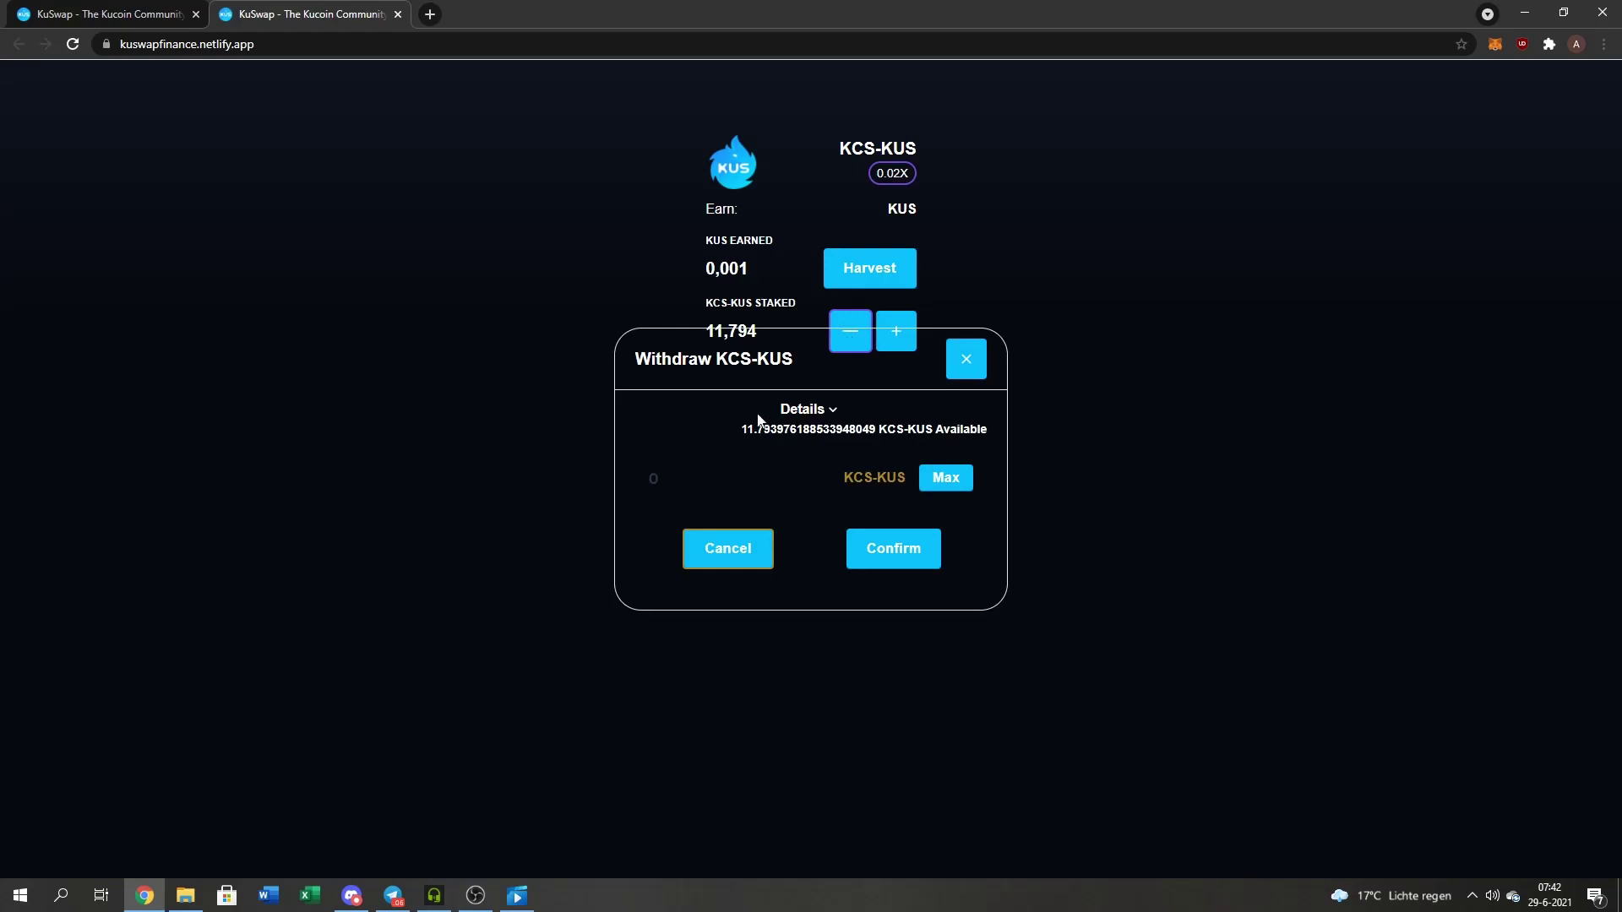
pyautogui.click(948, 478)
pyautogui.click(913, 553)
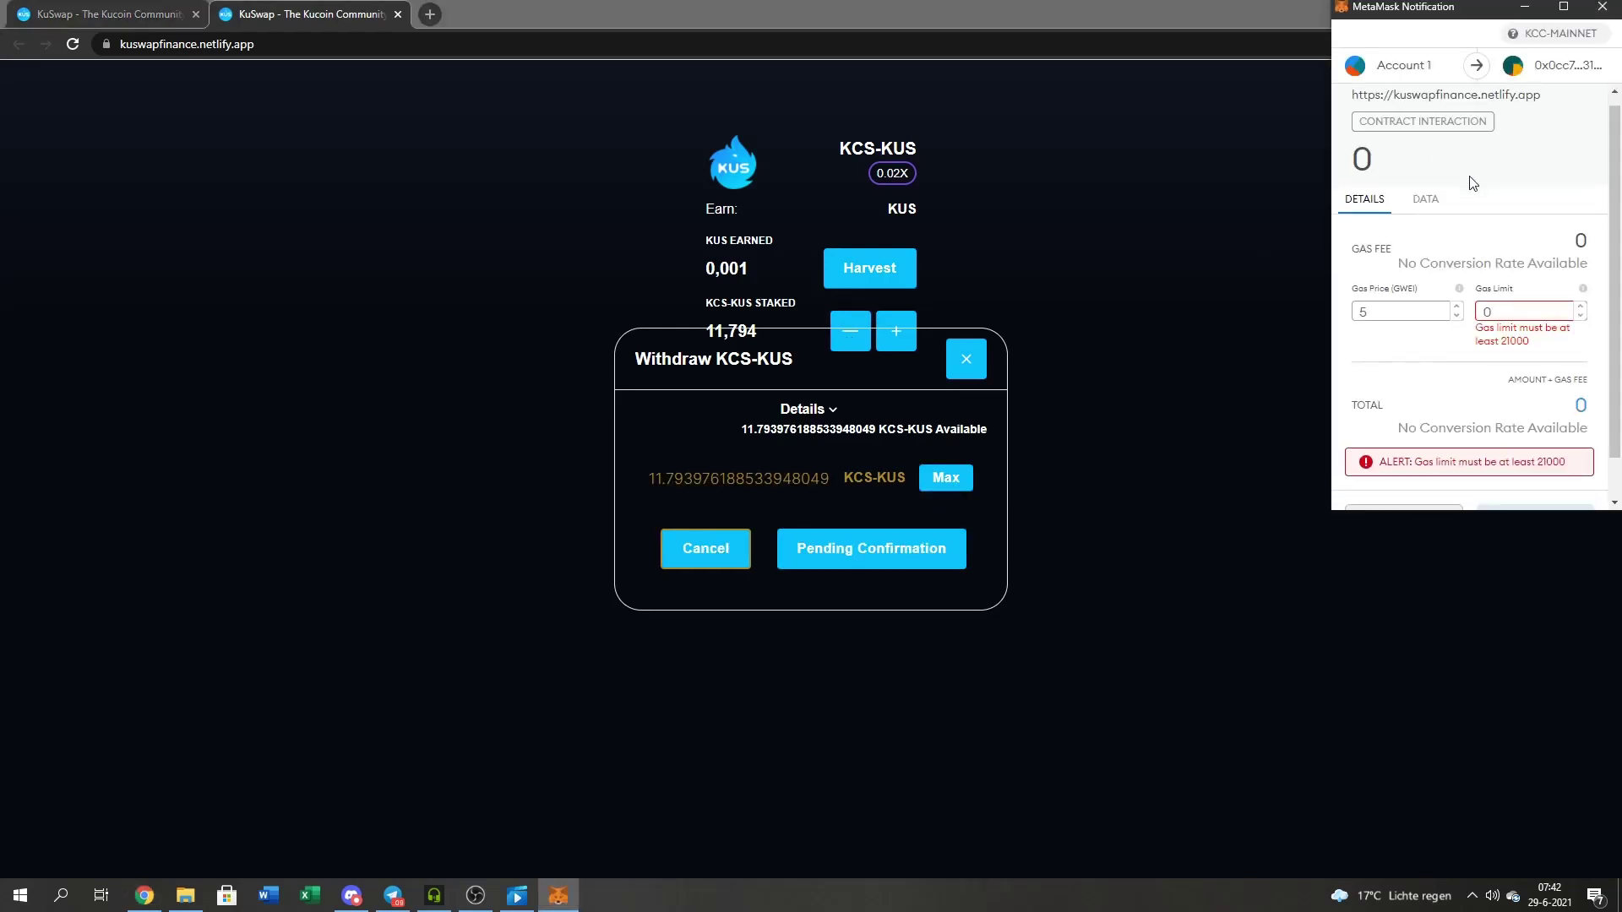
pyautogui.scroll(-1, 1465, 361)
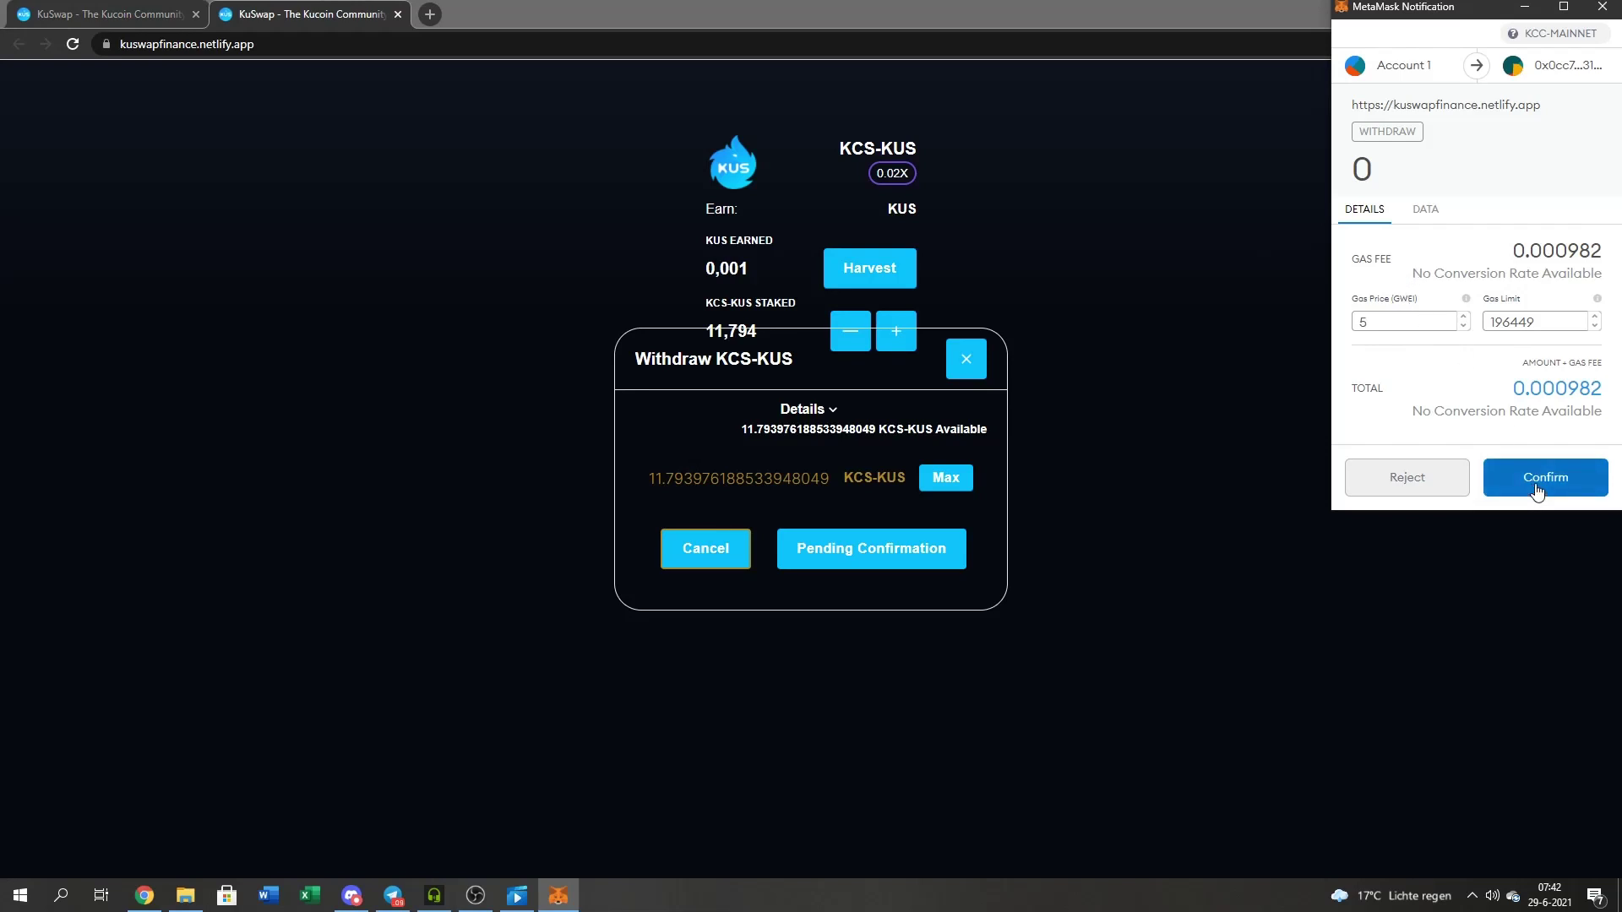
pyautogui.click(1534, 479)
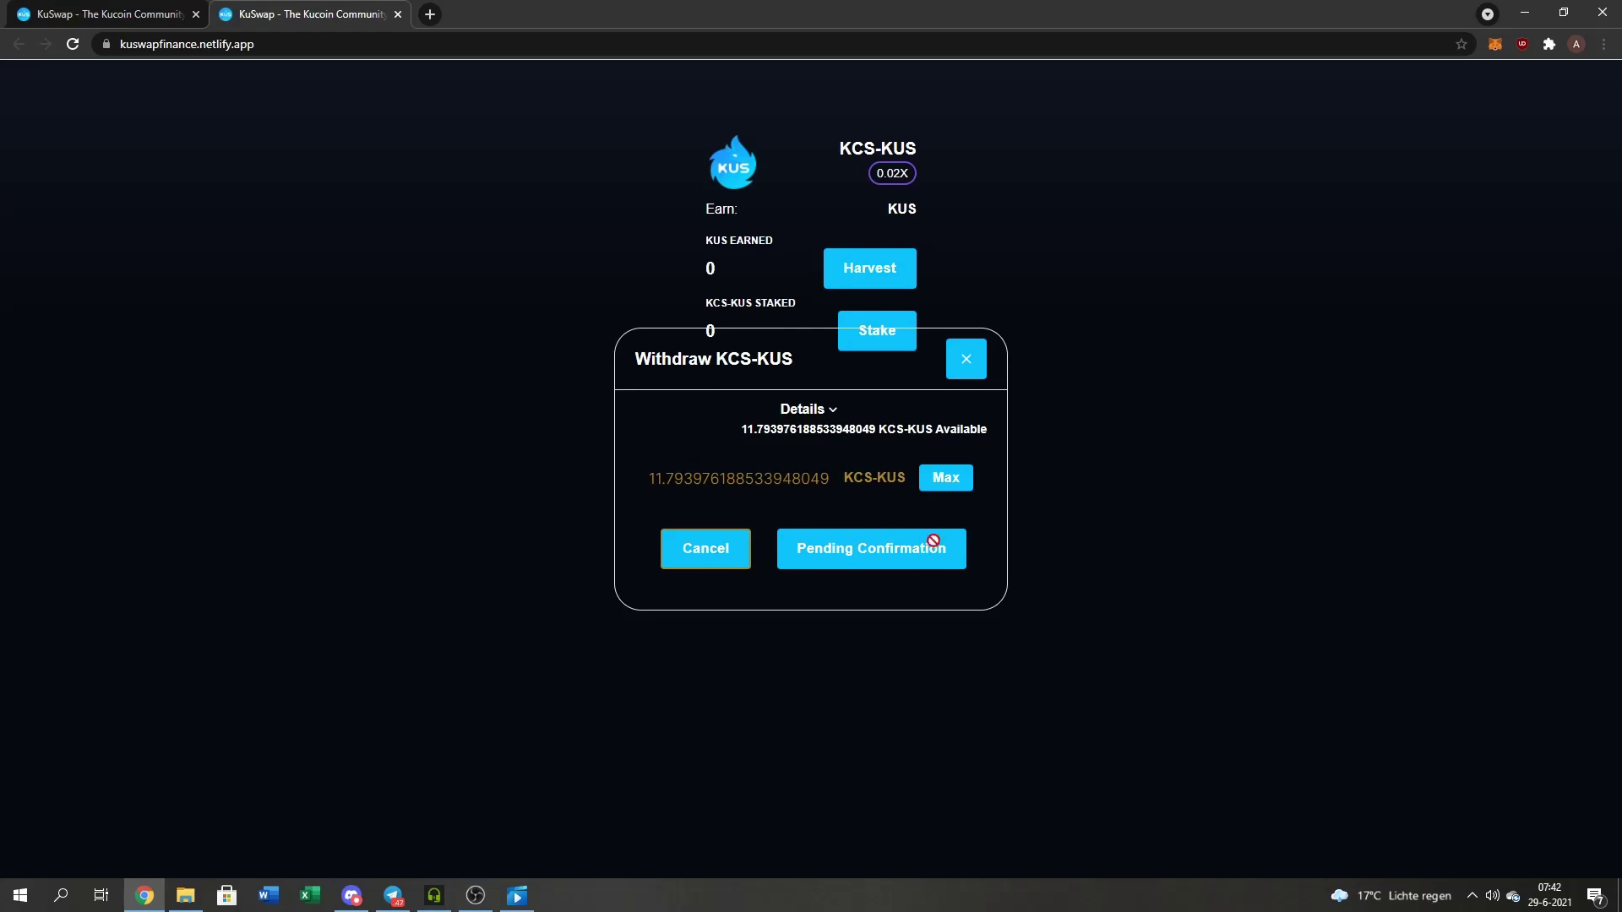
pyautogui.click(1606, 778)
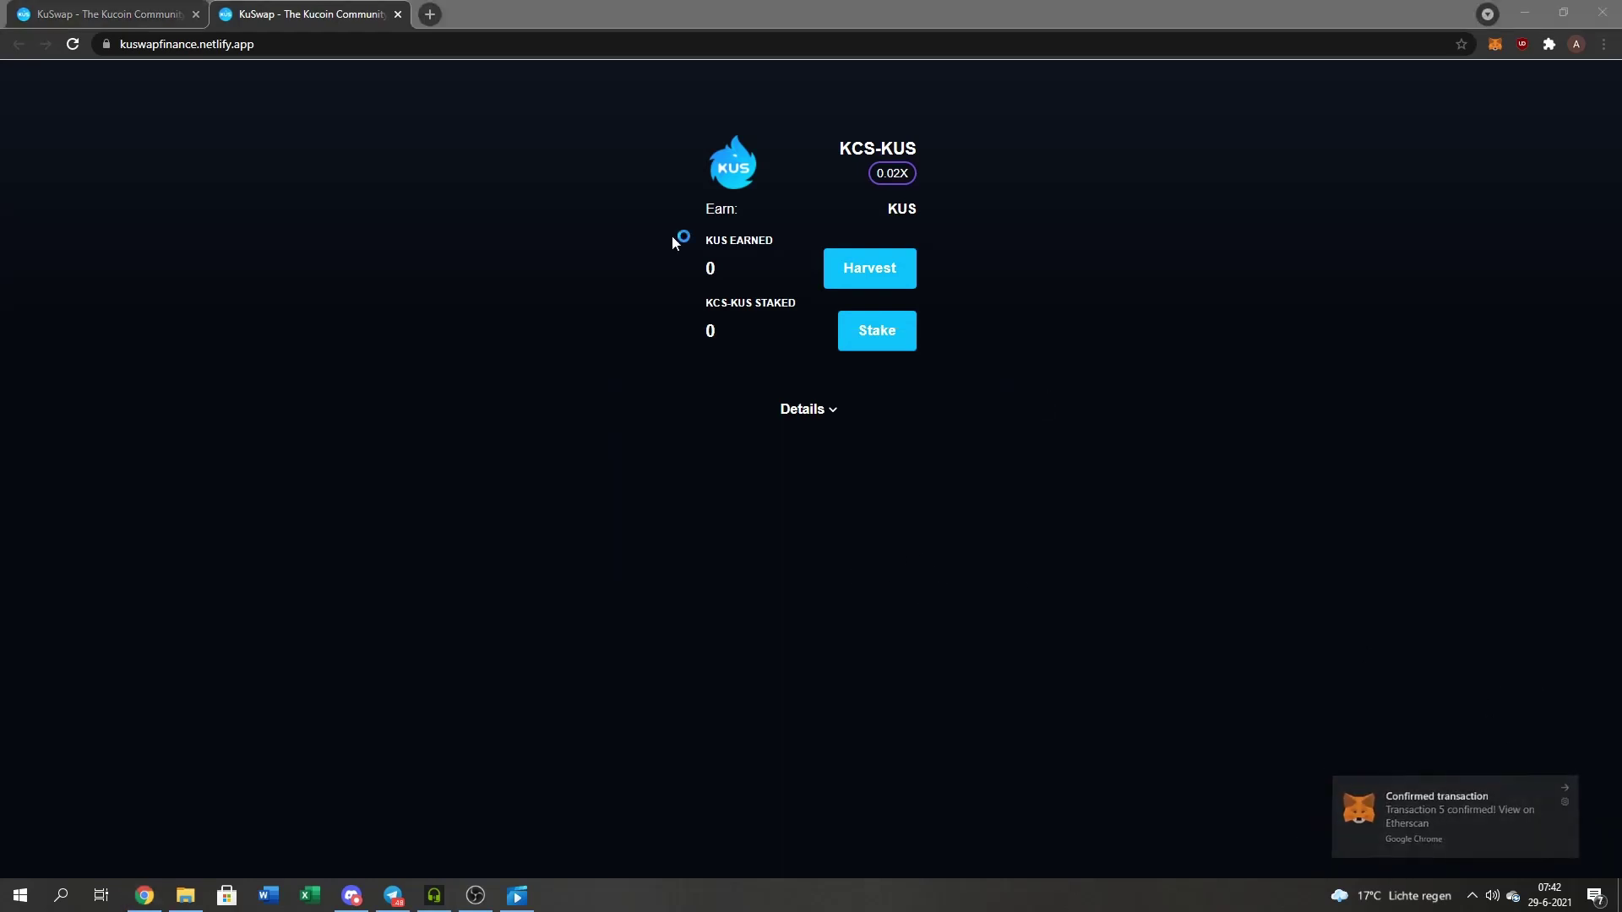
pyautogui.click(601, 14)
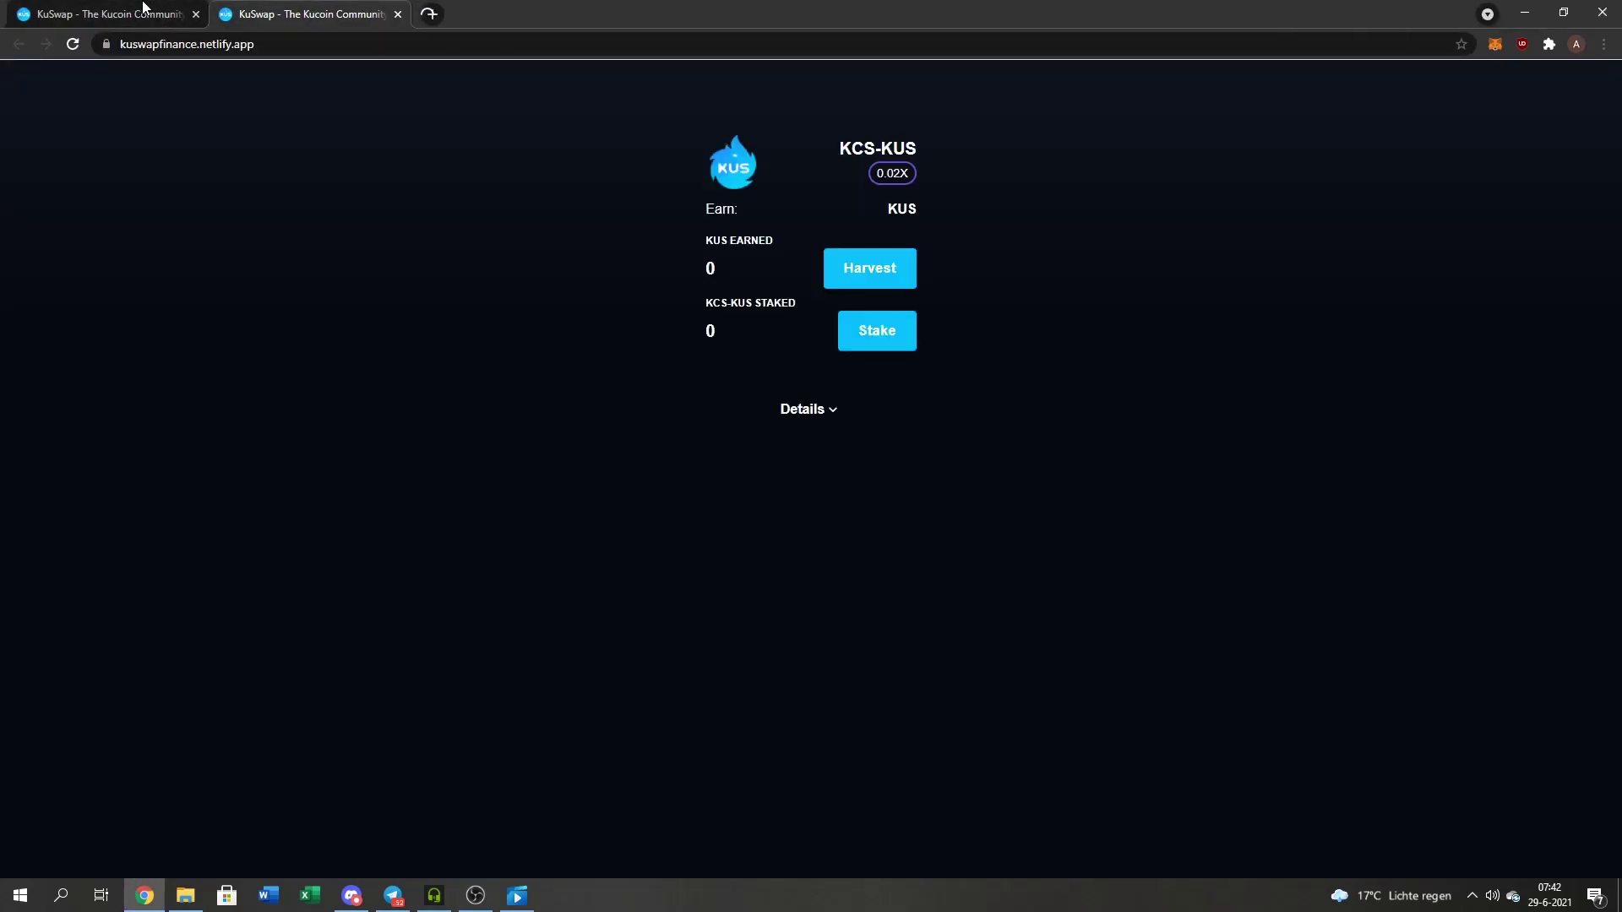
pyautogui.click(135, 14)
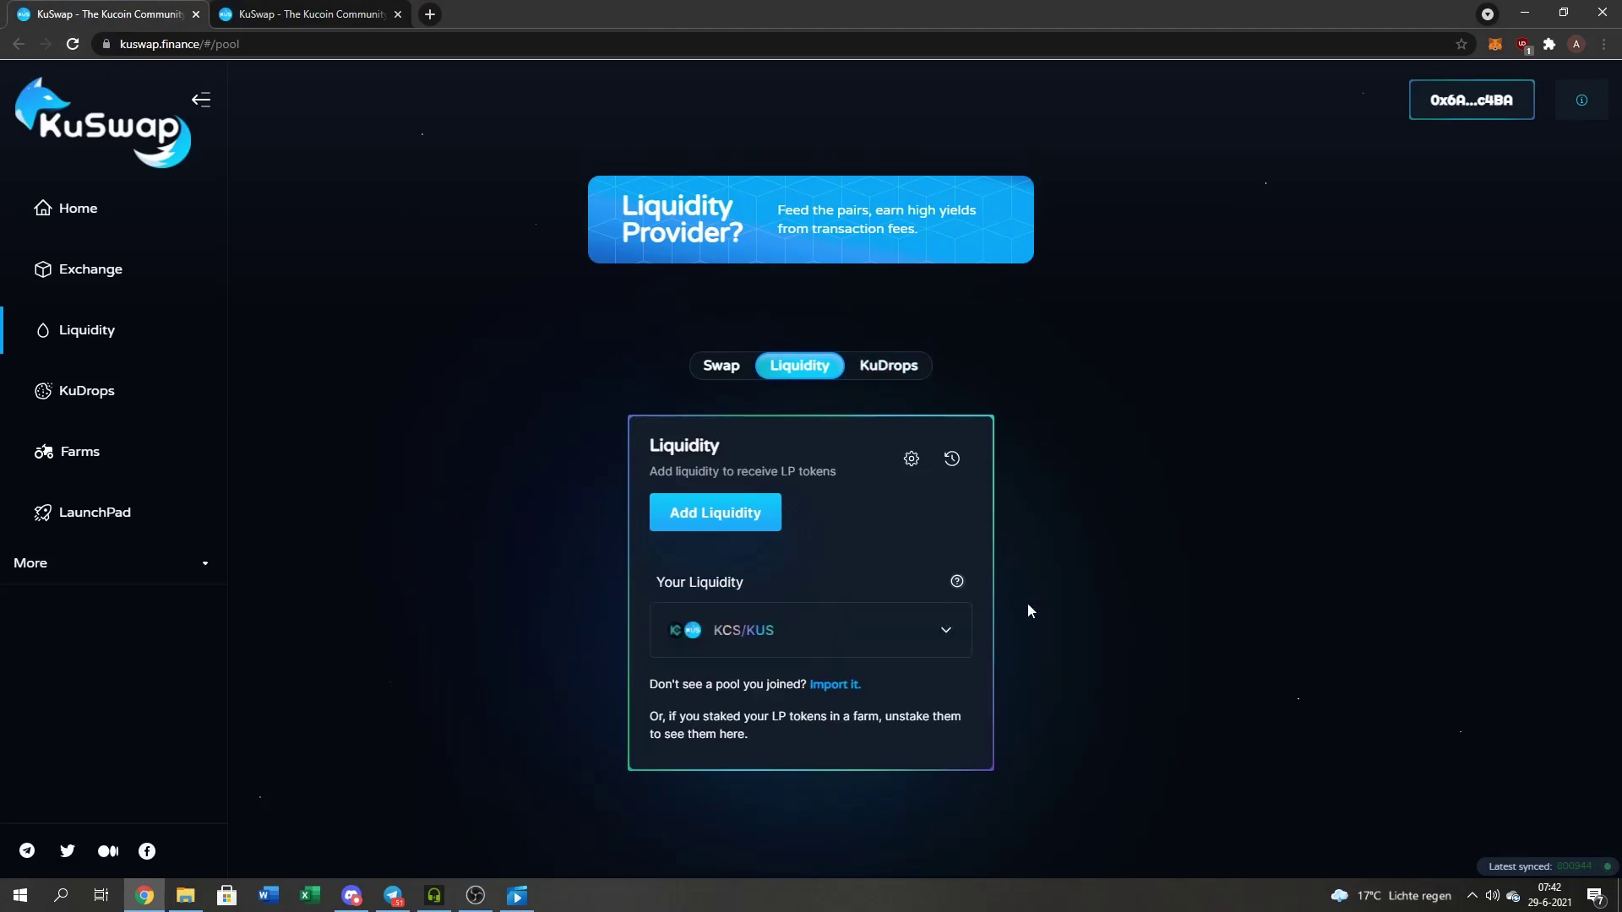
pyautogui.click(949, 633)
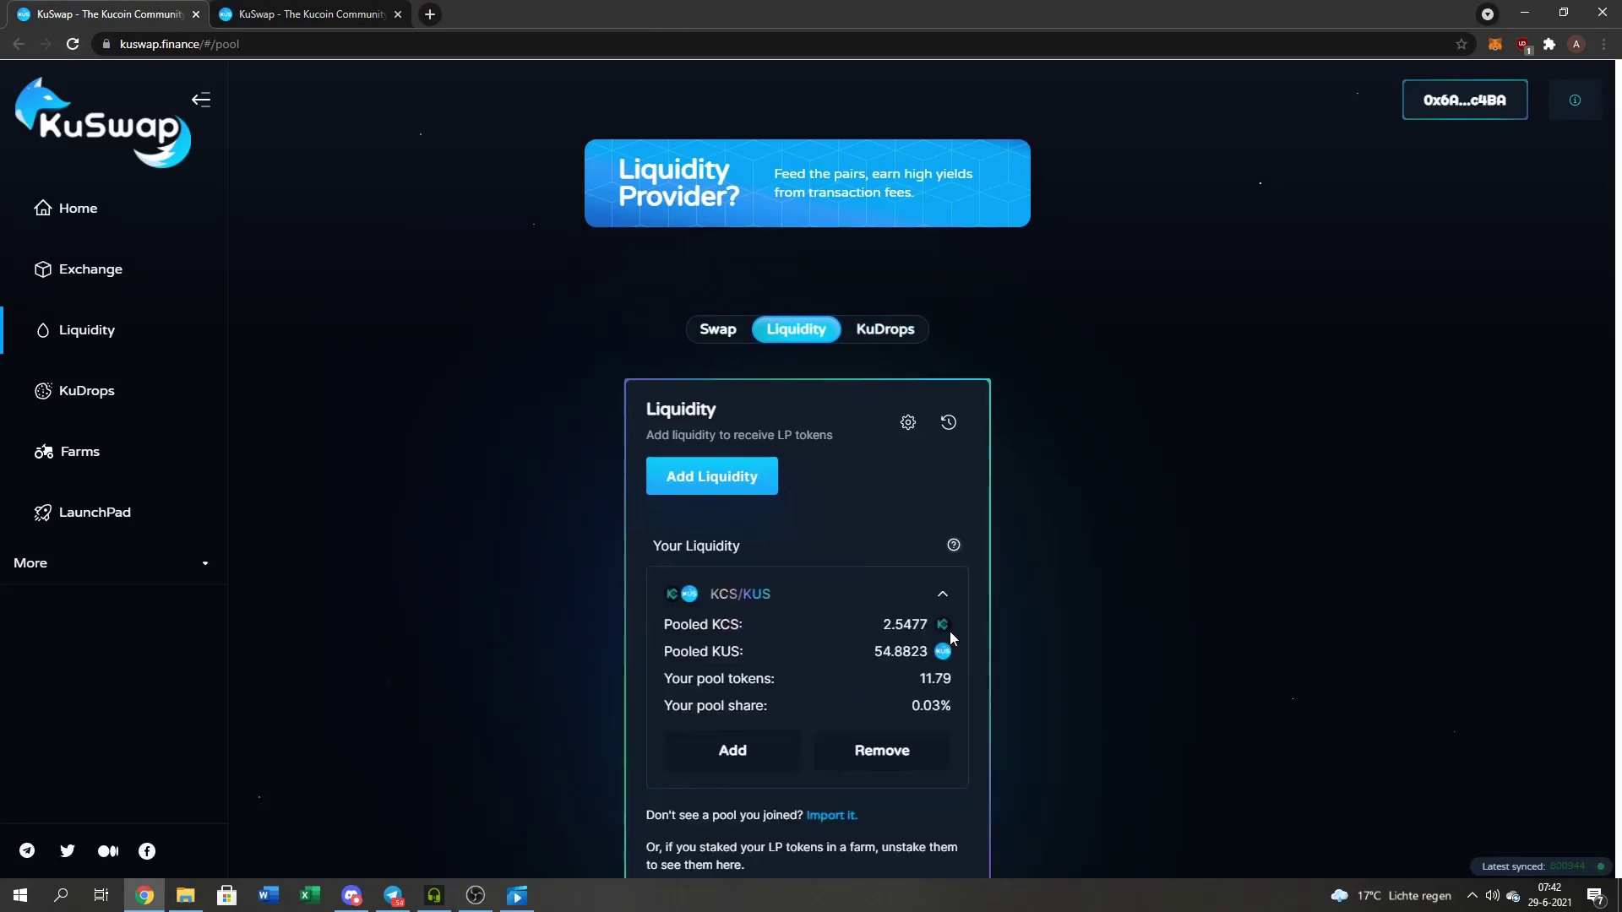
pyautogui.scroll(-1, 981, 657)
pyautogui.click(308, 10)
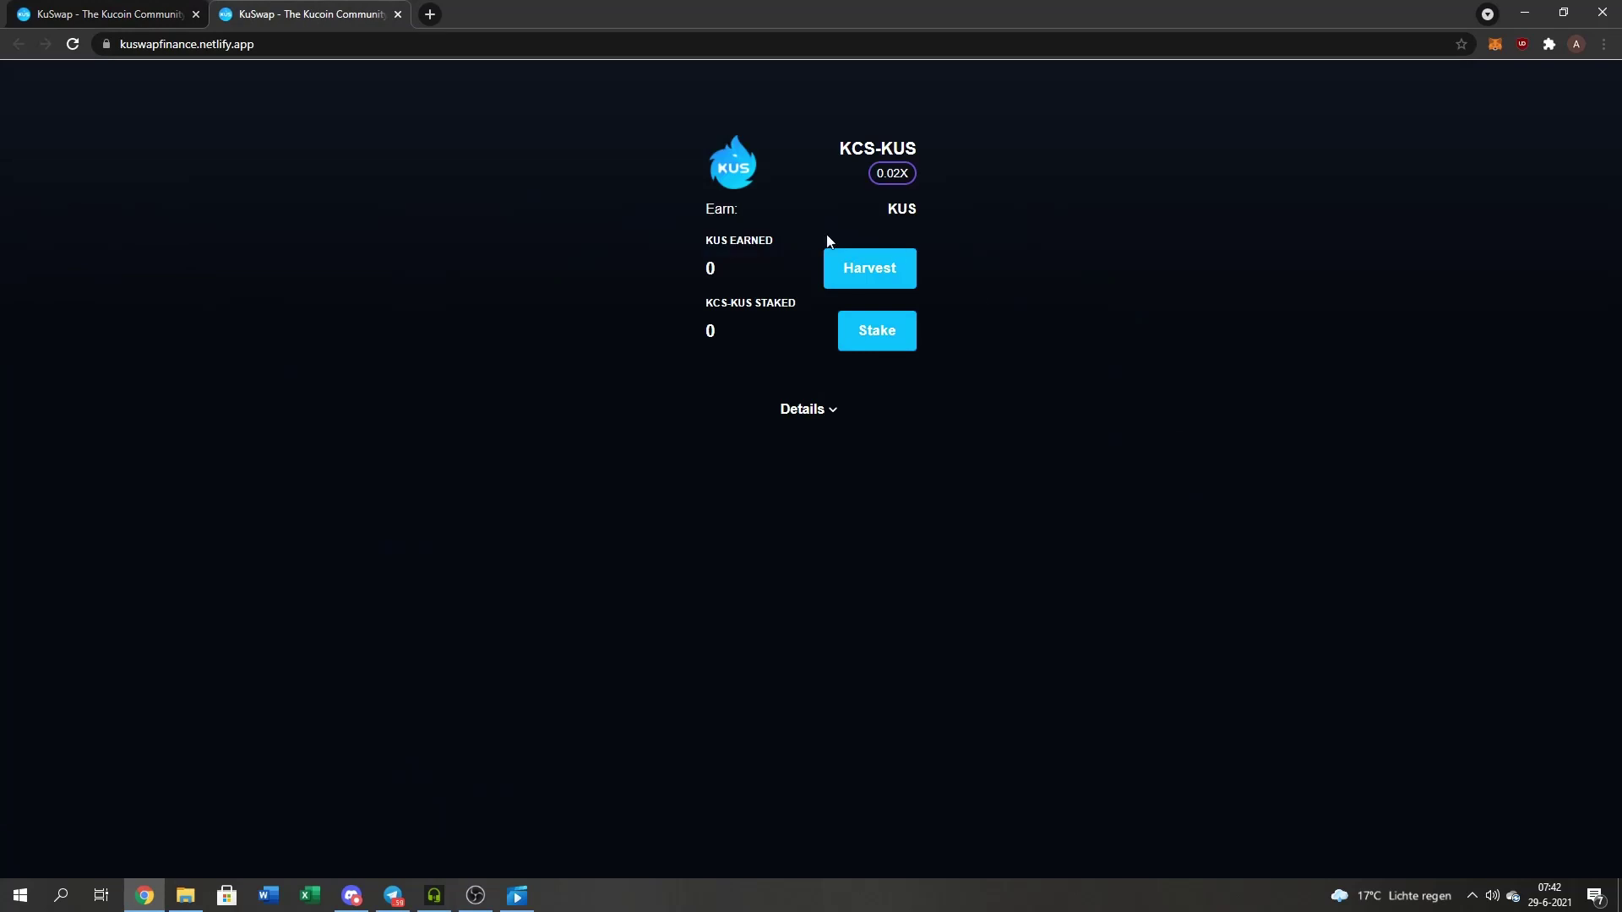
pyautogui.click(48, 14)
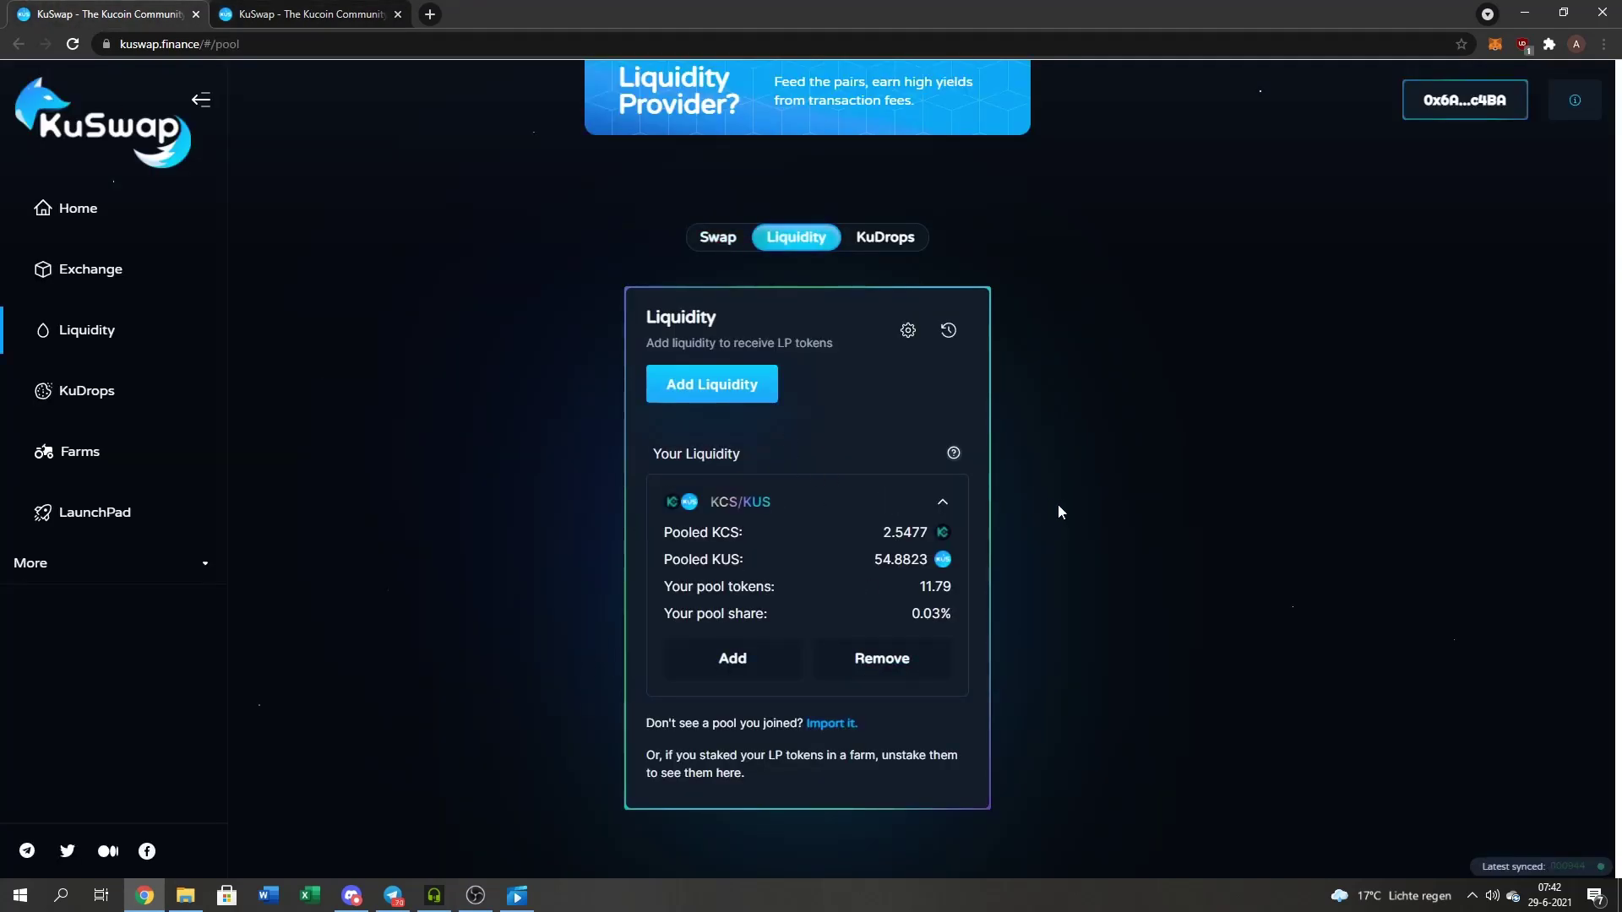
# Set KCS/KUS liquidity removal to 100% and approve the pool tokens in the wallet
pyautogui.click(898, 679)
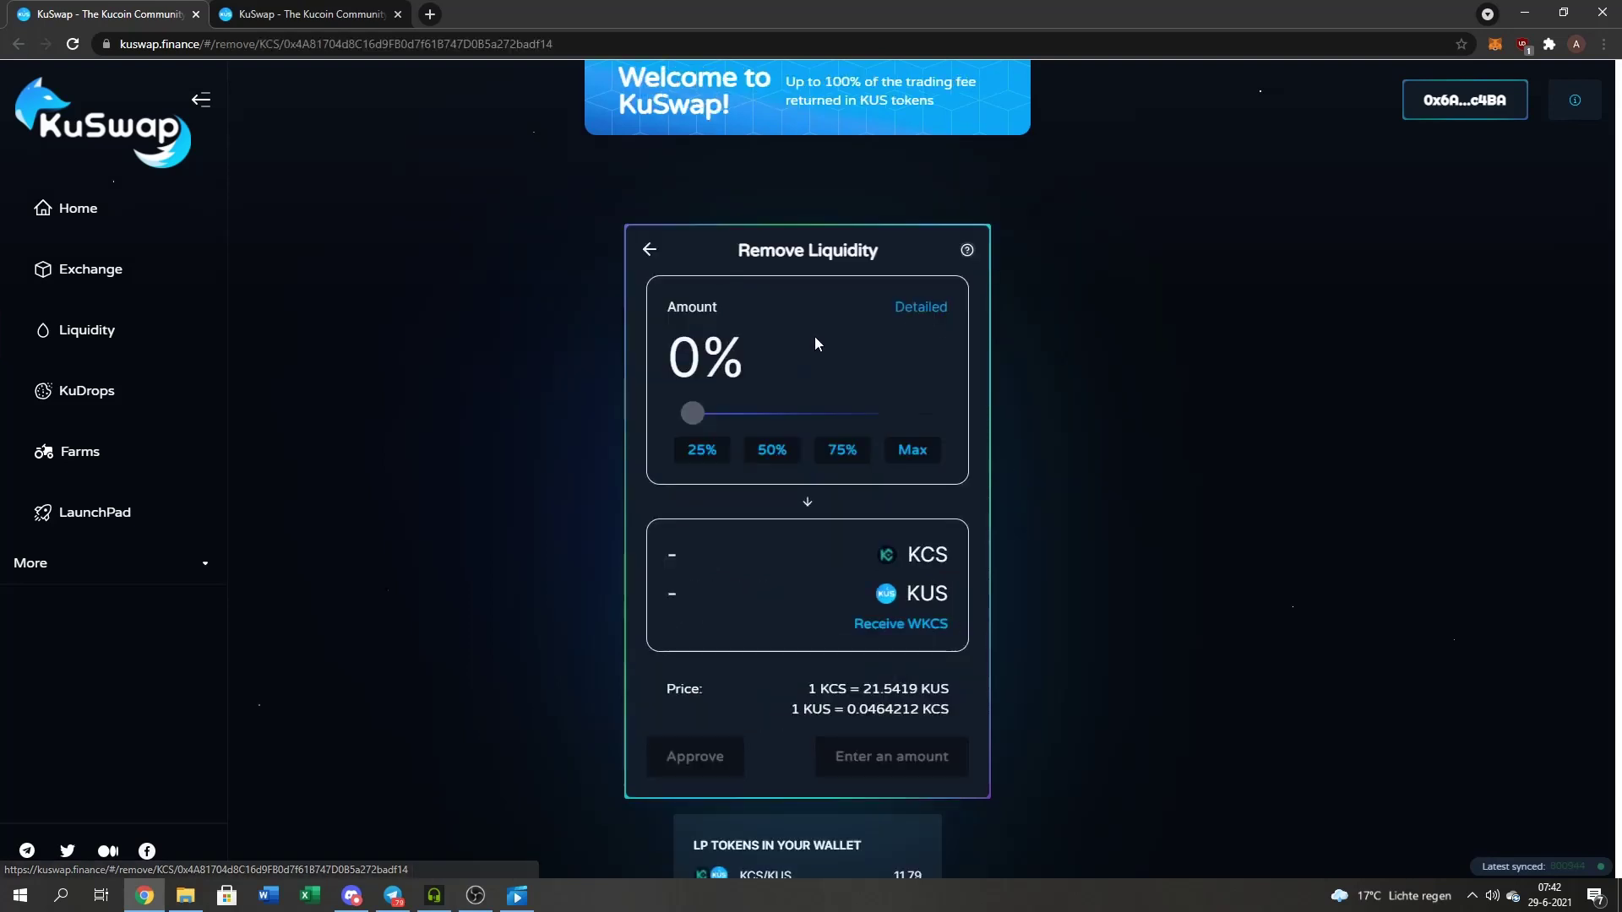
pyautogui.scroll(-2, 953, 411)
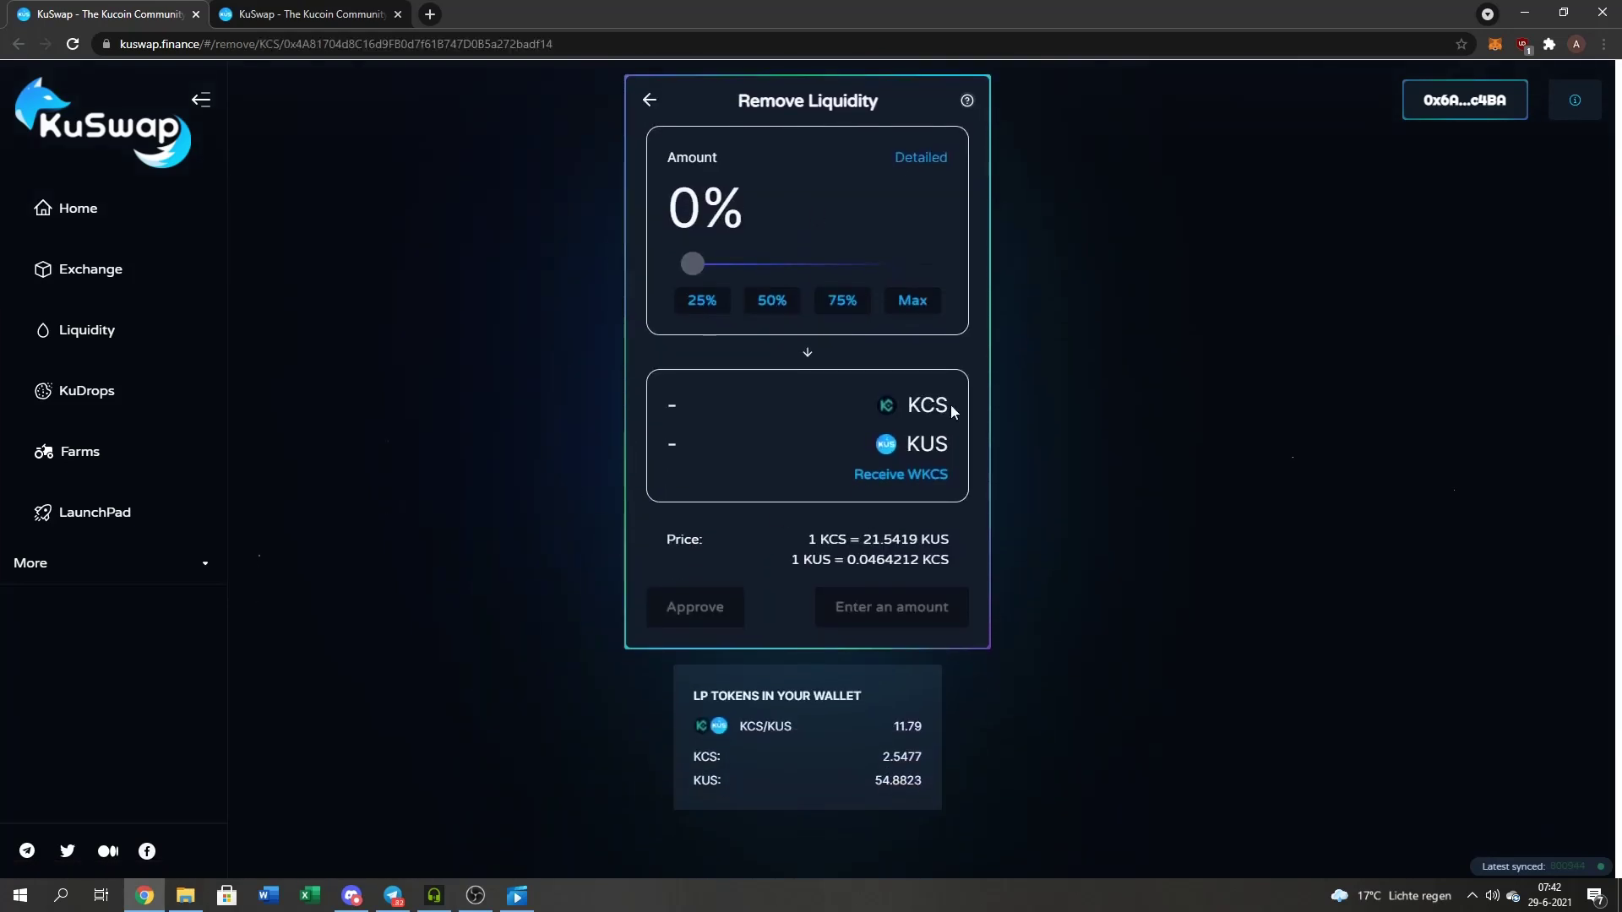
pyautogui.click(914, 302)
pyautogui.click(683, 608)
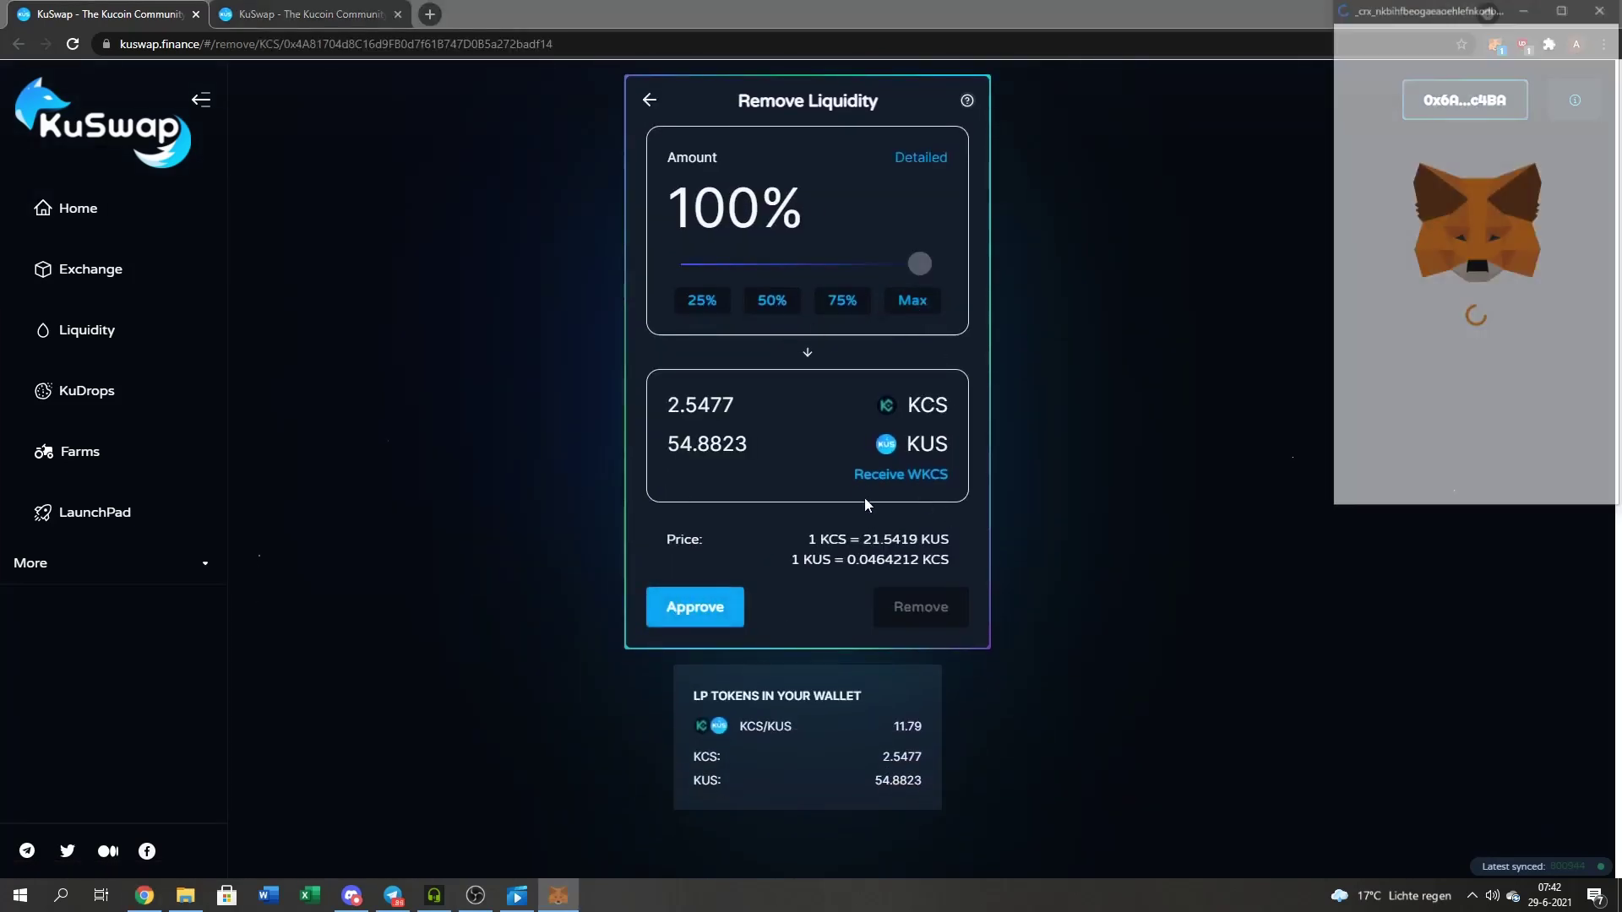
pyautogui.click(1545, 475)
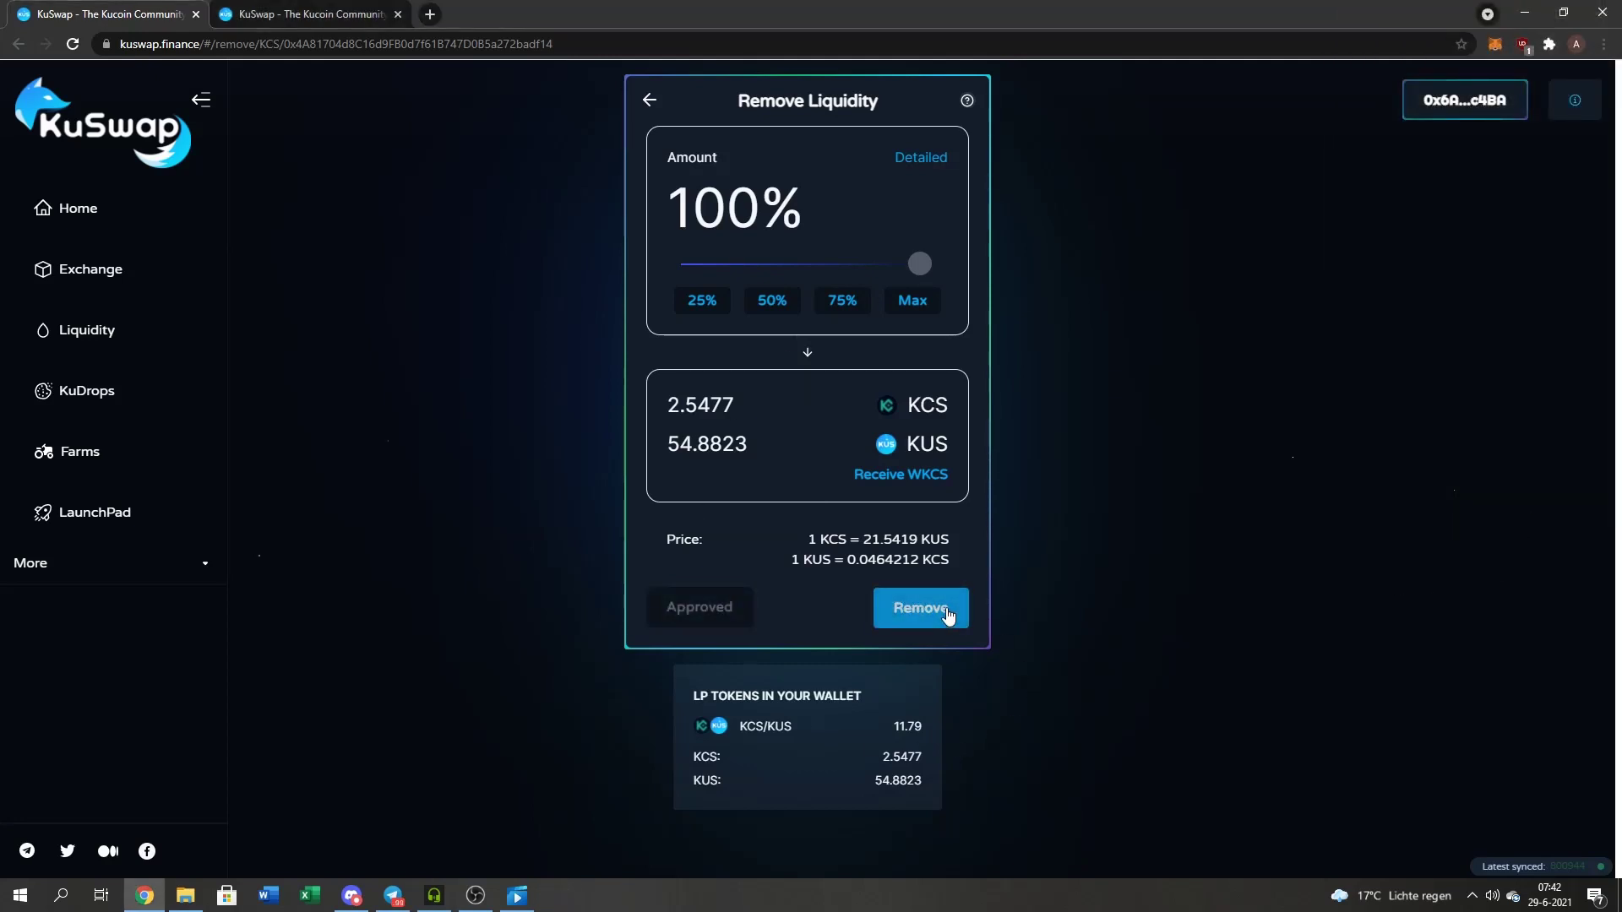
# Review the 2.5477 KCS and 54.8823 KUS to receive and confirm the removal in MetaMask
pyautogui.click(946, 609)
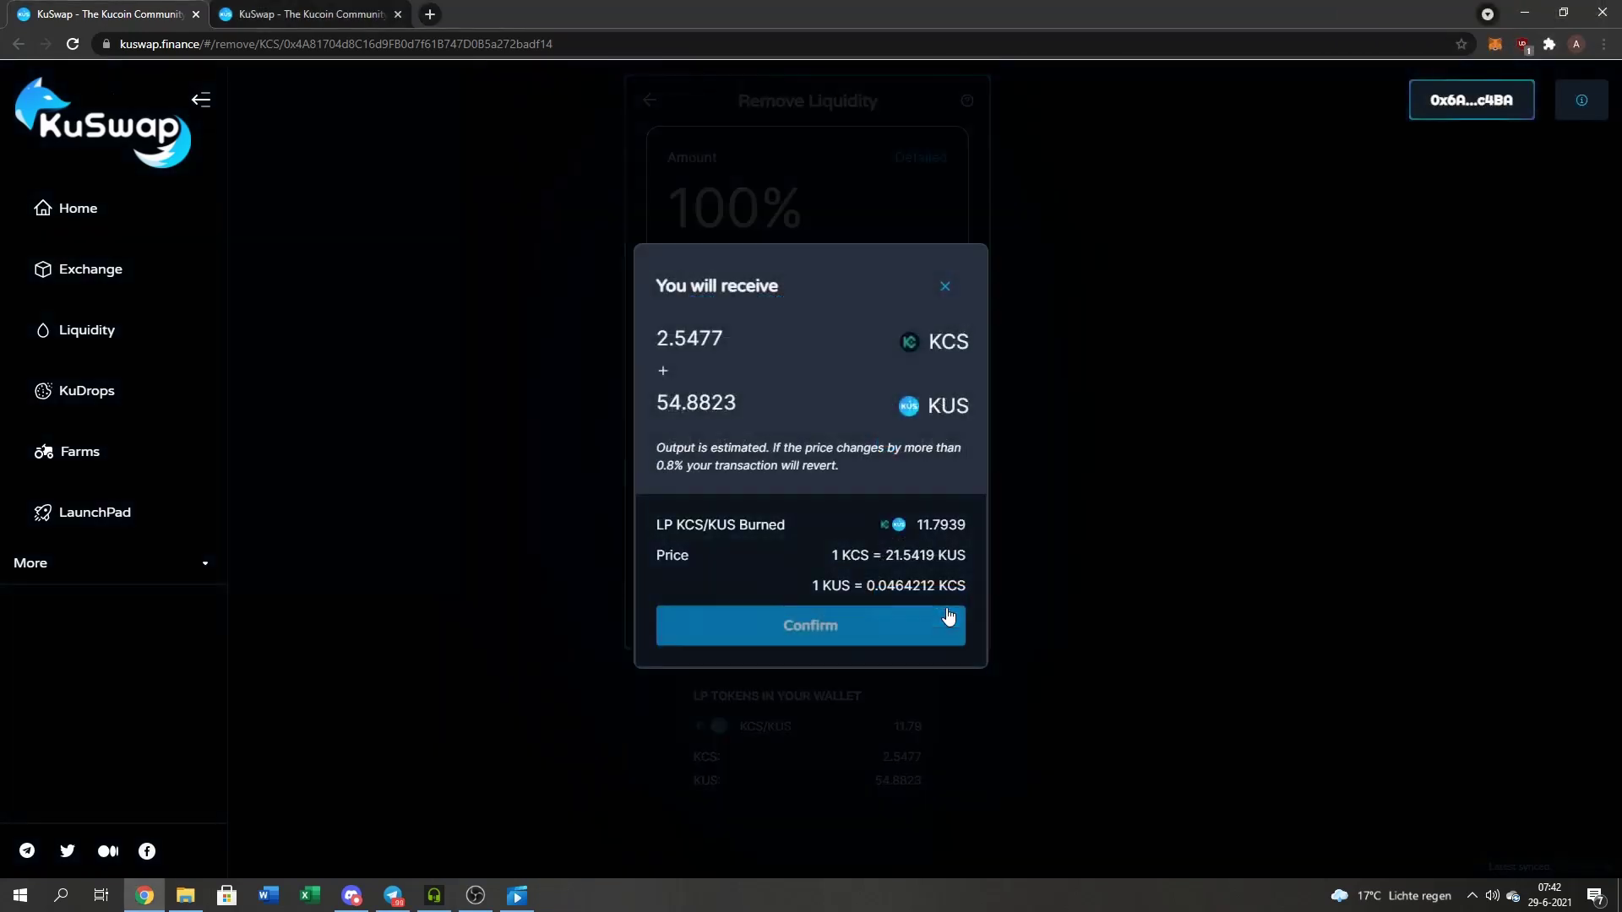
pyautogui.doubleClick(656, 339)
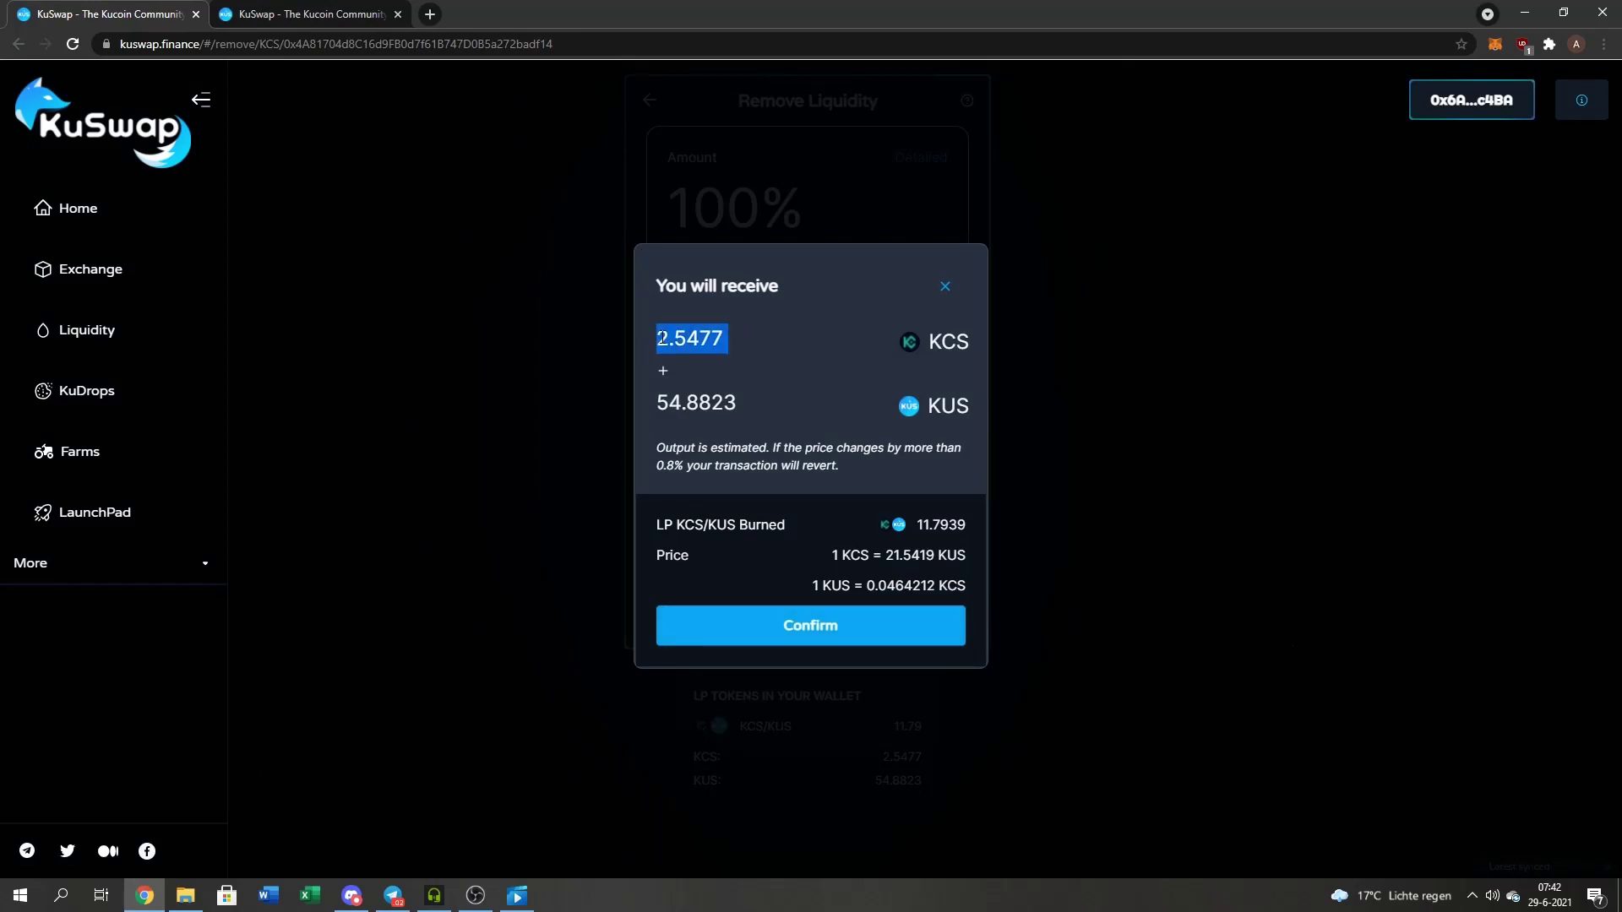
pyautogui.doubleClick(660, 405)
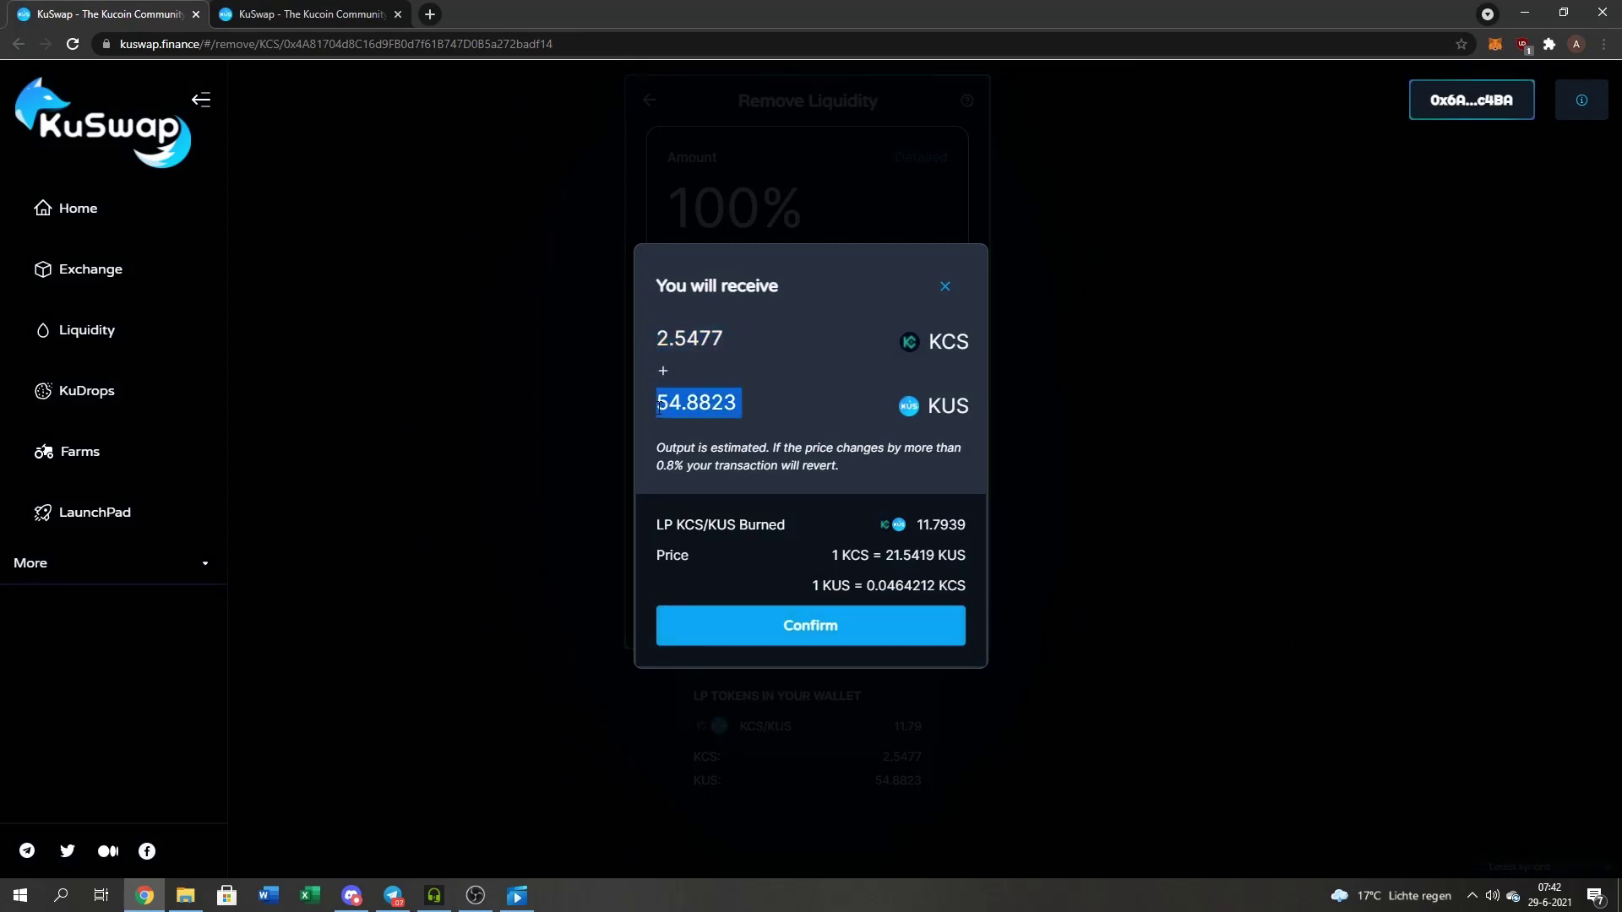
pyautogui.click(768, 638)
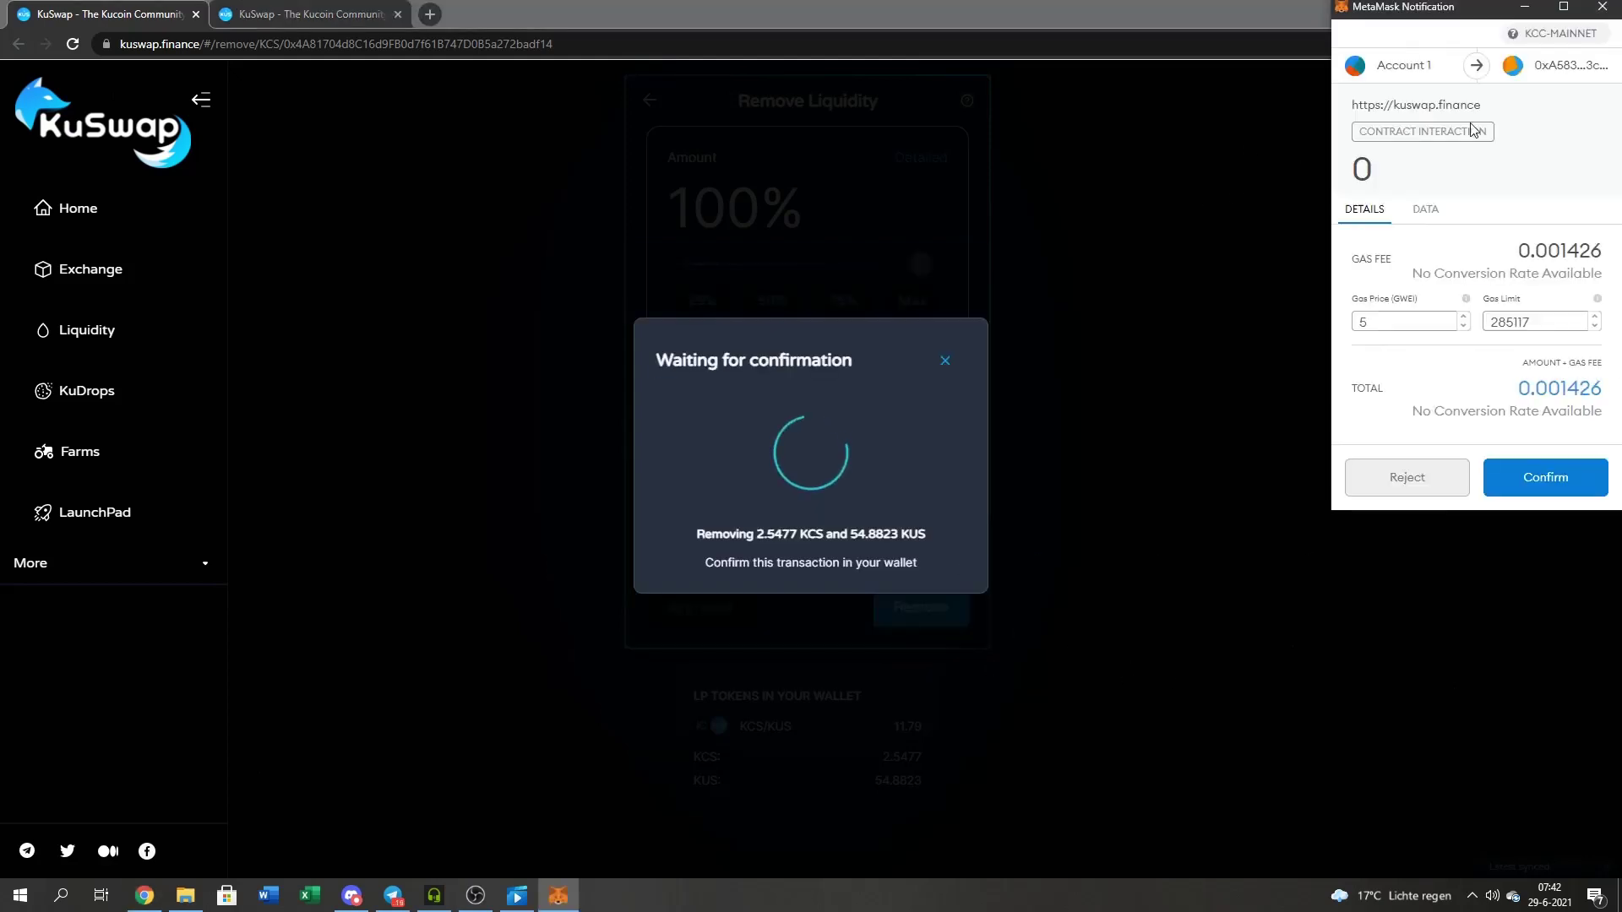
pyautogui.click(1546, 490)
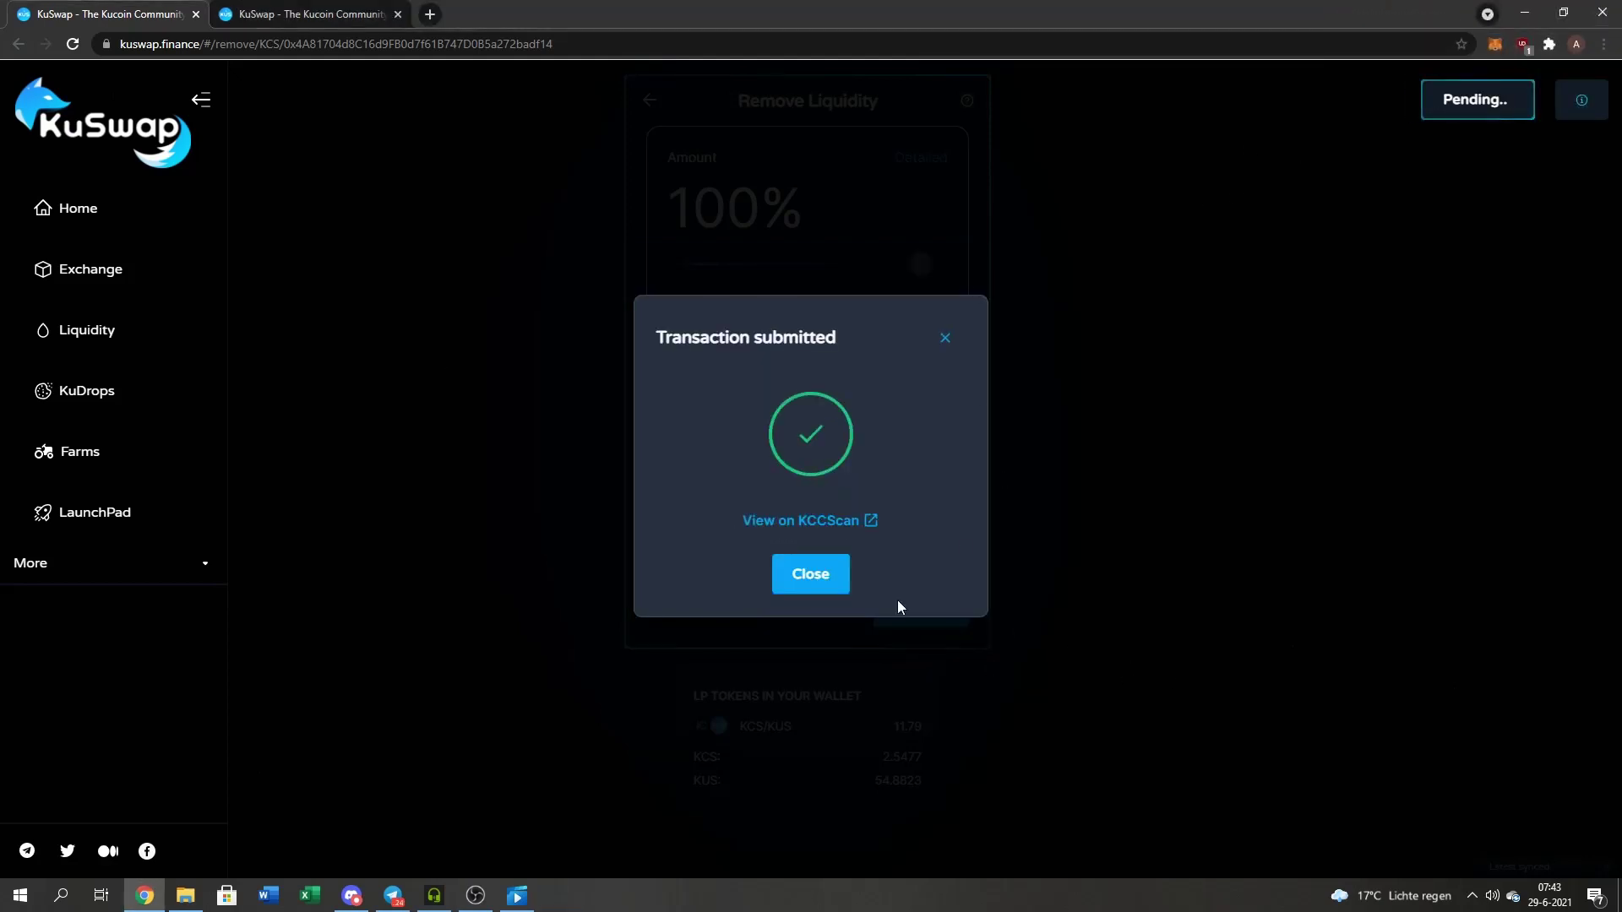
pyautogui.click(799, 588)
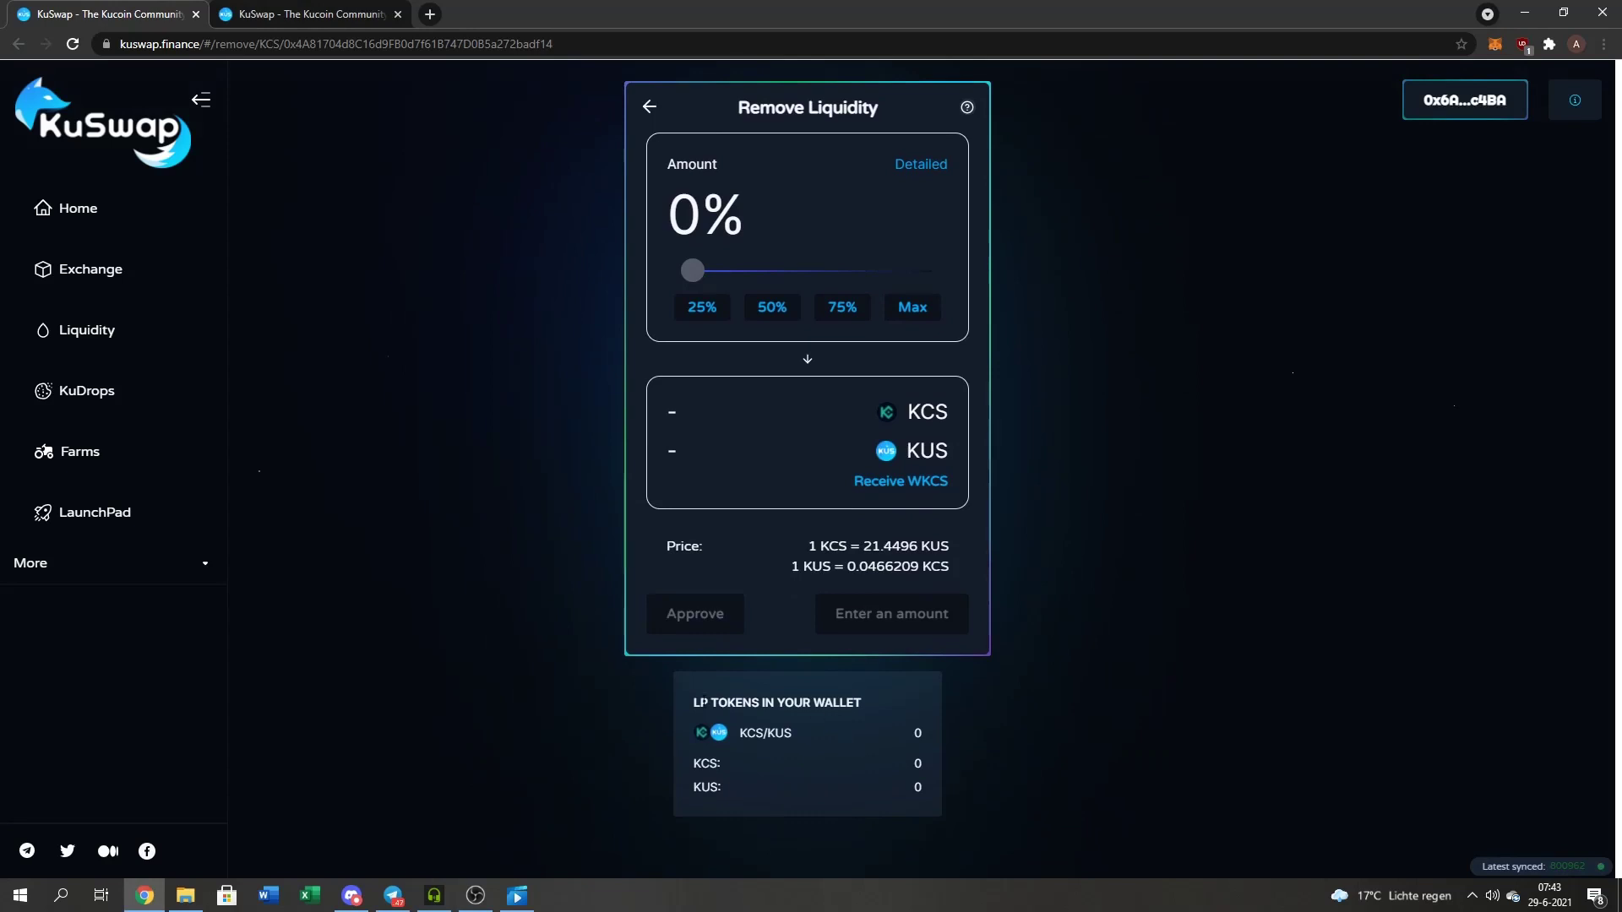
# Highlight the LP Tokens in Your Wallet panel showing 0 KCS/KUS
pyautogui.moveTo(688, 703); pyautogui.dragTo(940, 787)
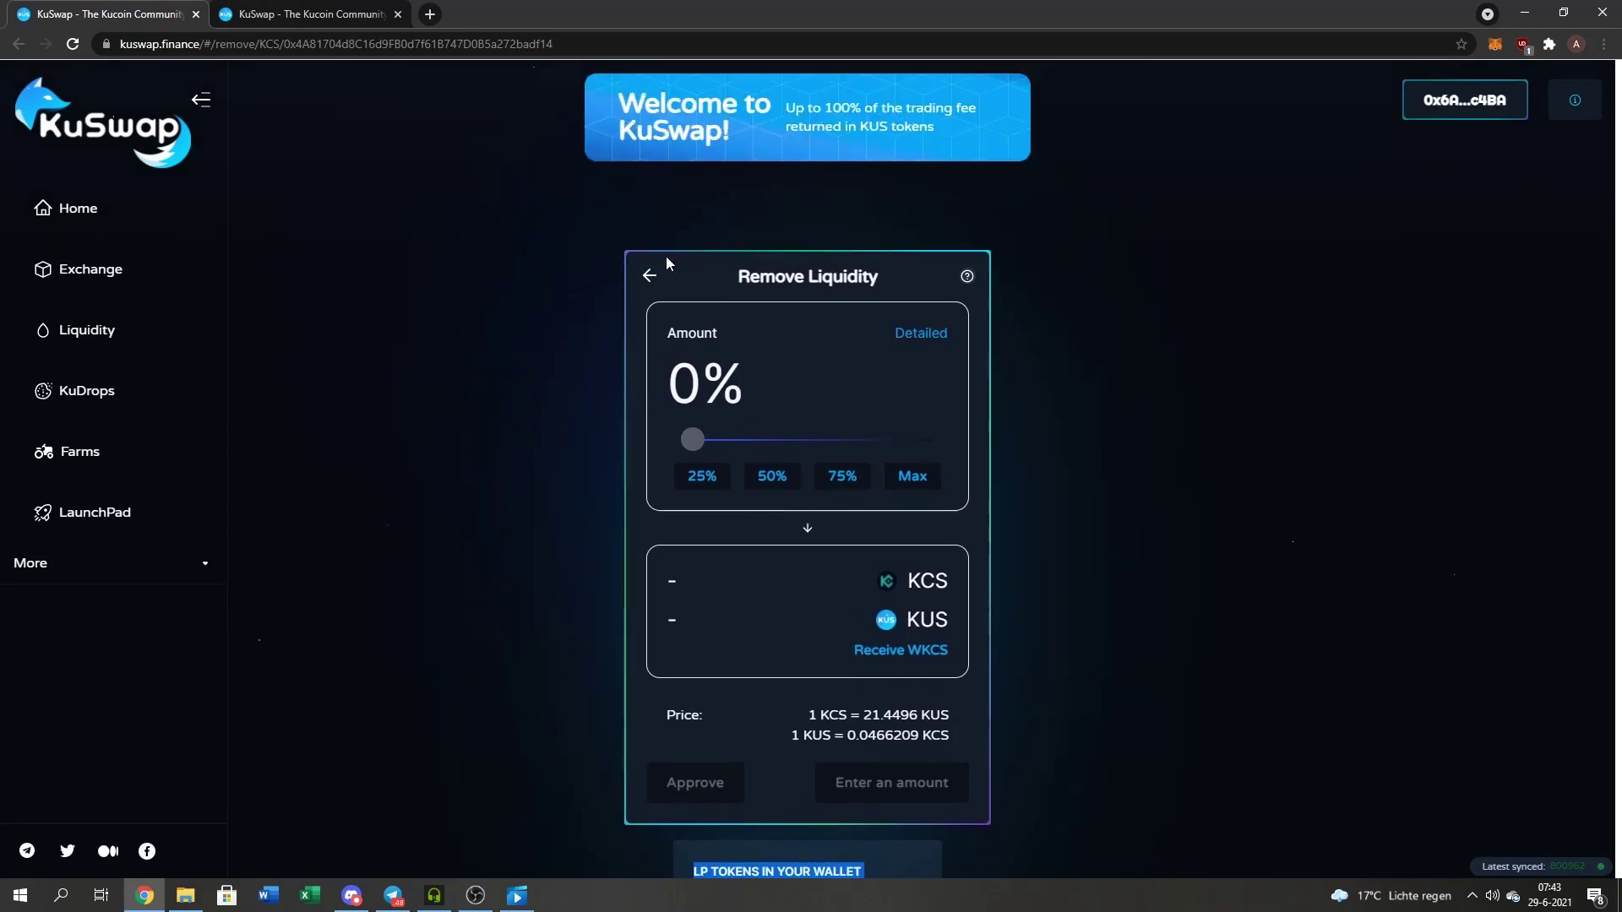
# On the Swap page, choose KUS and reverse direction to sell KUS for KCS
pyautogui.click(651, 269)
pyautogui.click(748, 372)
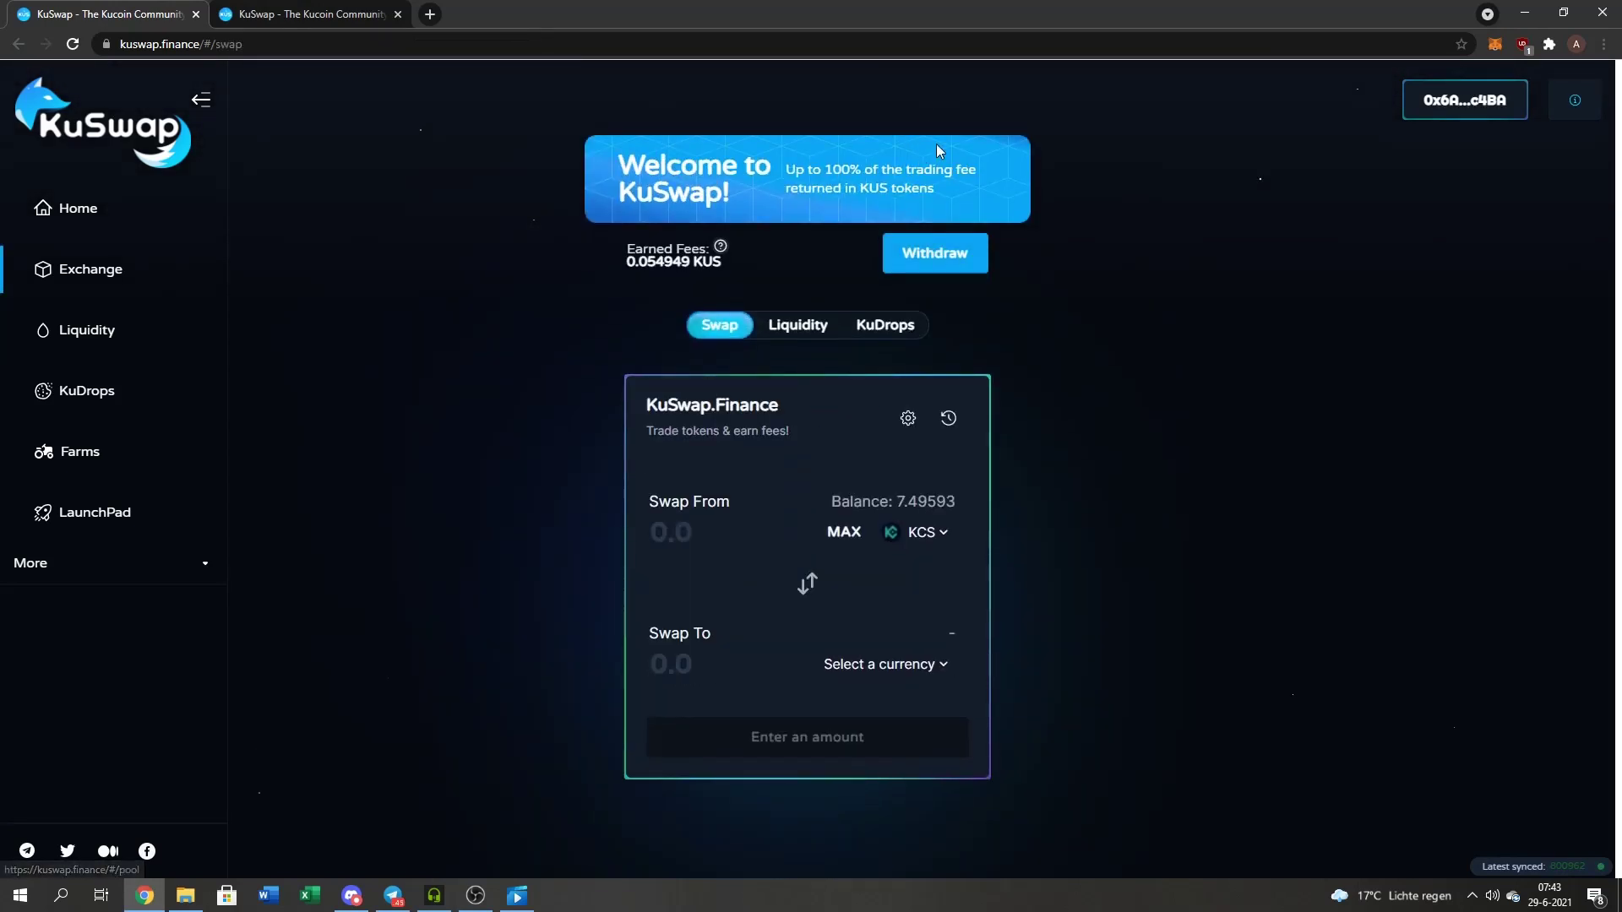
pyautogui.click(931, 643)
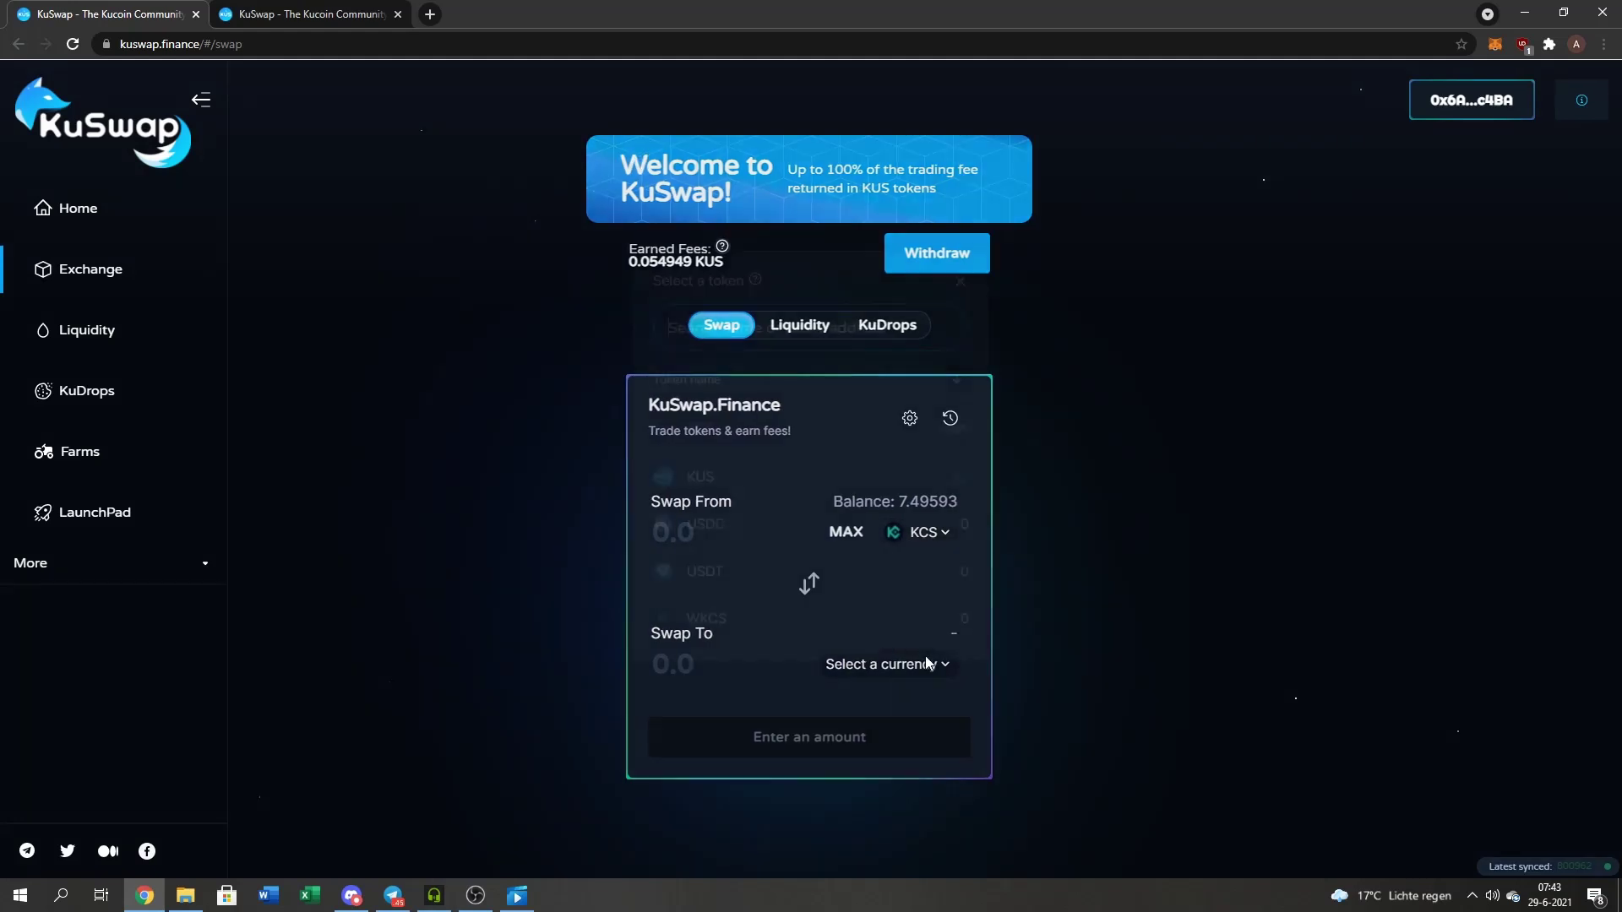
pyautogui.click(835, 492)
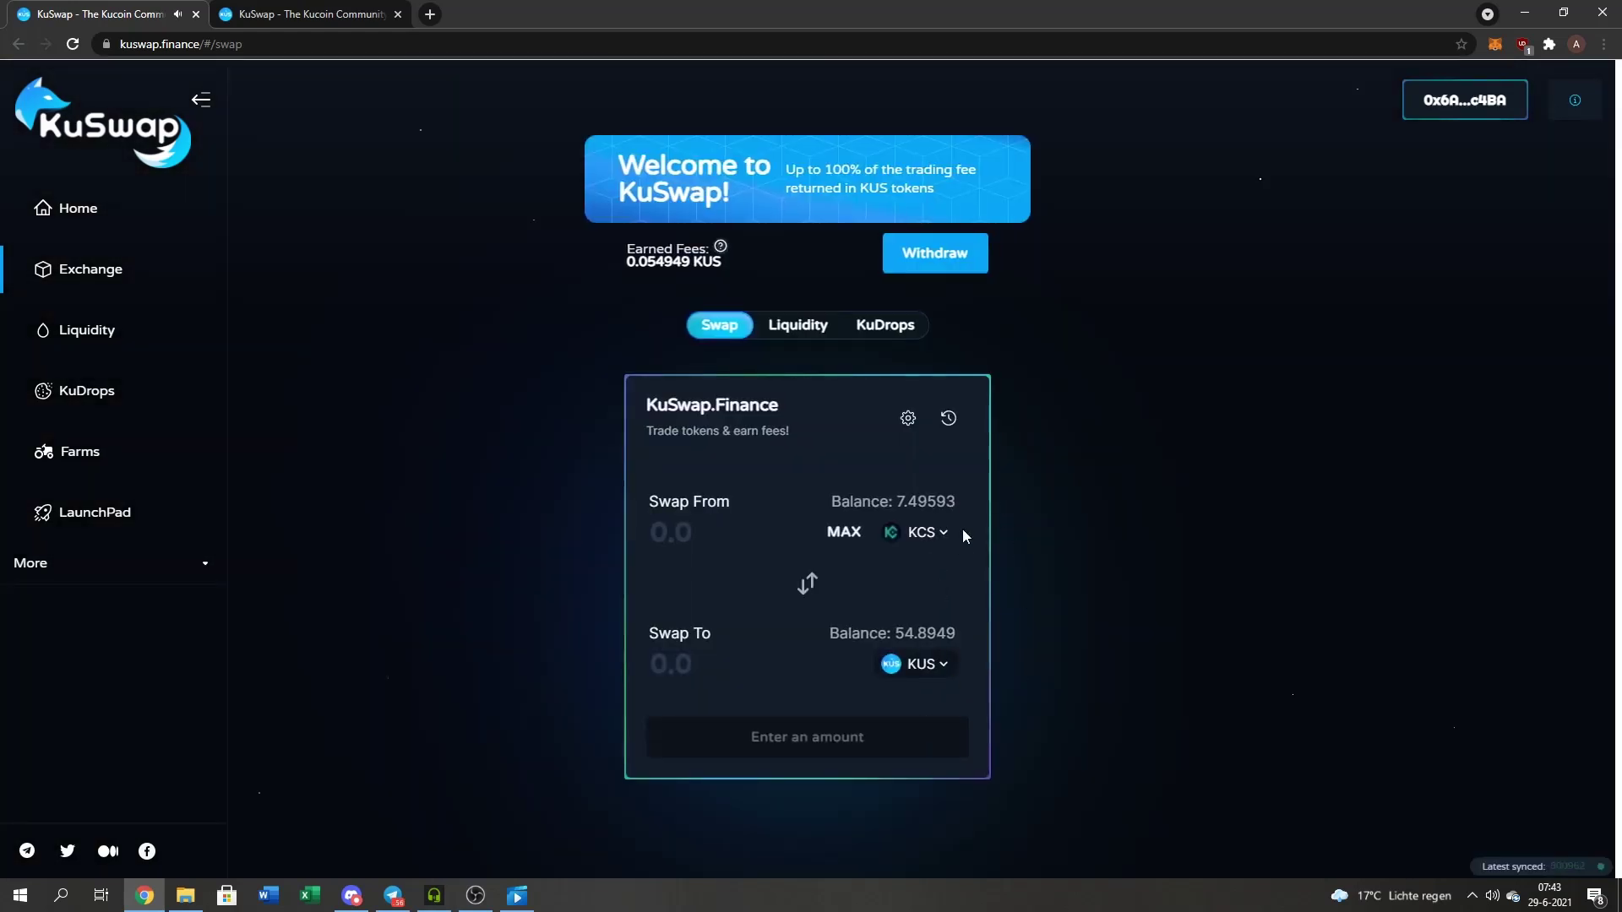
pyautogui.click(808, 582)
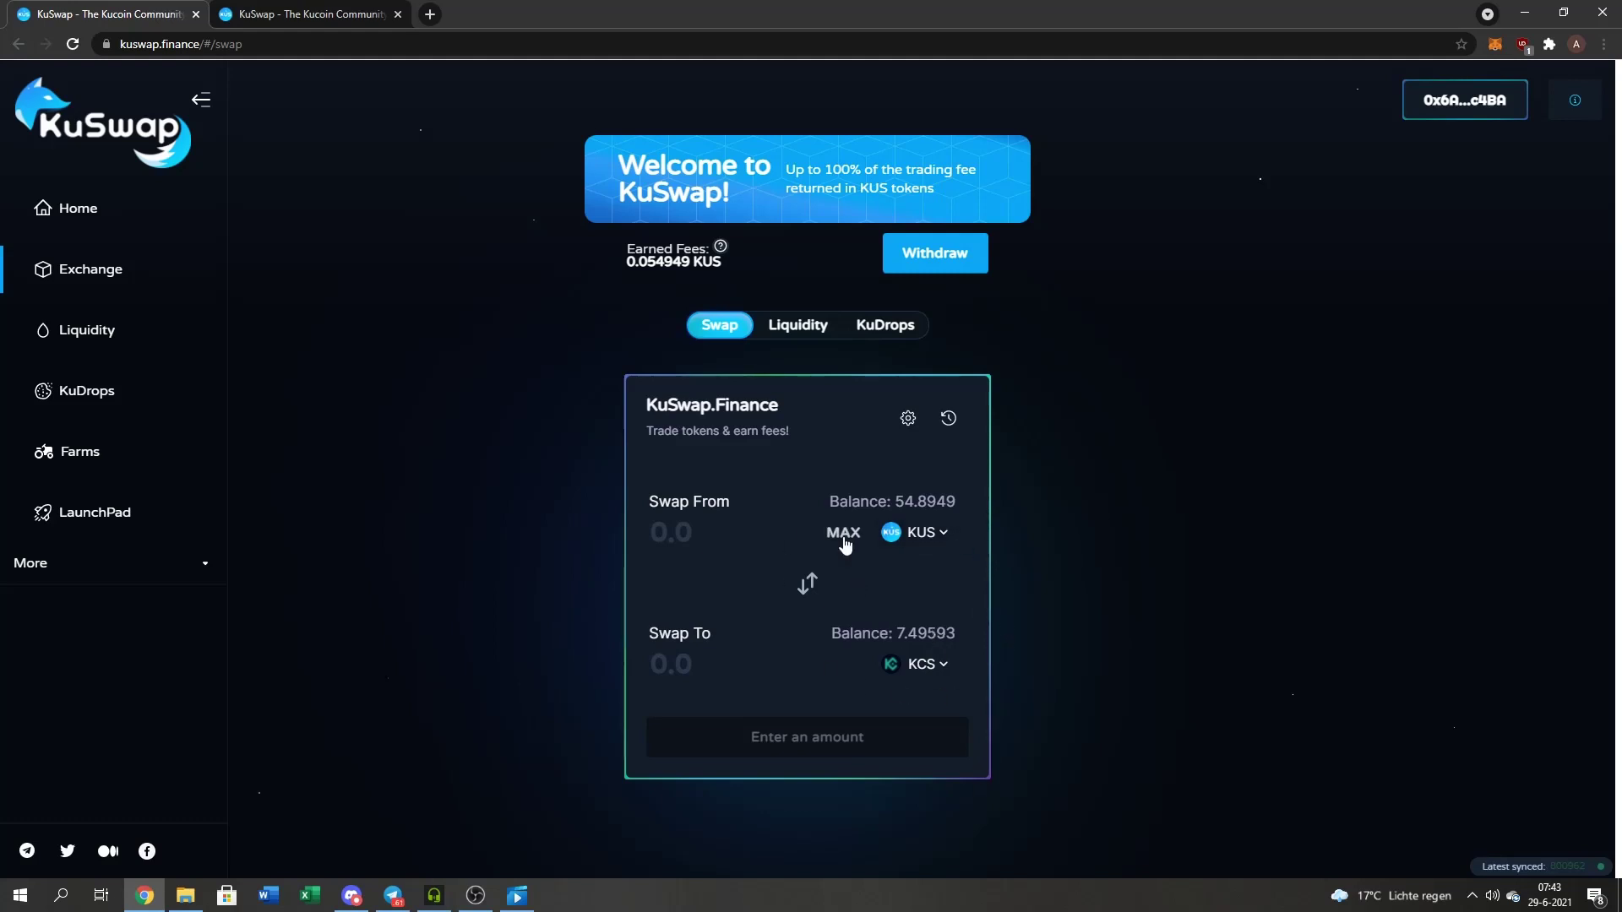
# Swap the full 54.8949 KUS for about 2.55599 KCS, confirming in MetaMask
pyautogui.click(845, 545)
pyautogui.scroll(-1, 841, 713)
pyautogui.click(894, 667)
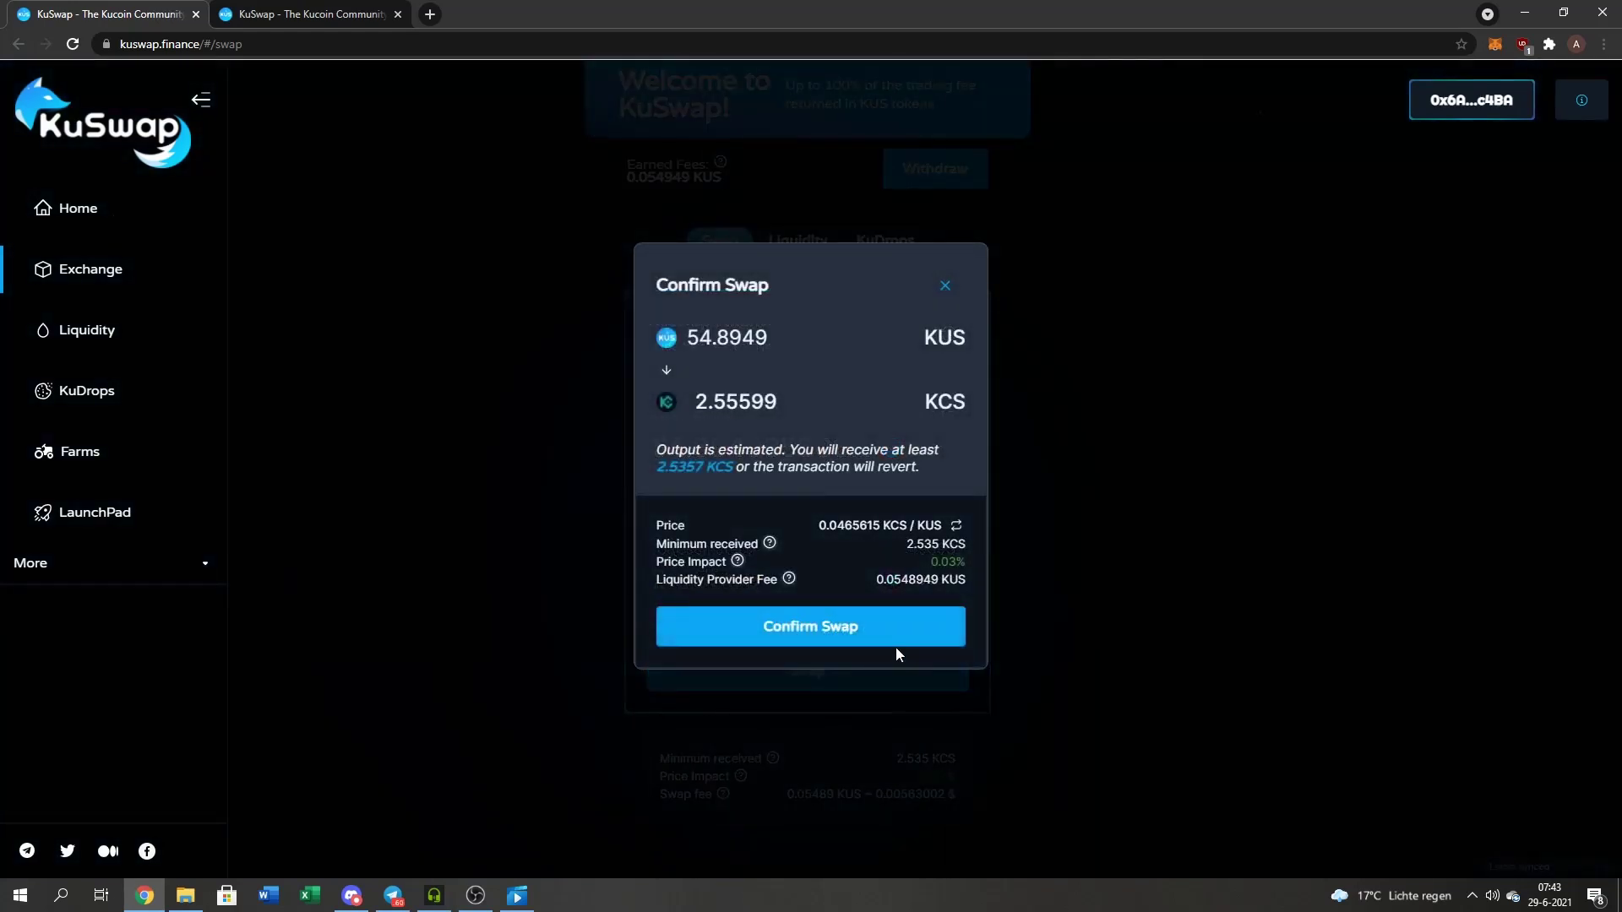
pyautogui.click(879, 642)
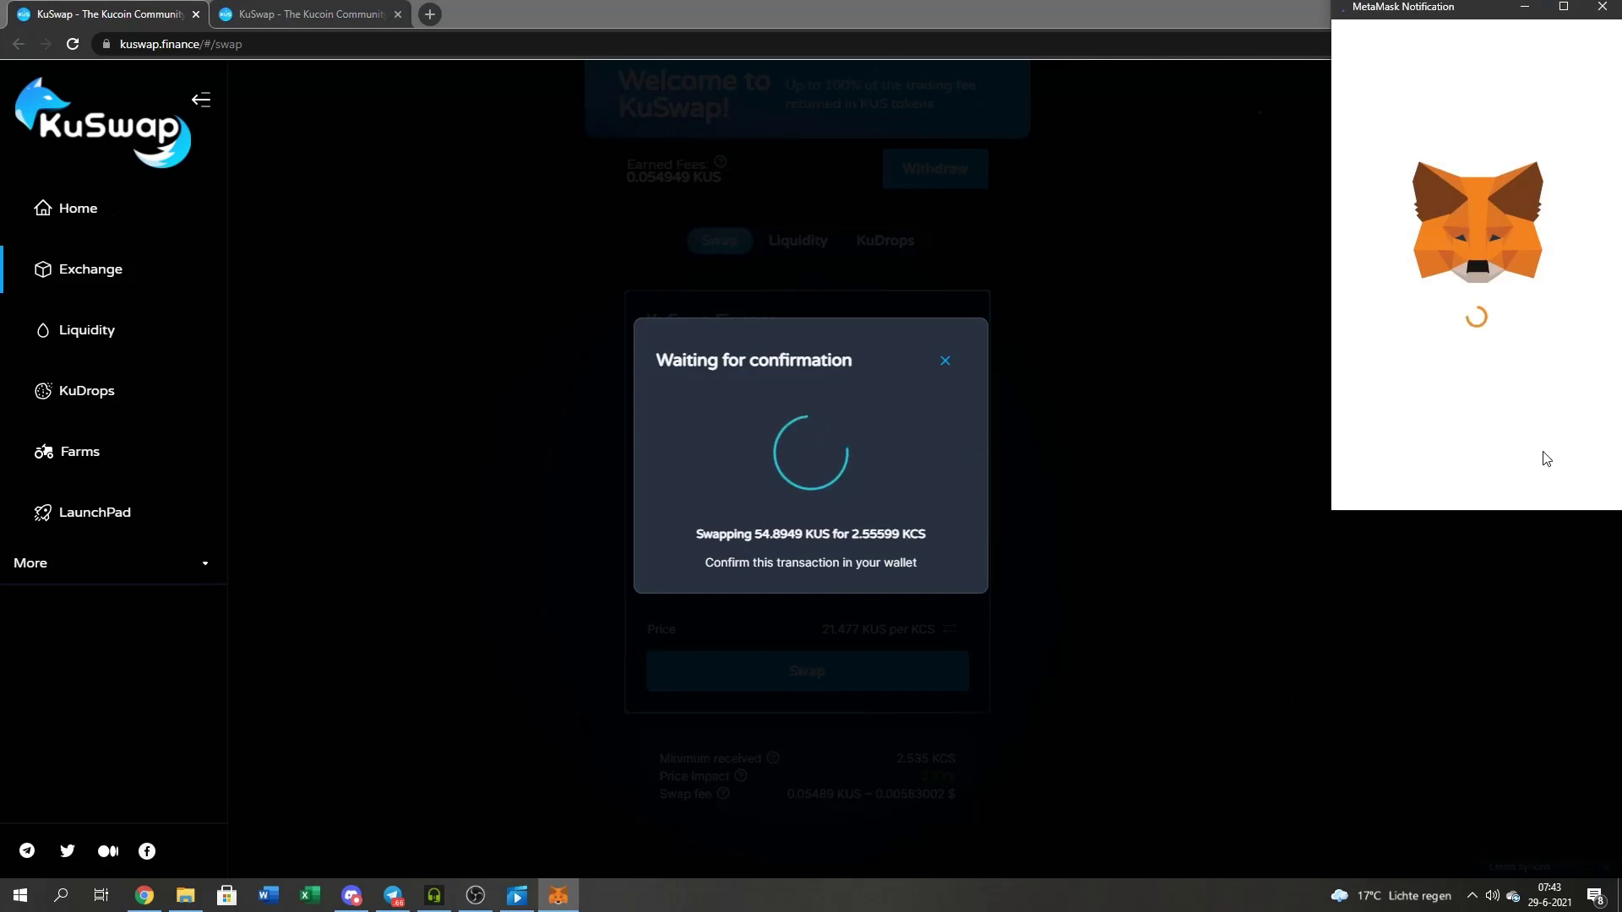
pyautogui.click(1573, 487)
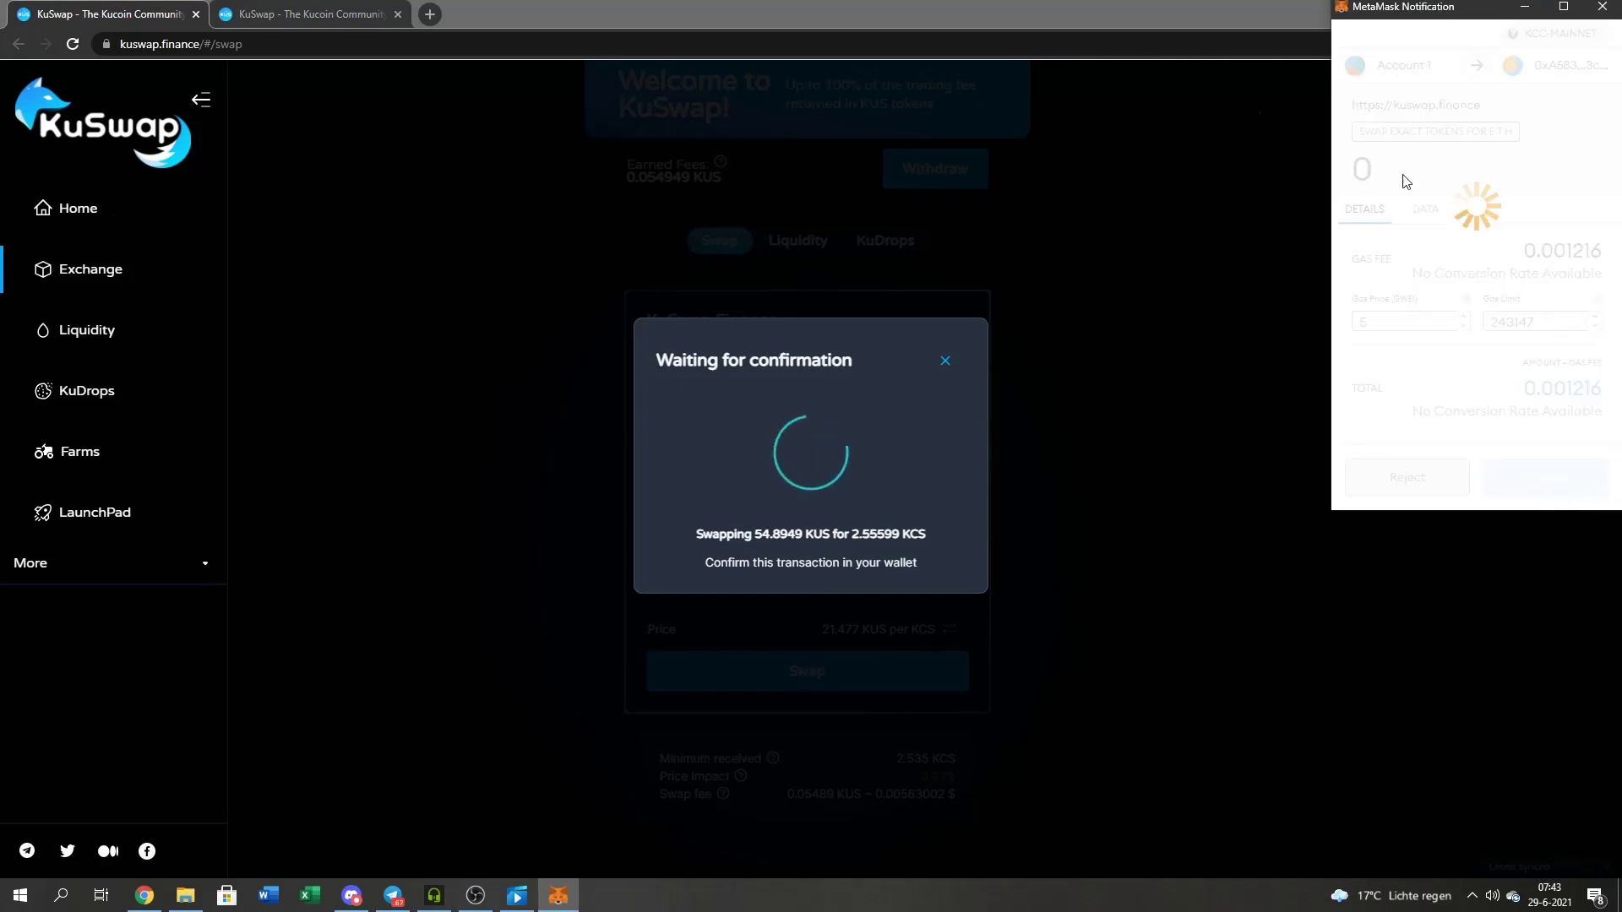
pyautogui.click(813, 589)
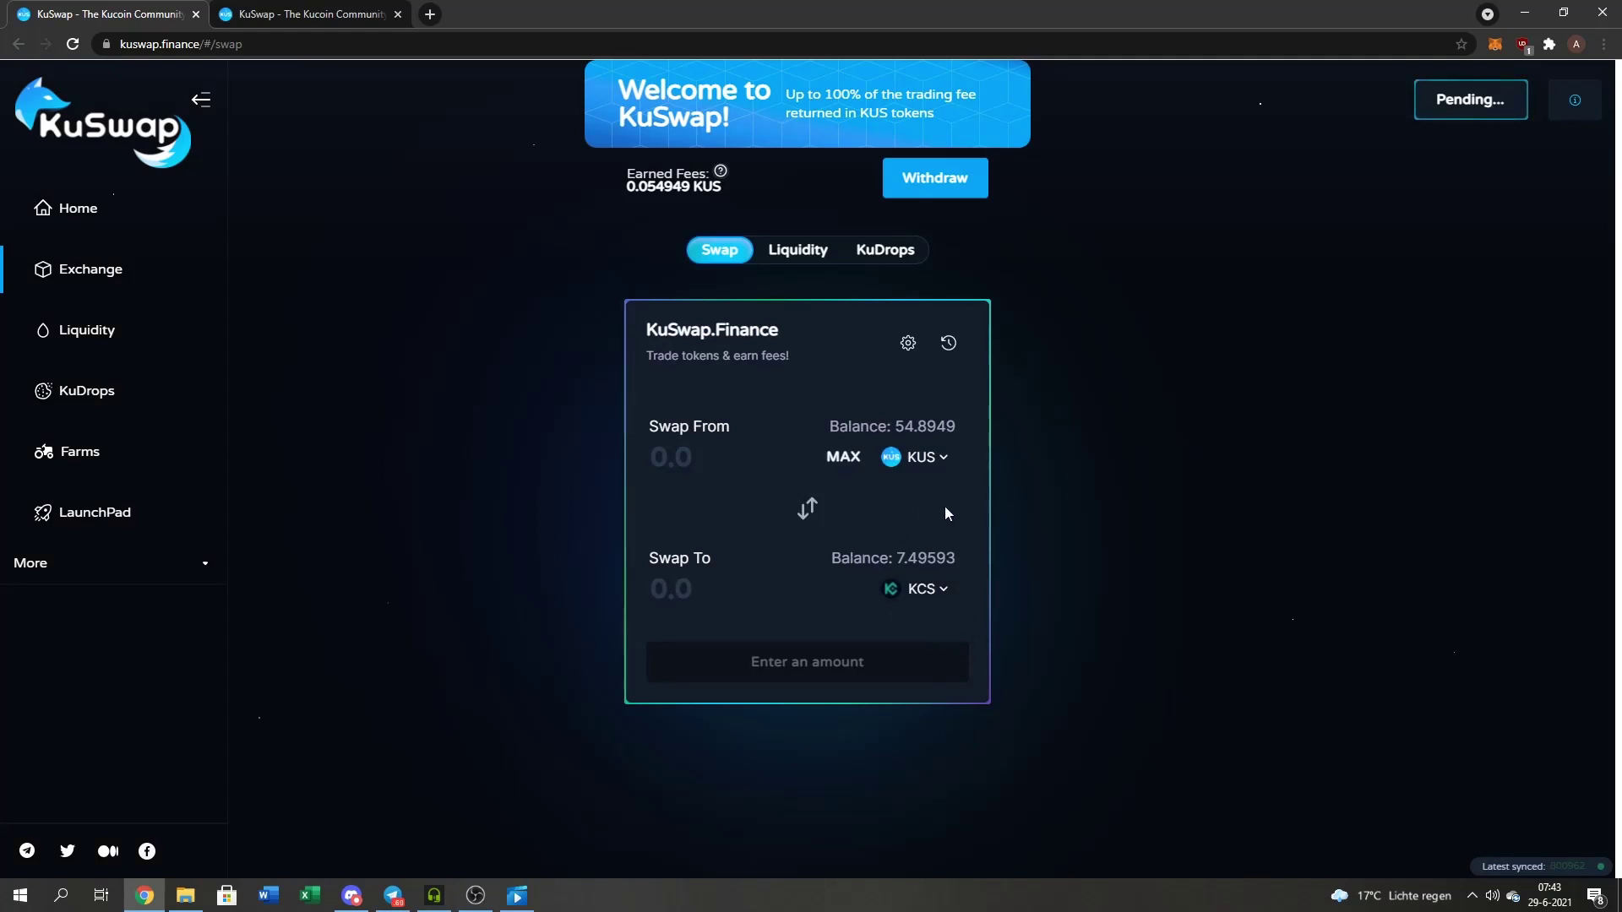
# Dismiss the antivirus popup and the confirmed 54.8 KUS to 2.55 KCS swap notice
pyautogui.scroll(1, 899, 250)
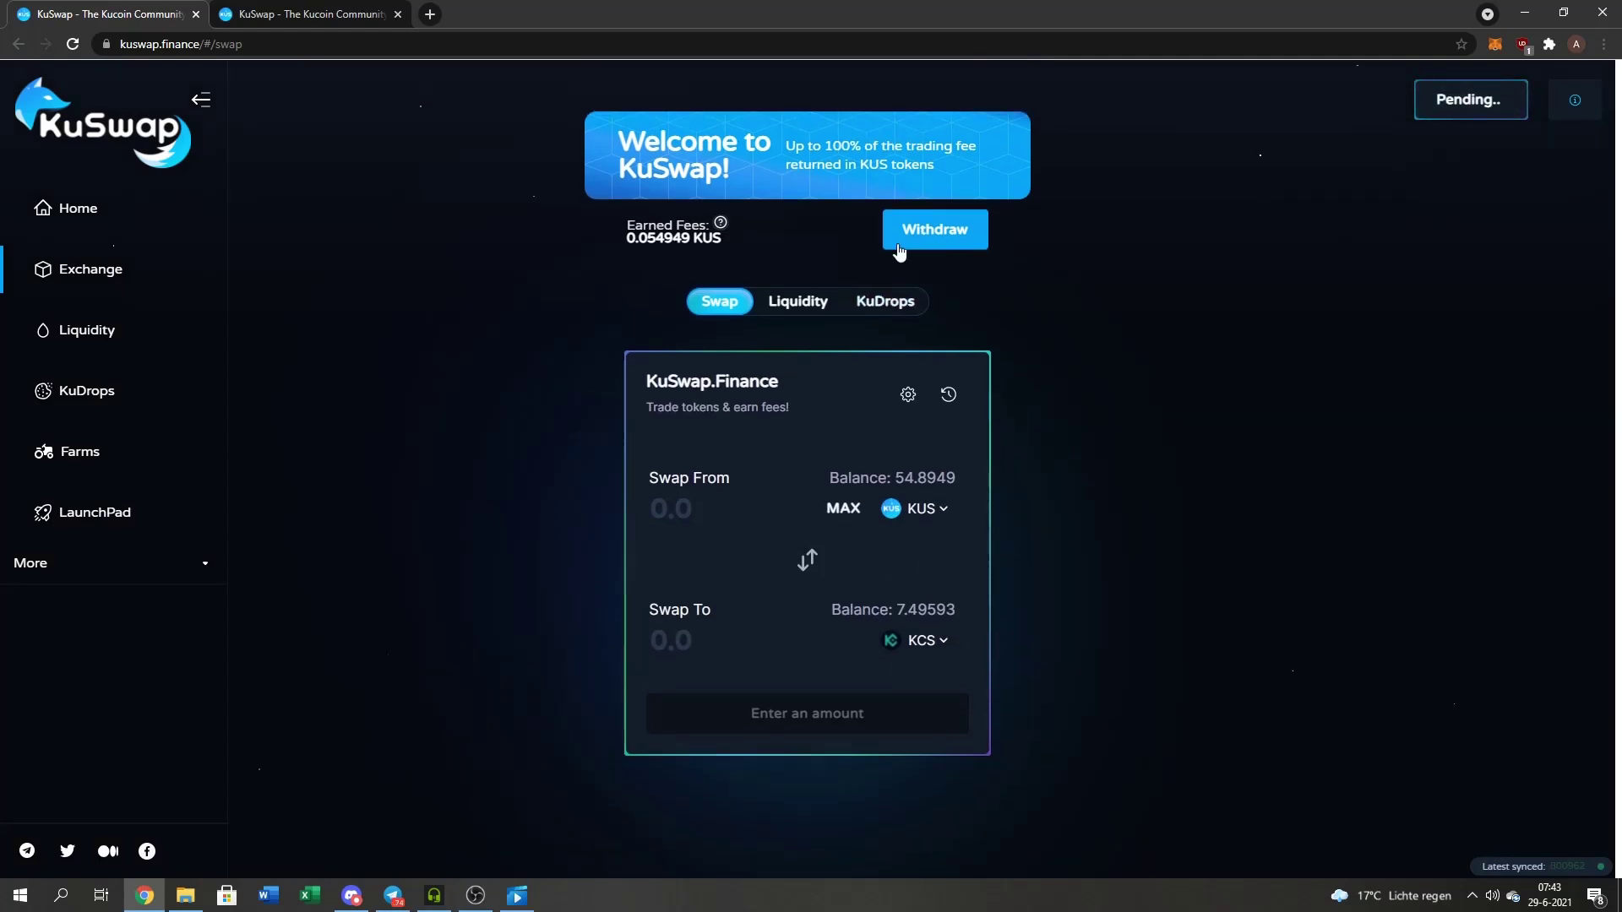
pyautogui.scroll(-1, 1164, 434)
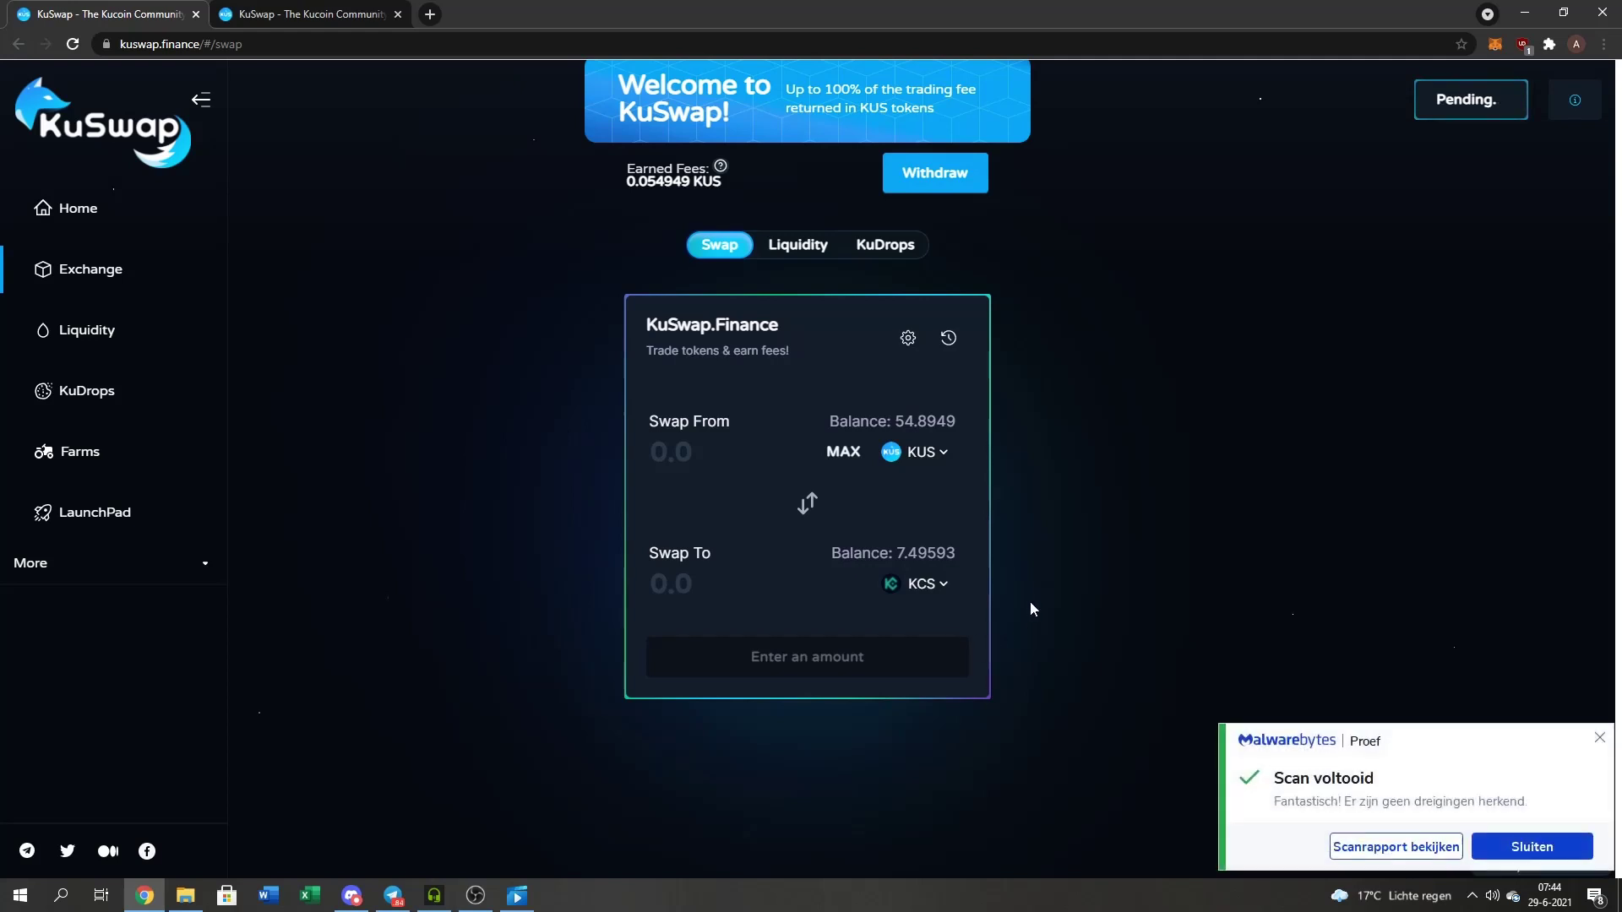
pyautogui.click(1600, 738)
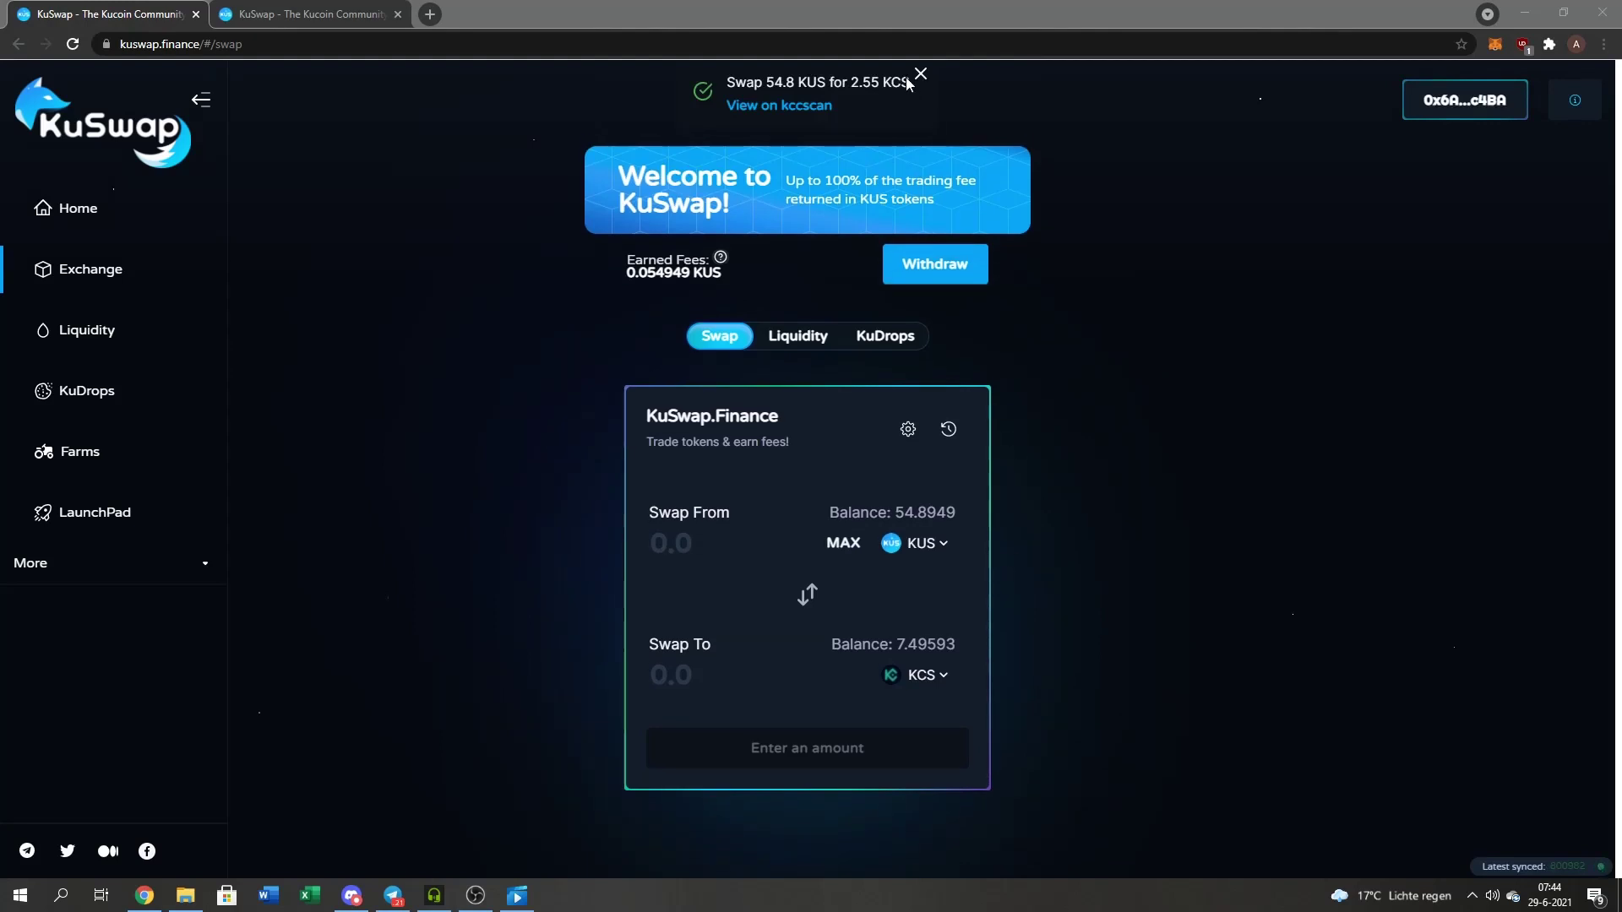
pyautogui.click(933, 123)
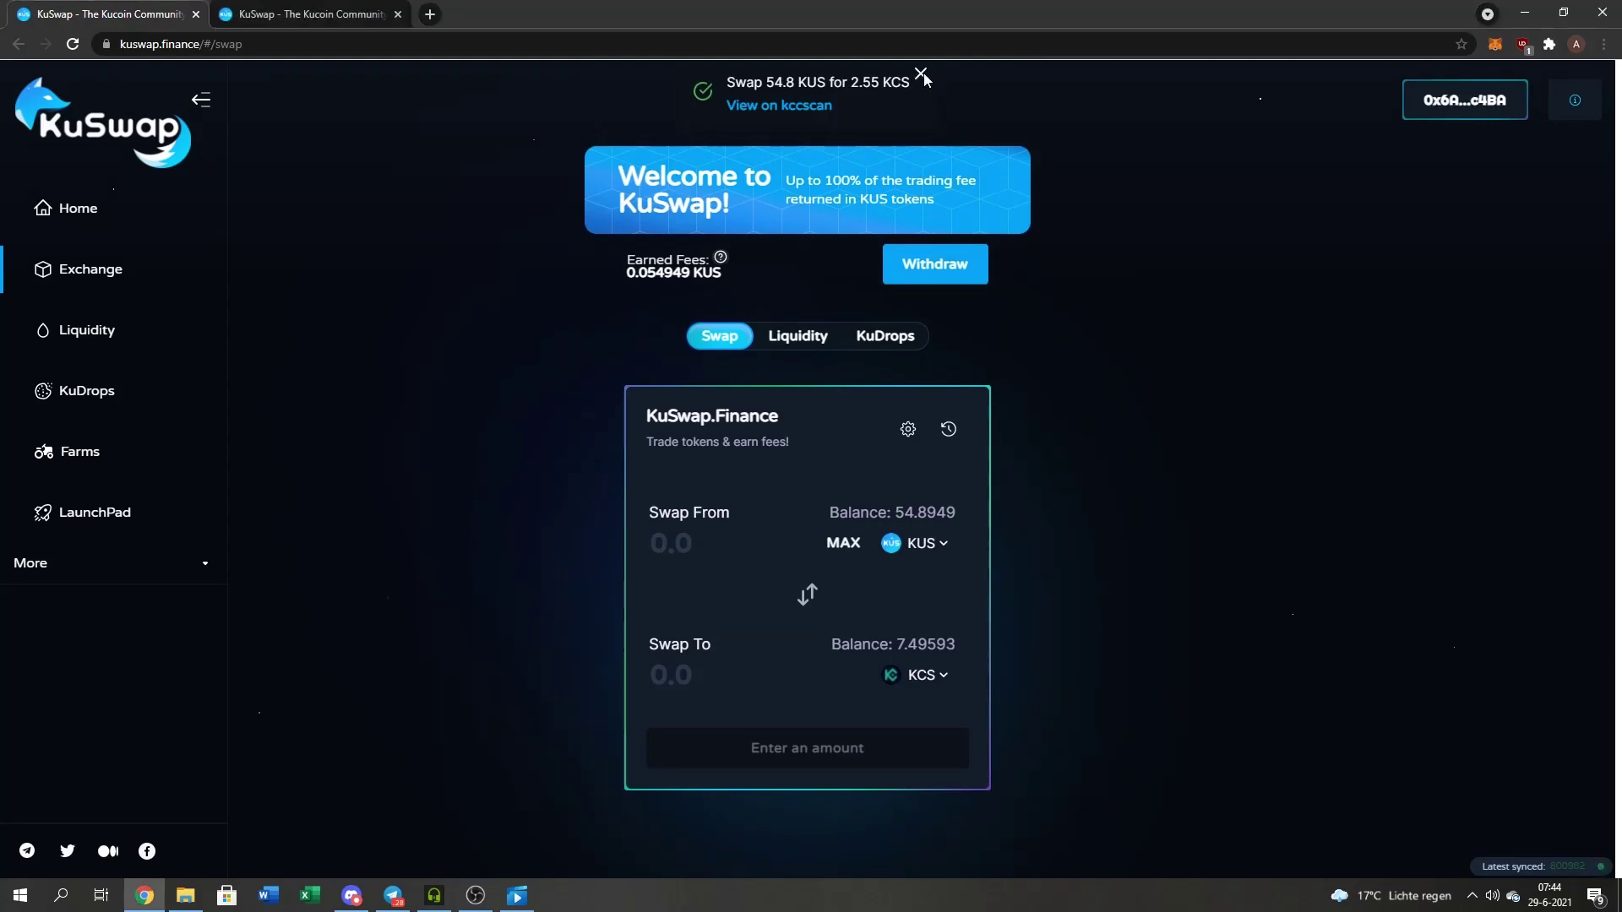
pyautogui.click(925, 77)
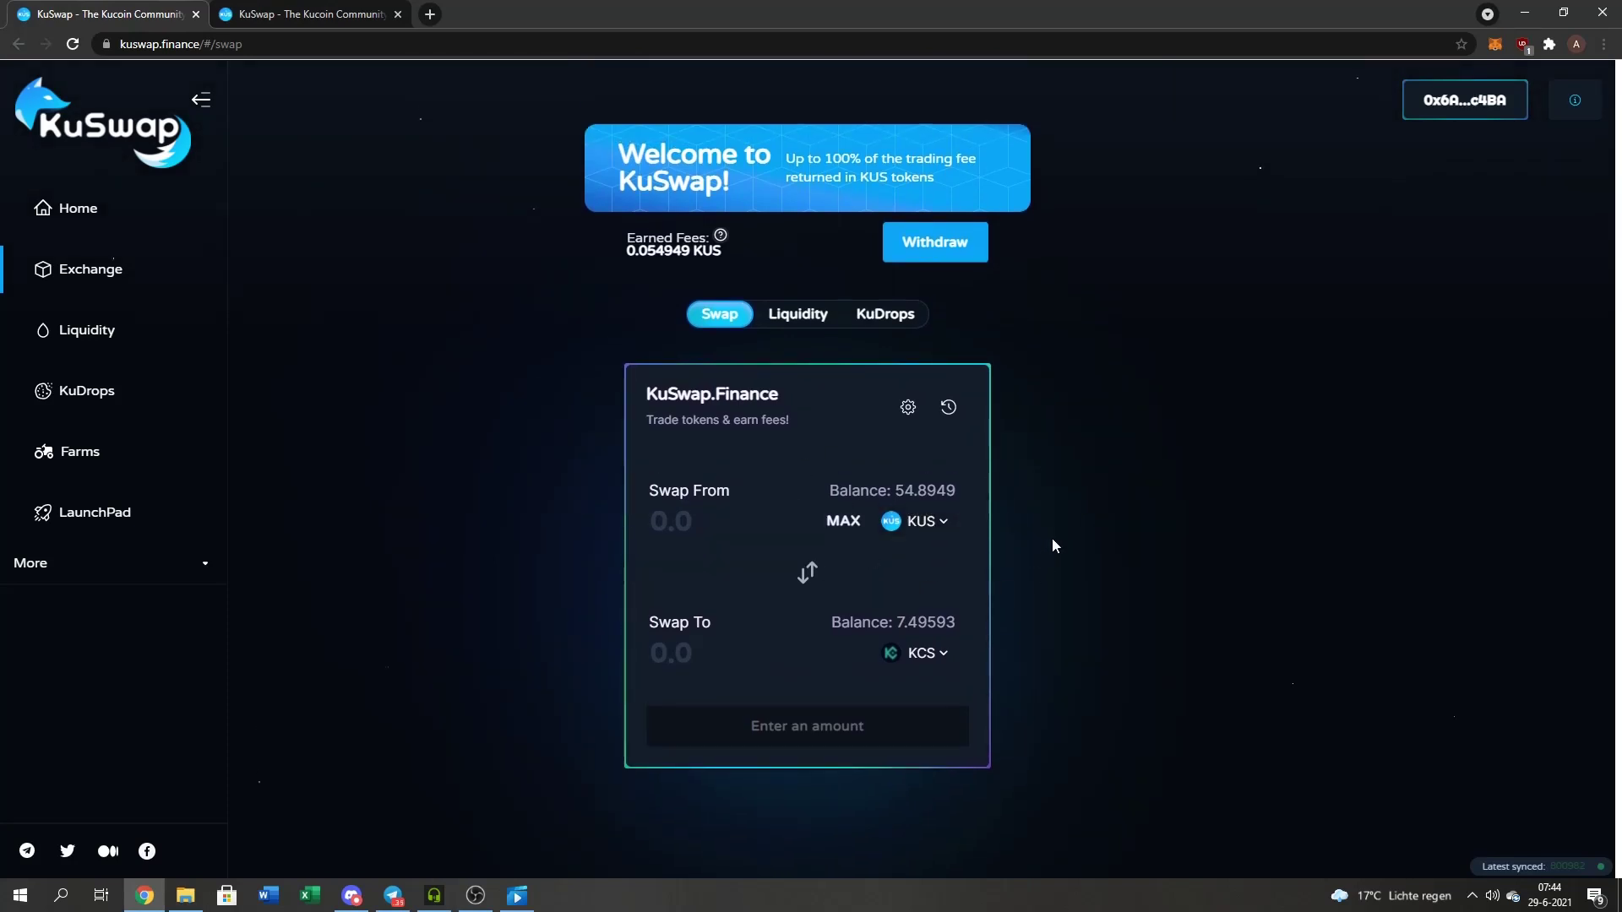
# Refresh balances by flipping the swap direction twice and checking recent transactions
pyautogui.scroll(-1, 845, 492)
pyautogui.click(820, 500)
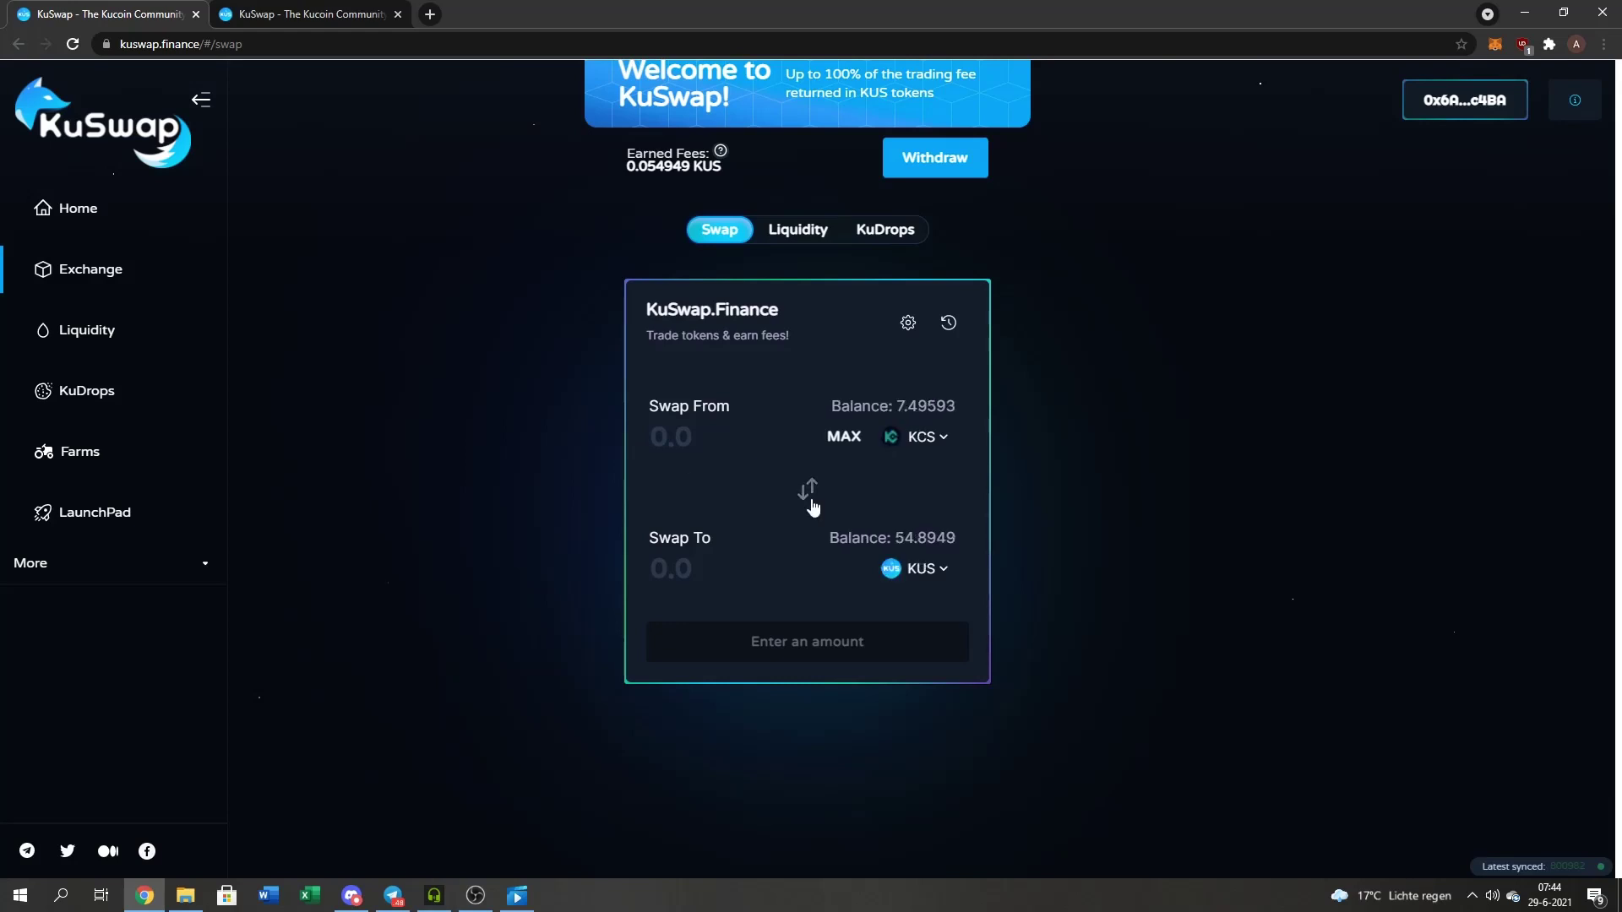
pyautogui.click(819, 500)
pyautogui.scroll(1, 1002, 500)
pyautogui.click(950, 408)
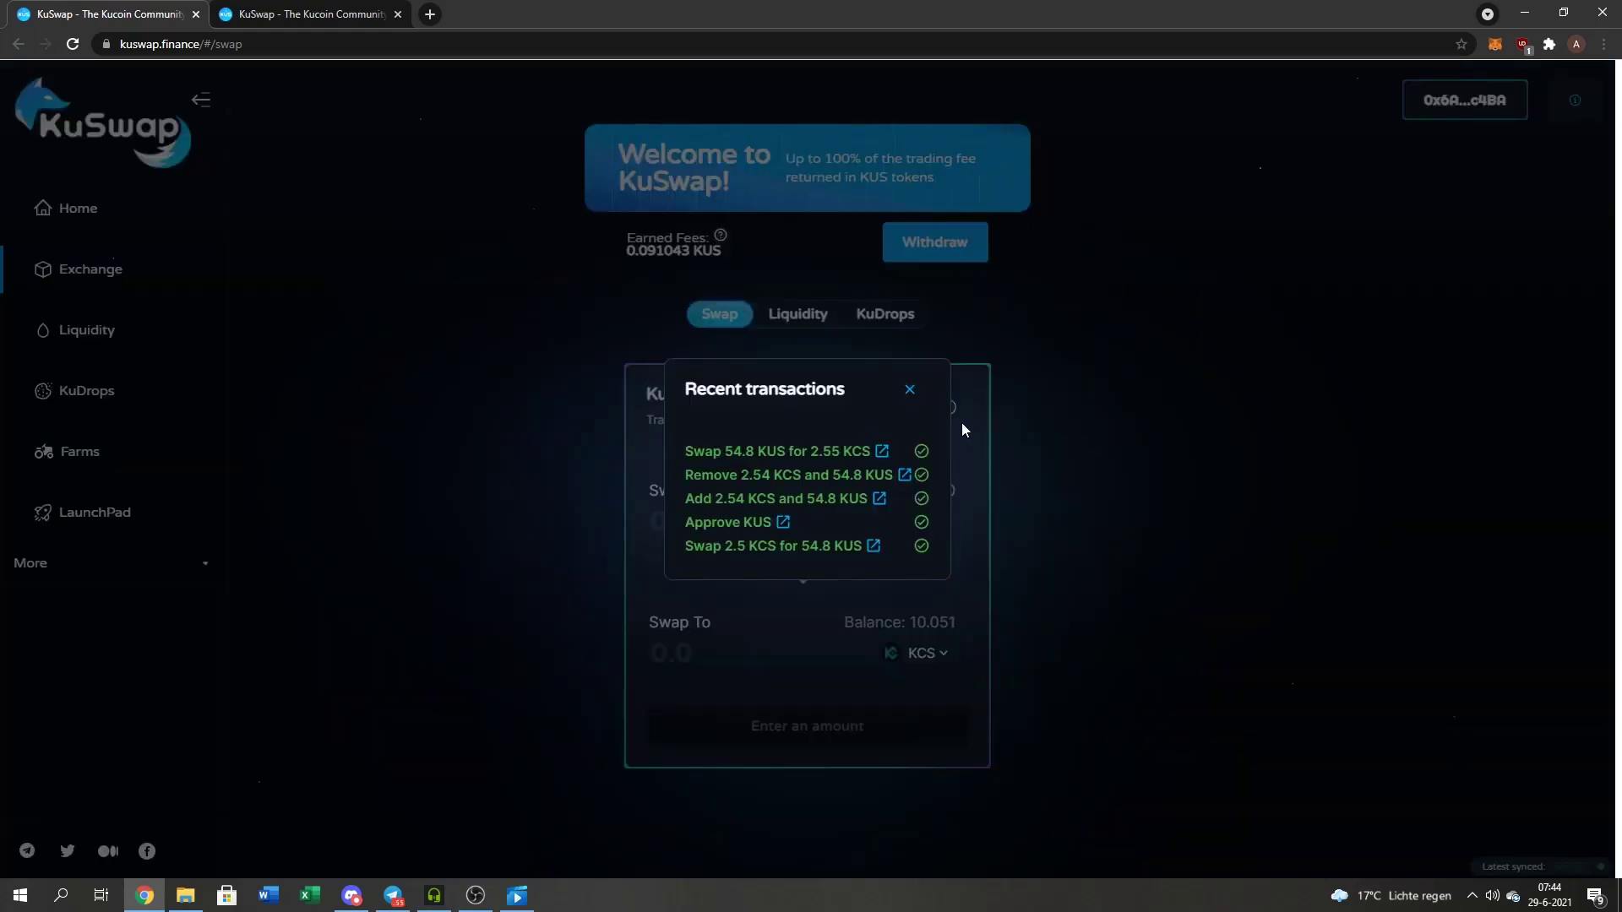
pyautogui.click(909, 388)
pyautogui.scroll(-1, 971, 516)
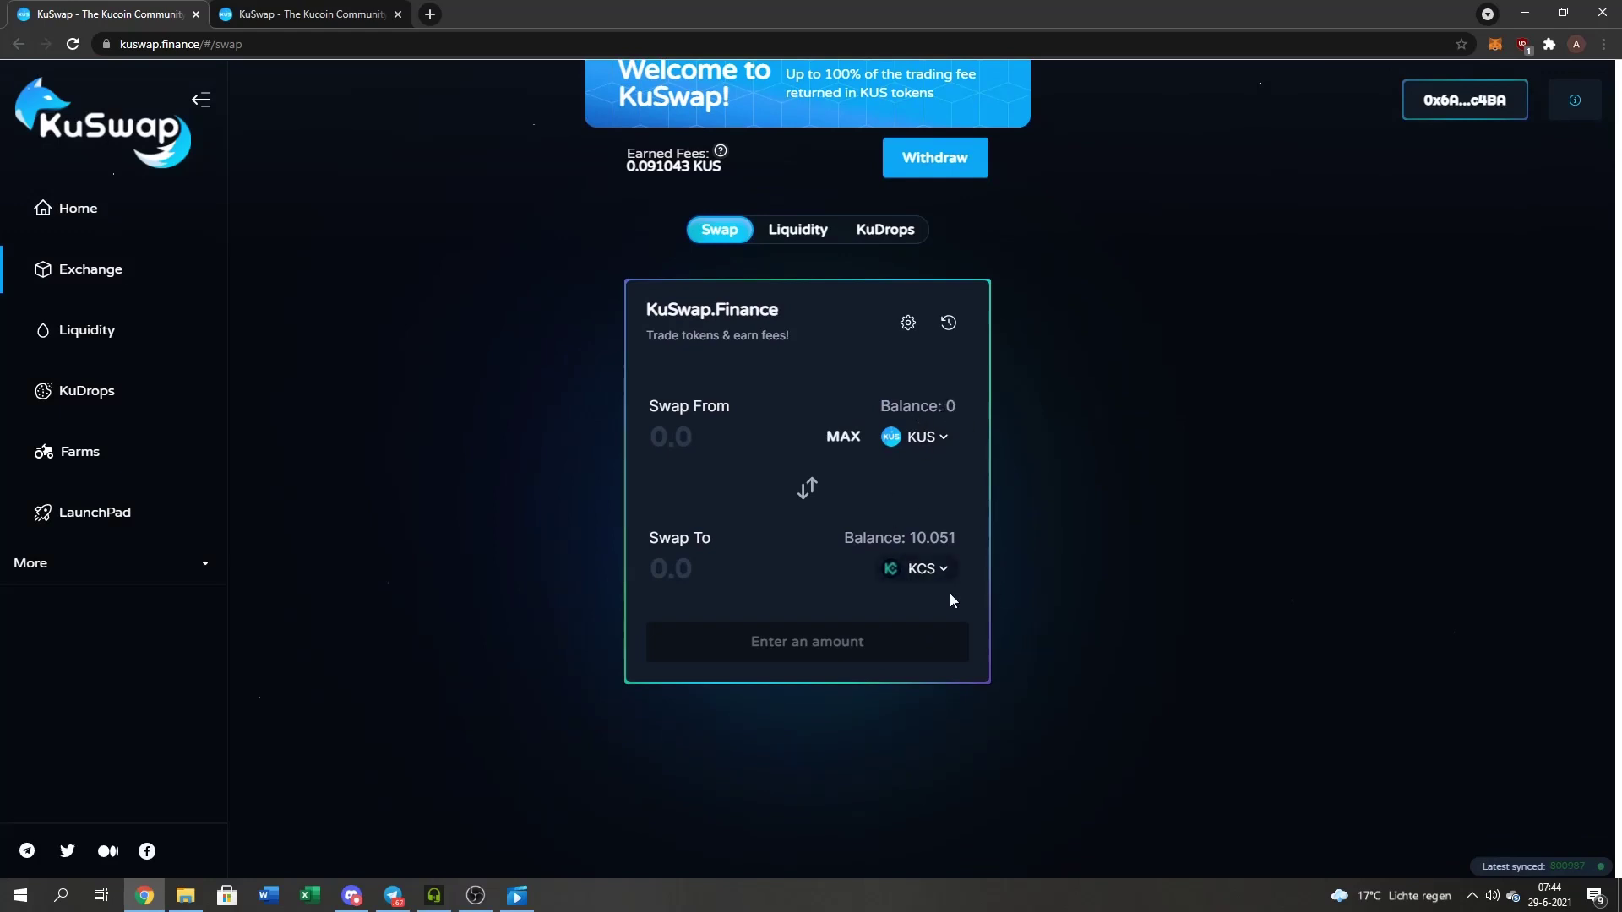
pyautogui.scroll(1, 980, 569)
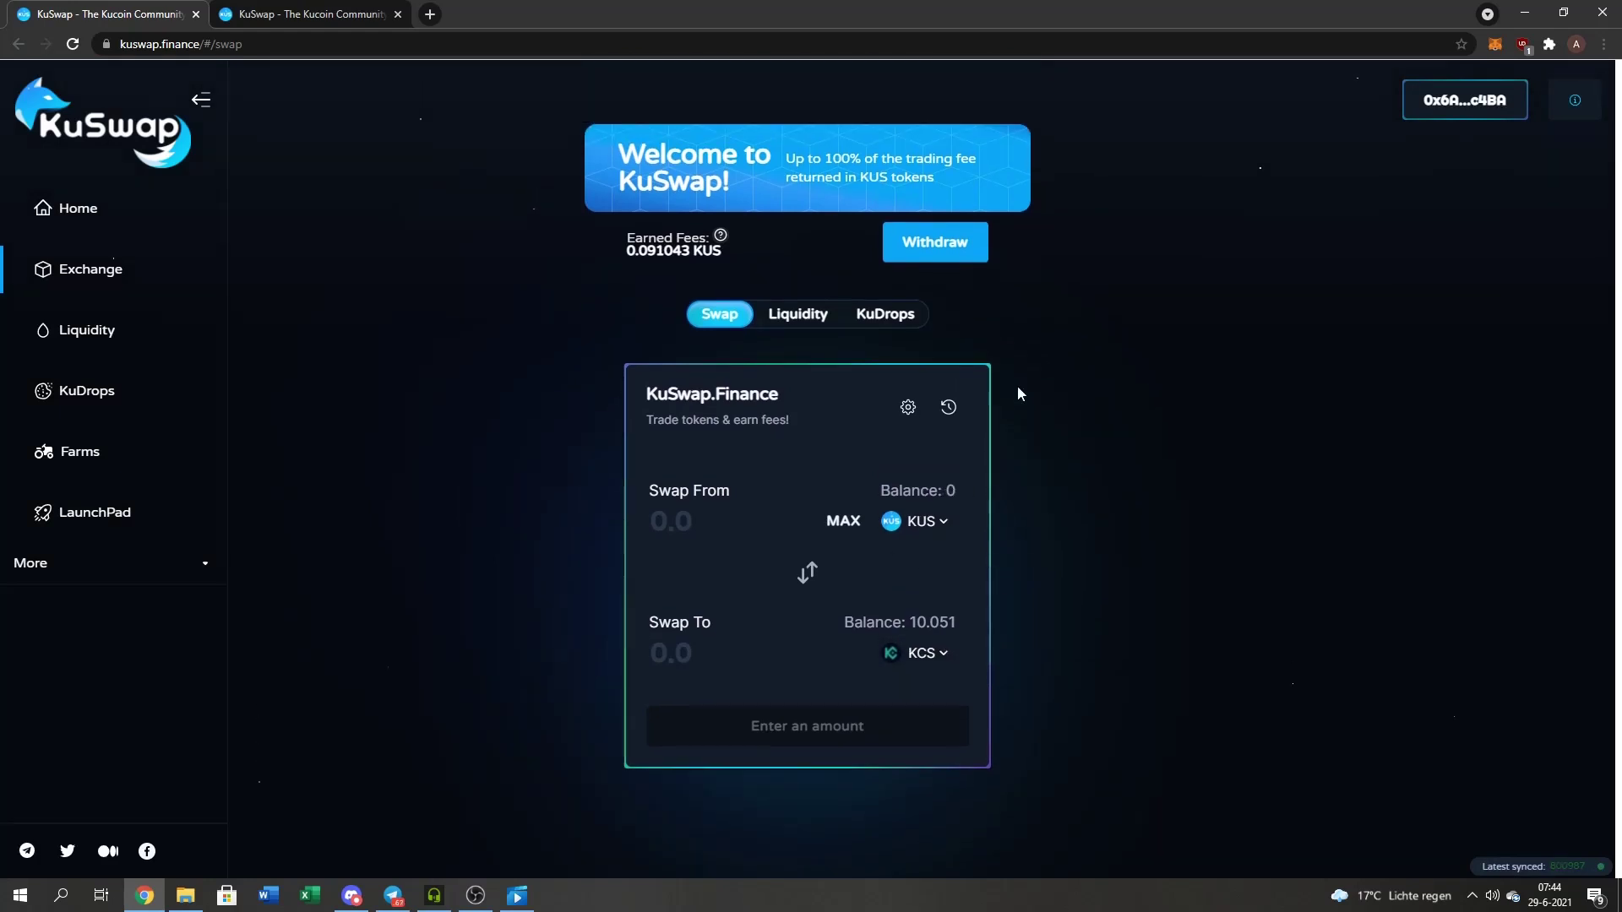
# Withdraw the 0.091043 KUS earned trading fees, signing and confirming in MetaMask
pyautogui.click(935, 242)
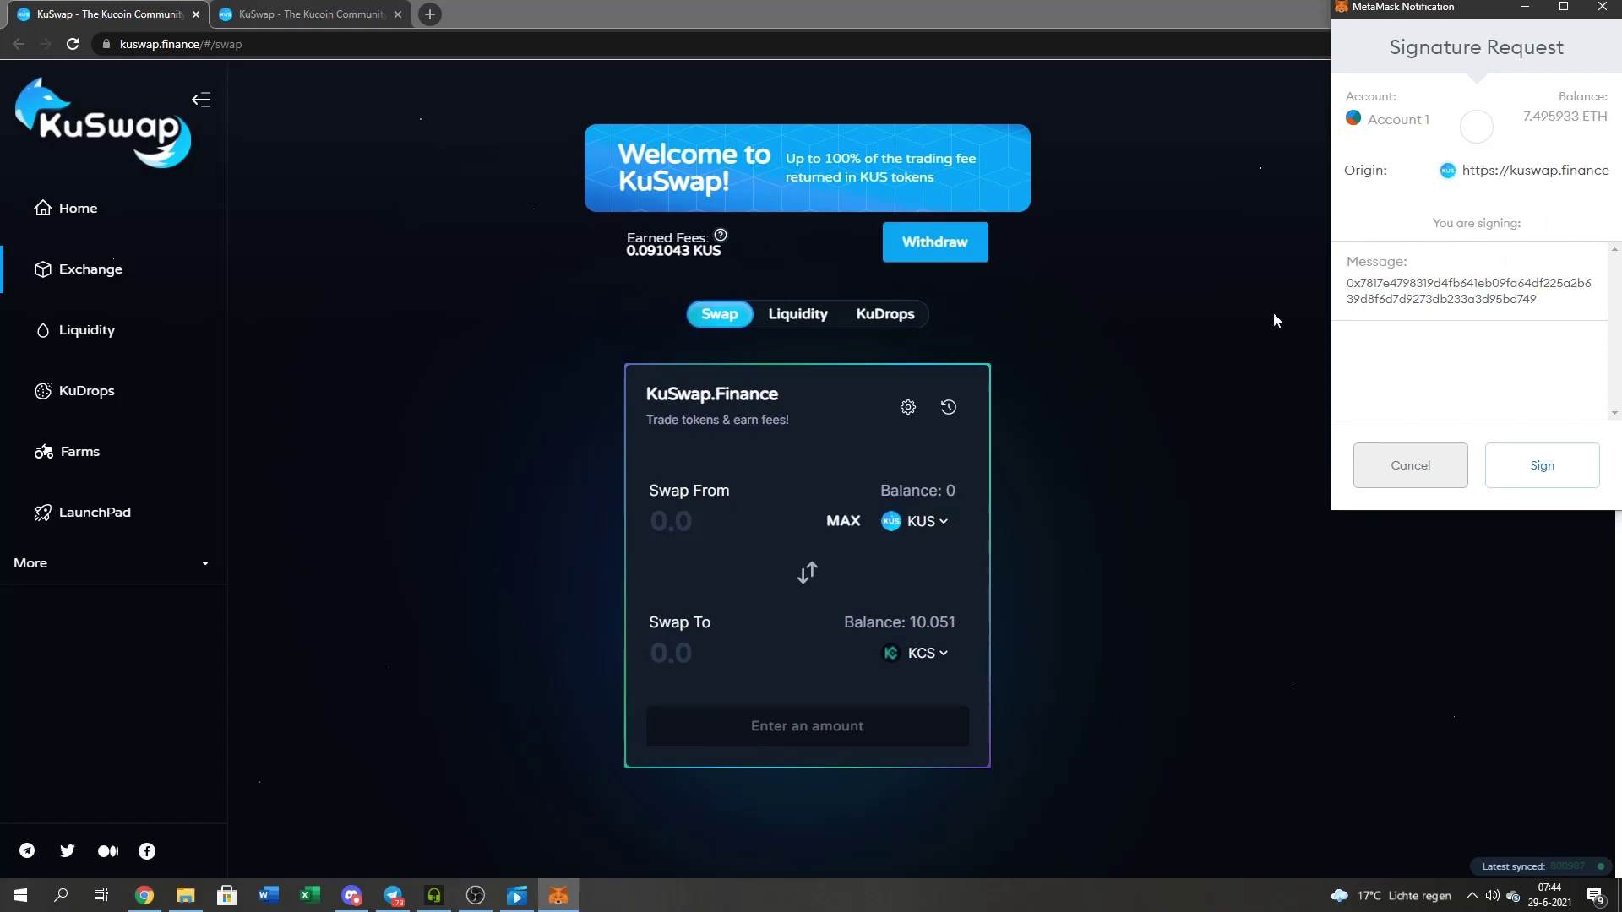
pyautogui.click(1500, 465)
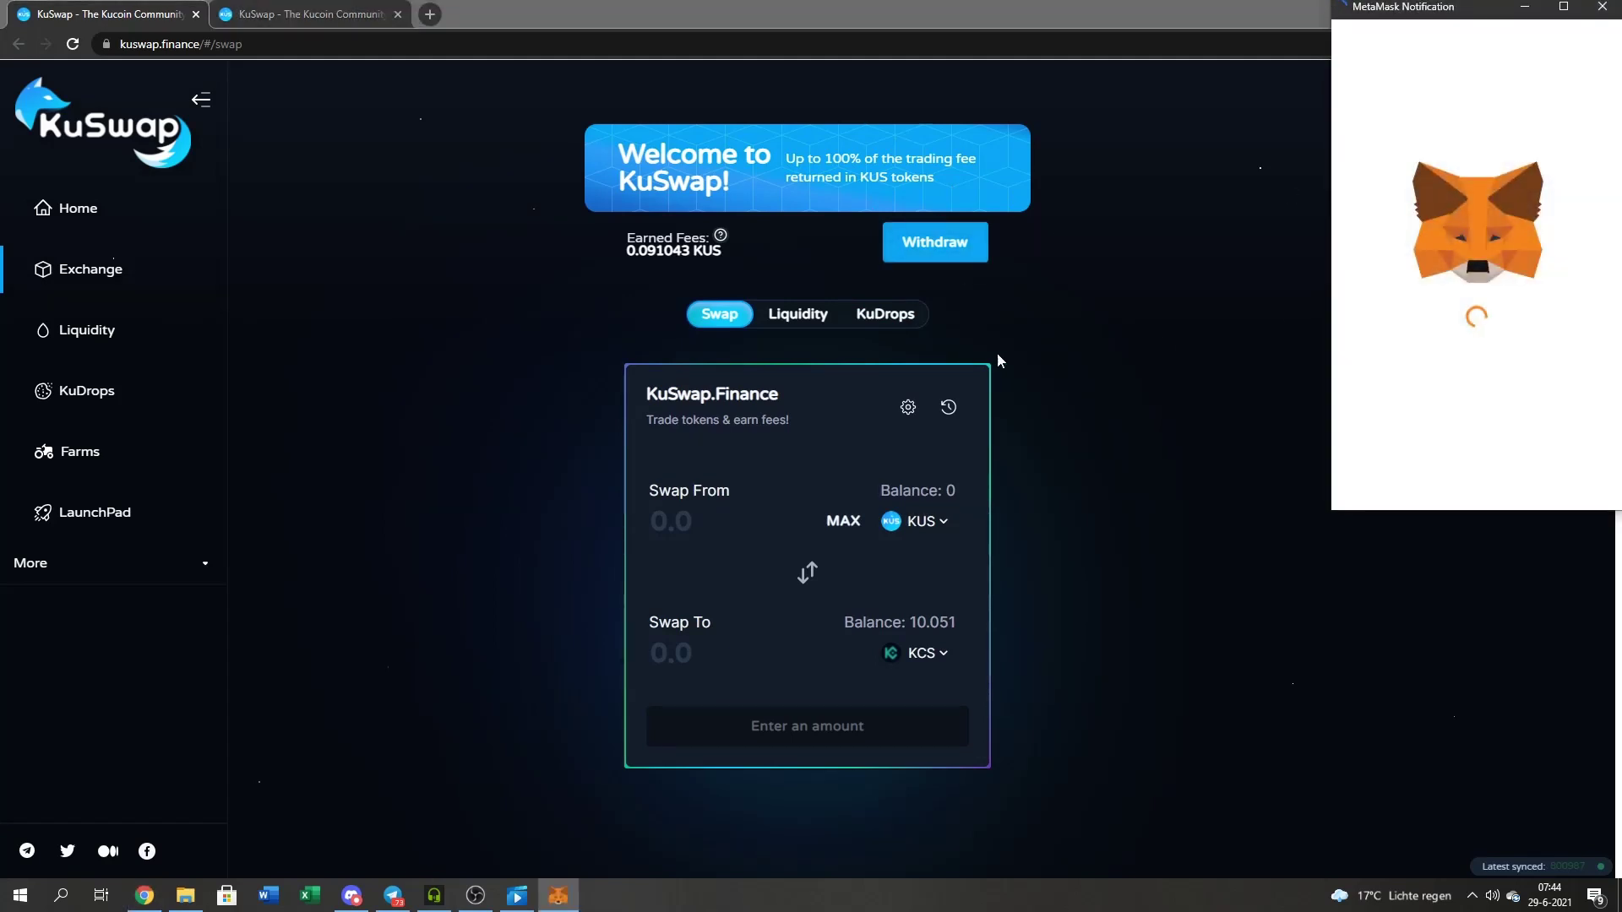
pyautogui.click(1591, 485)
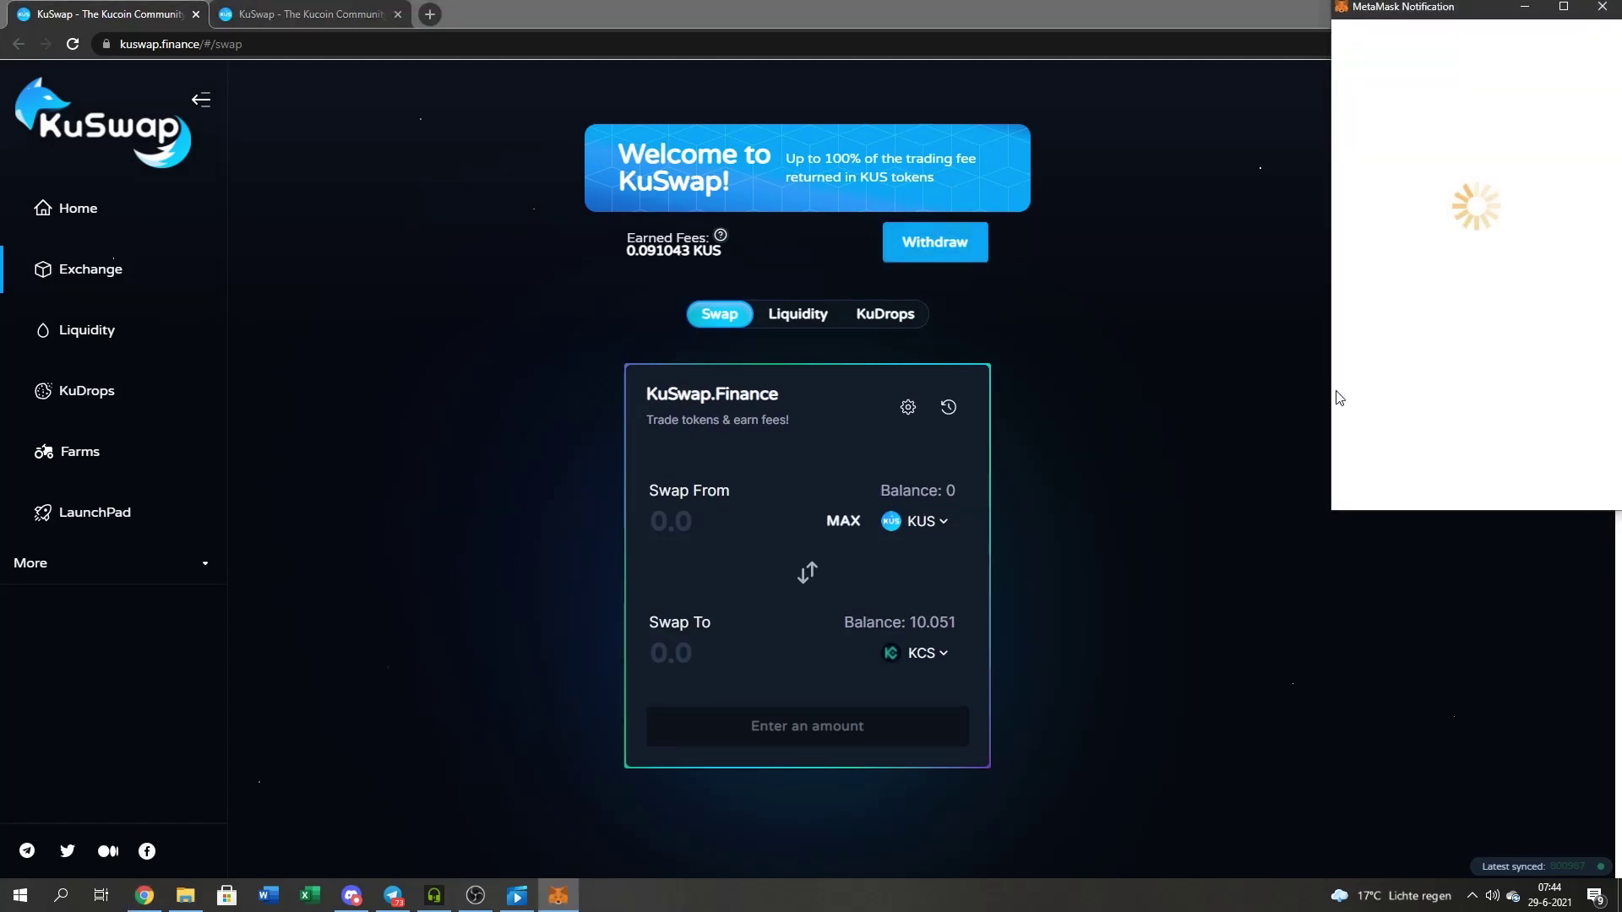
pyautogui.scroll(-1, 1050, 378)
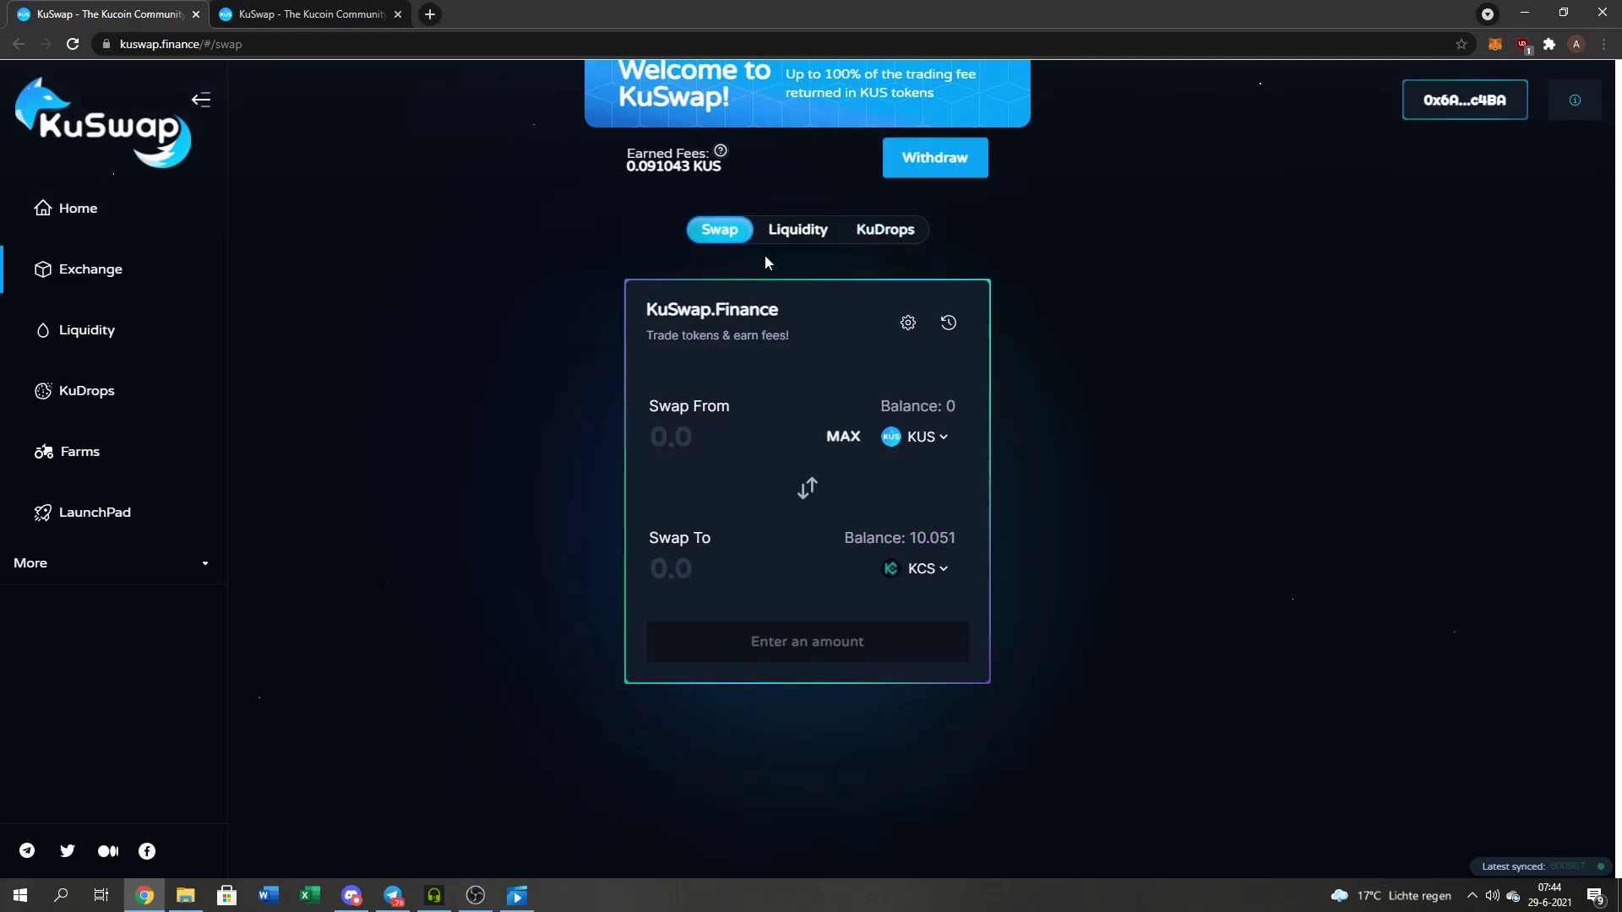
pyautogui.moveTo(629, 166); pyautogui.dragTo(649, 167)
pyautogui.click(785, 163)
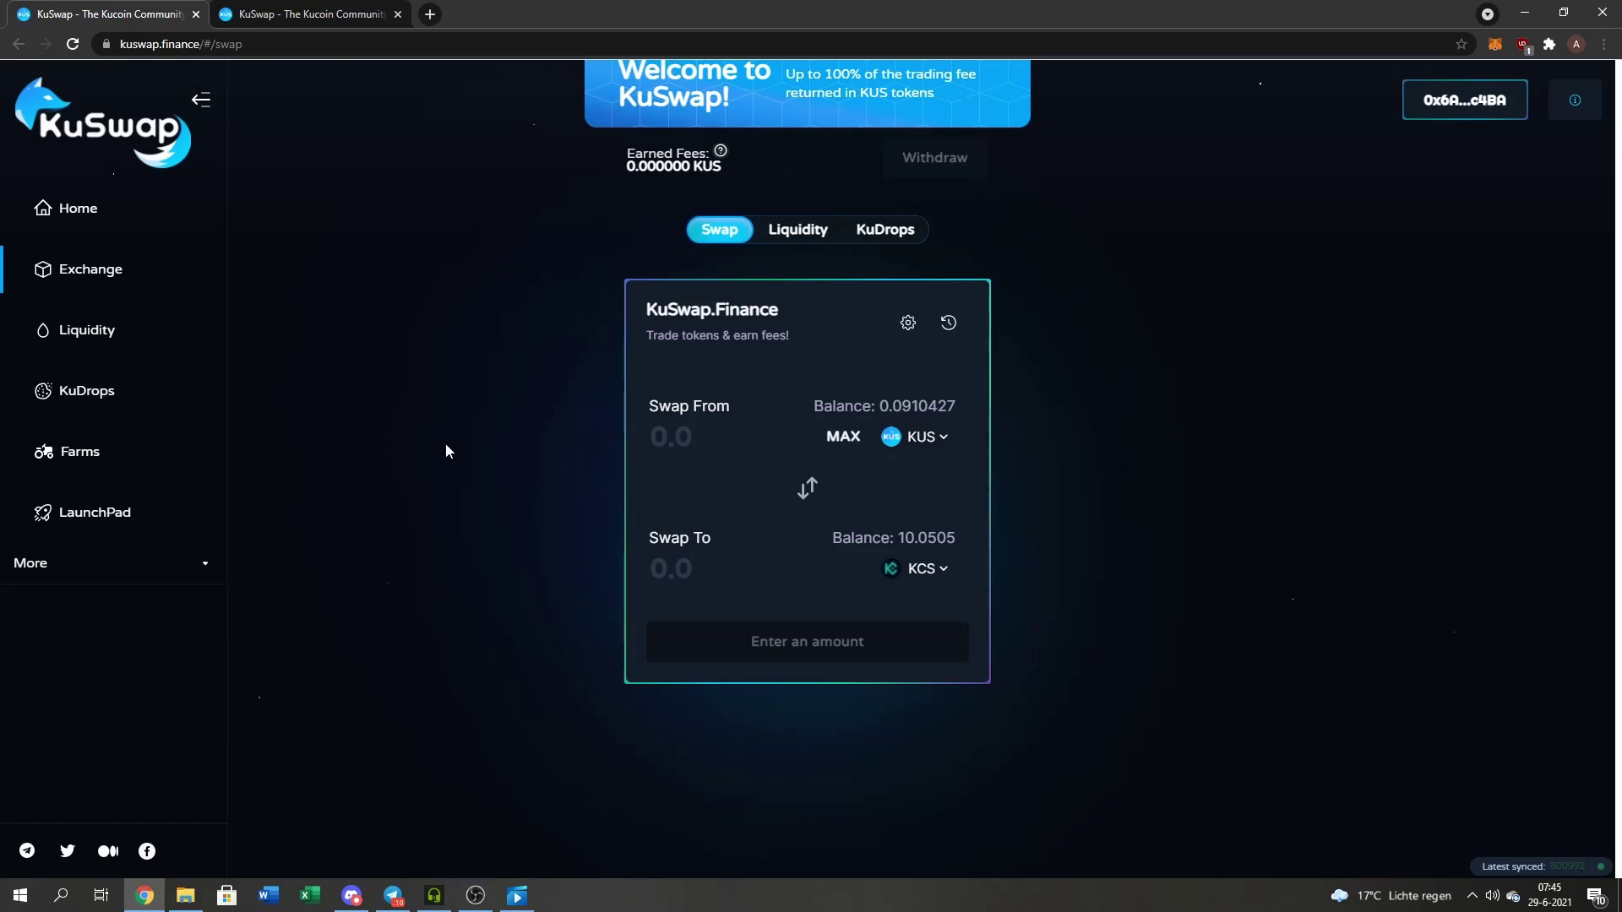
# Glance at the farm tab, then return to the swap page showing 0 earned fees
pyautogui.hotkey('ctrl', 'Tab')
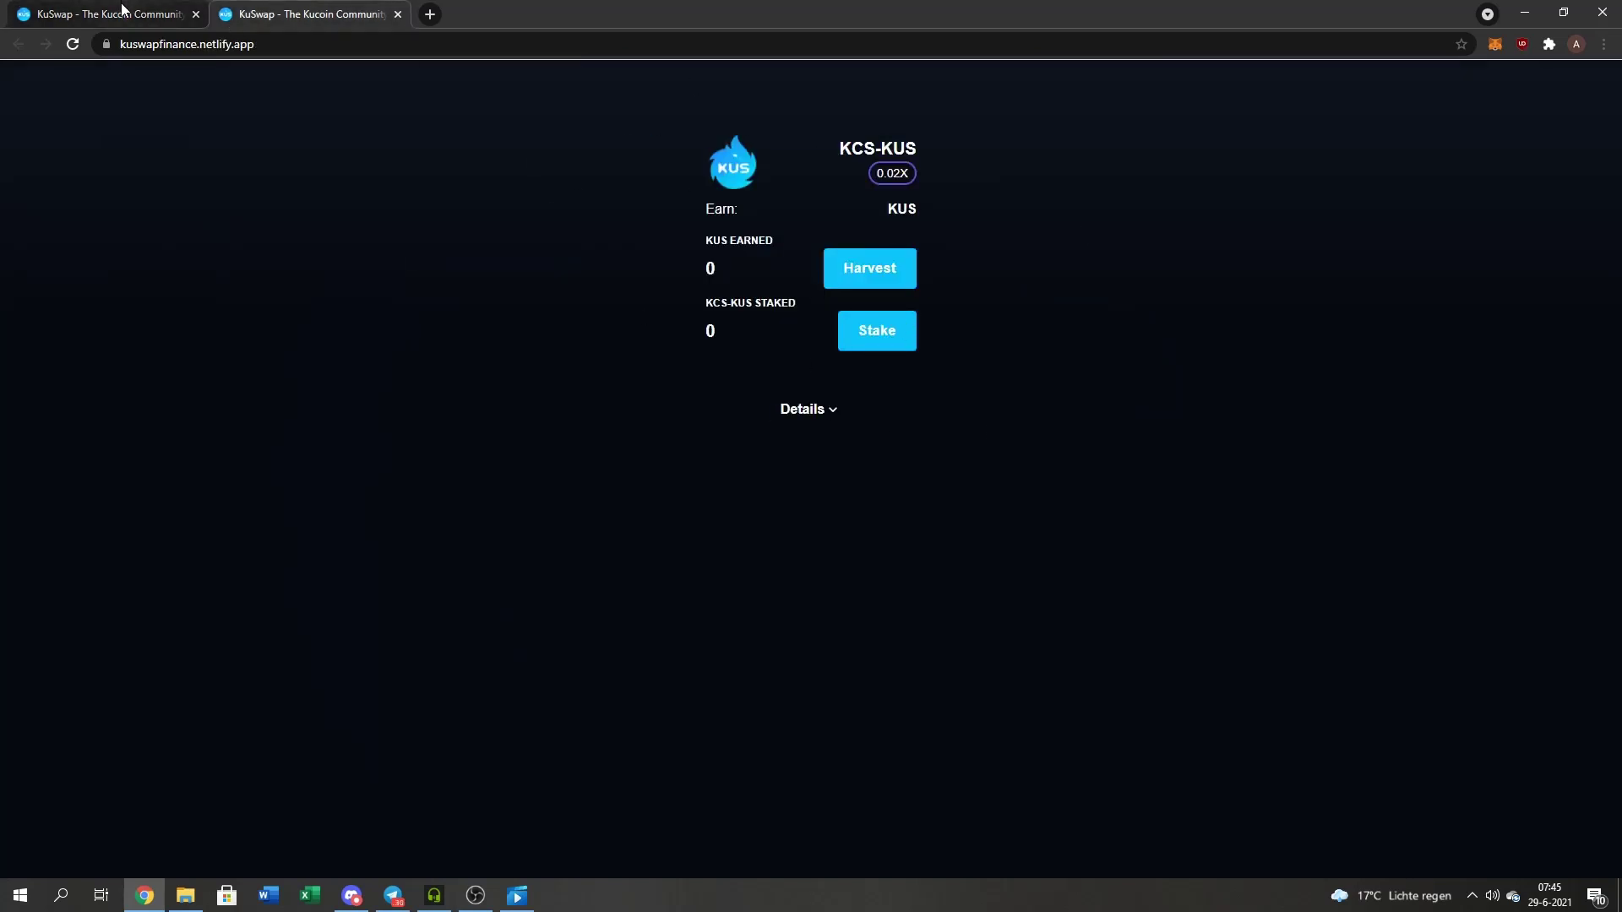
pyautogui.click(45, 8)
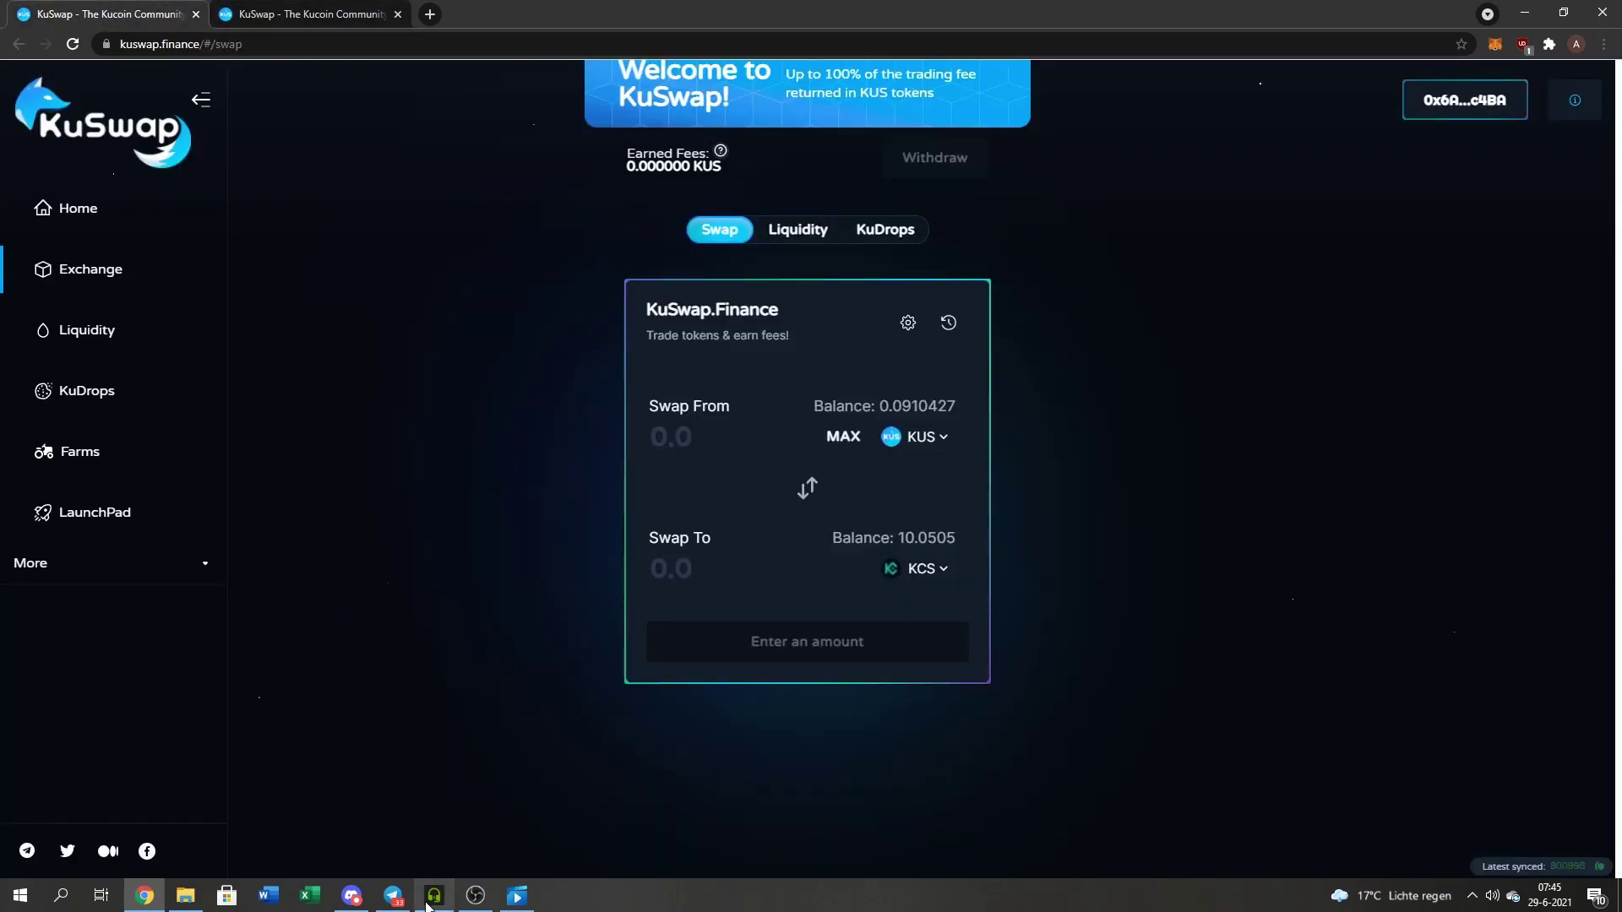